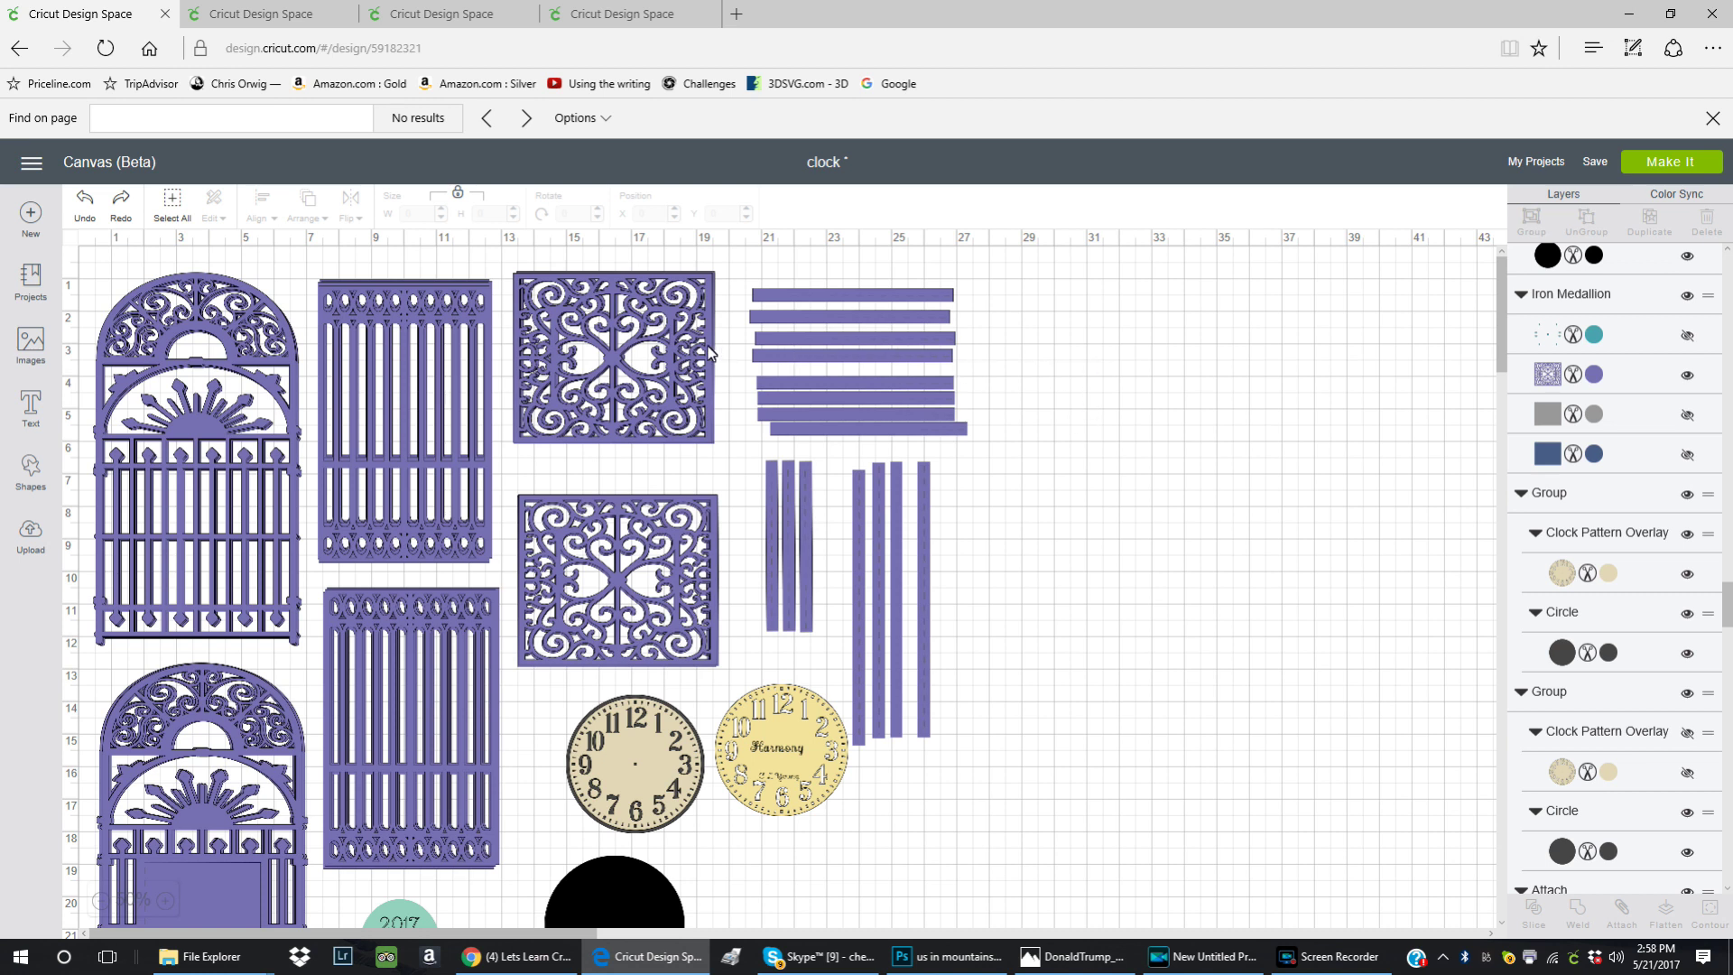
- Offset the layers of the upper scrollwork medallion, select the stack, and move it to the empty canvas beyond the strips
click(632, 325)
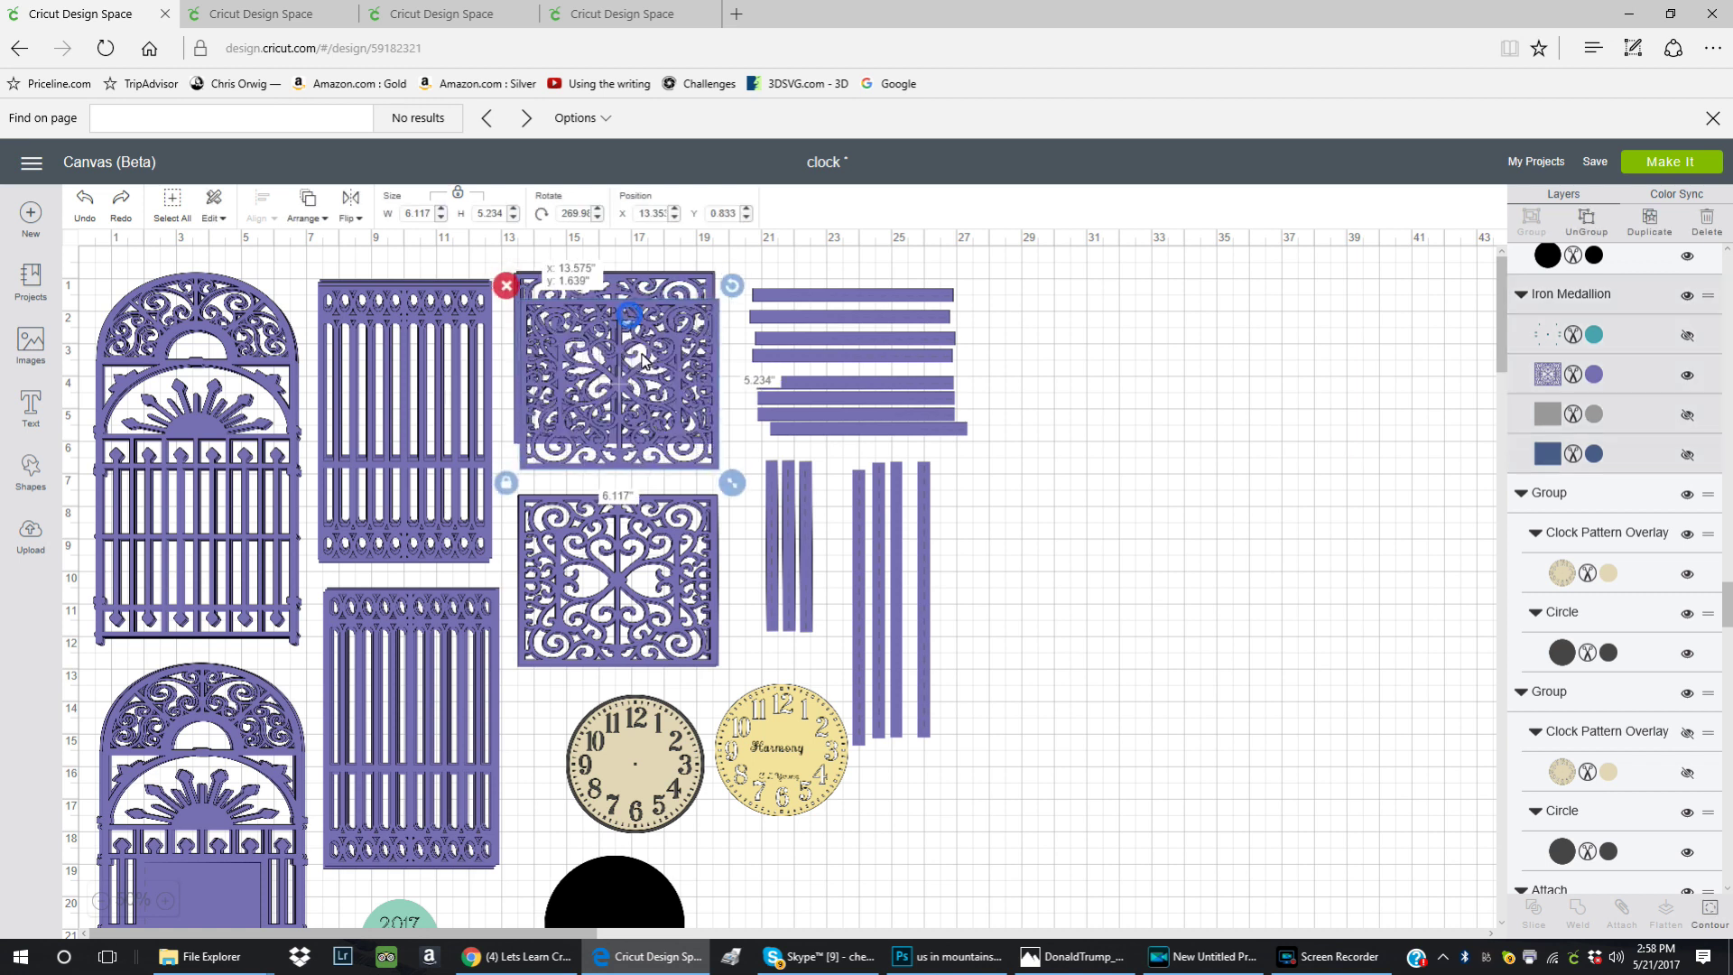
key(ctrl+c)
key(ctrl+v)
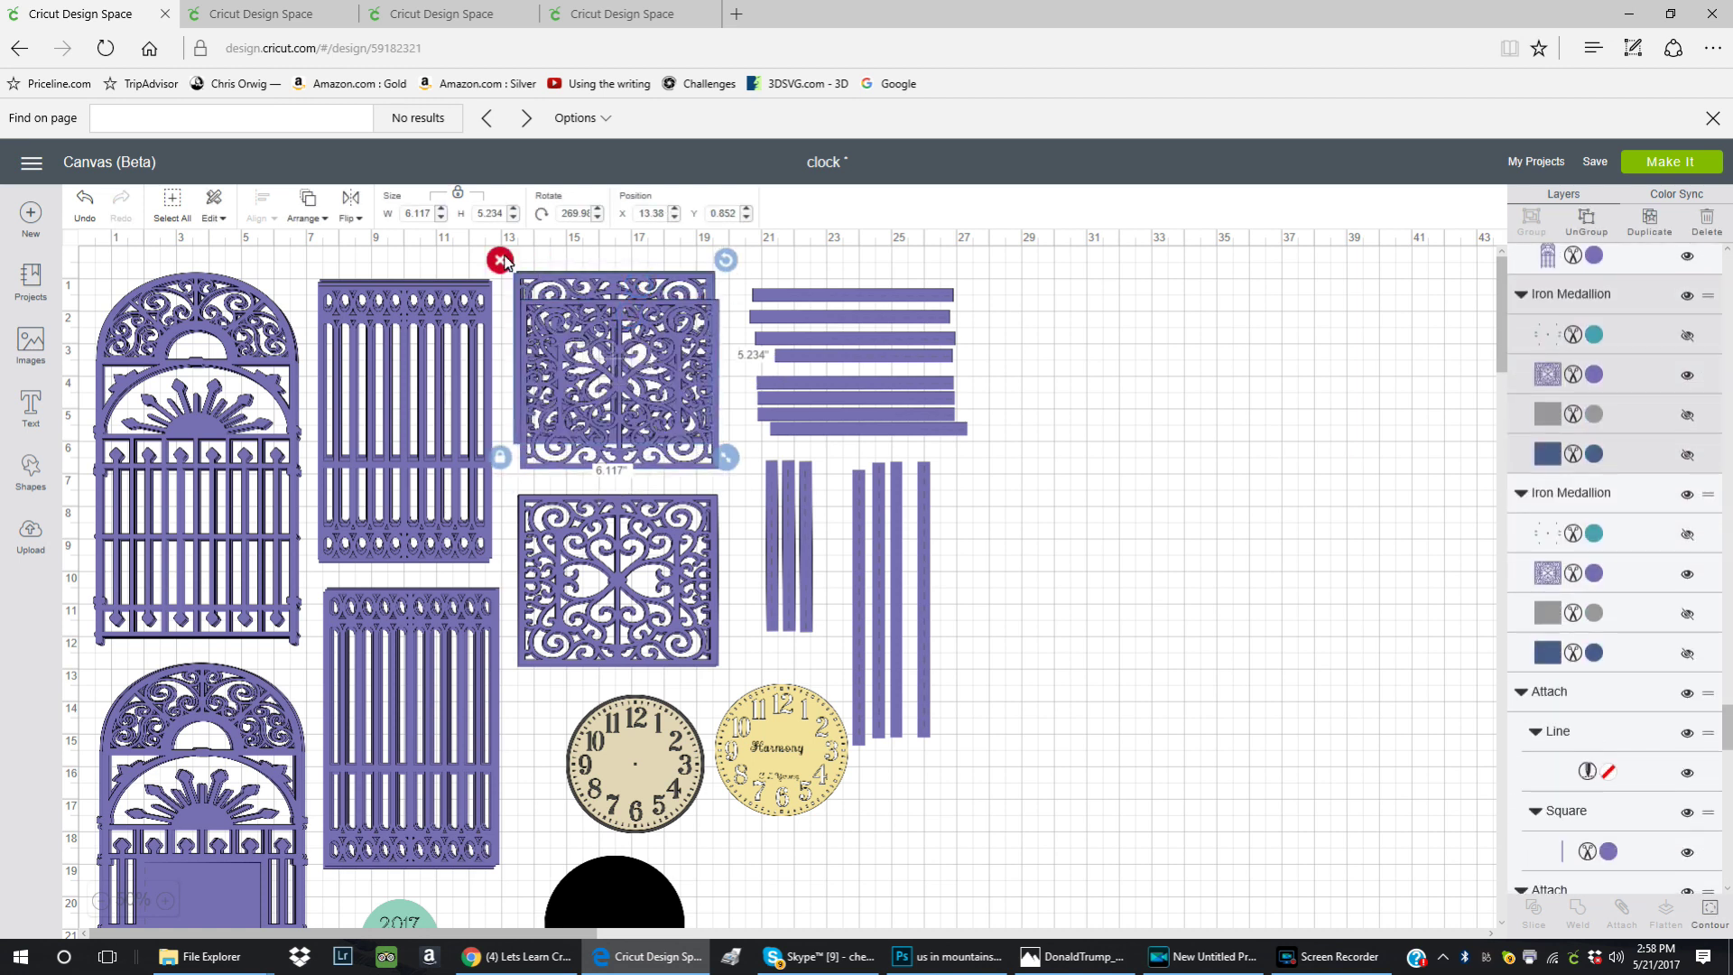
click(529, 258)
drag(505, 254, 591, 352)
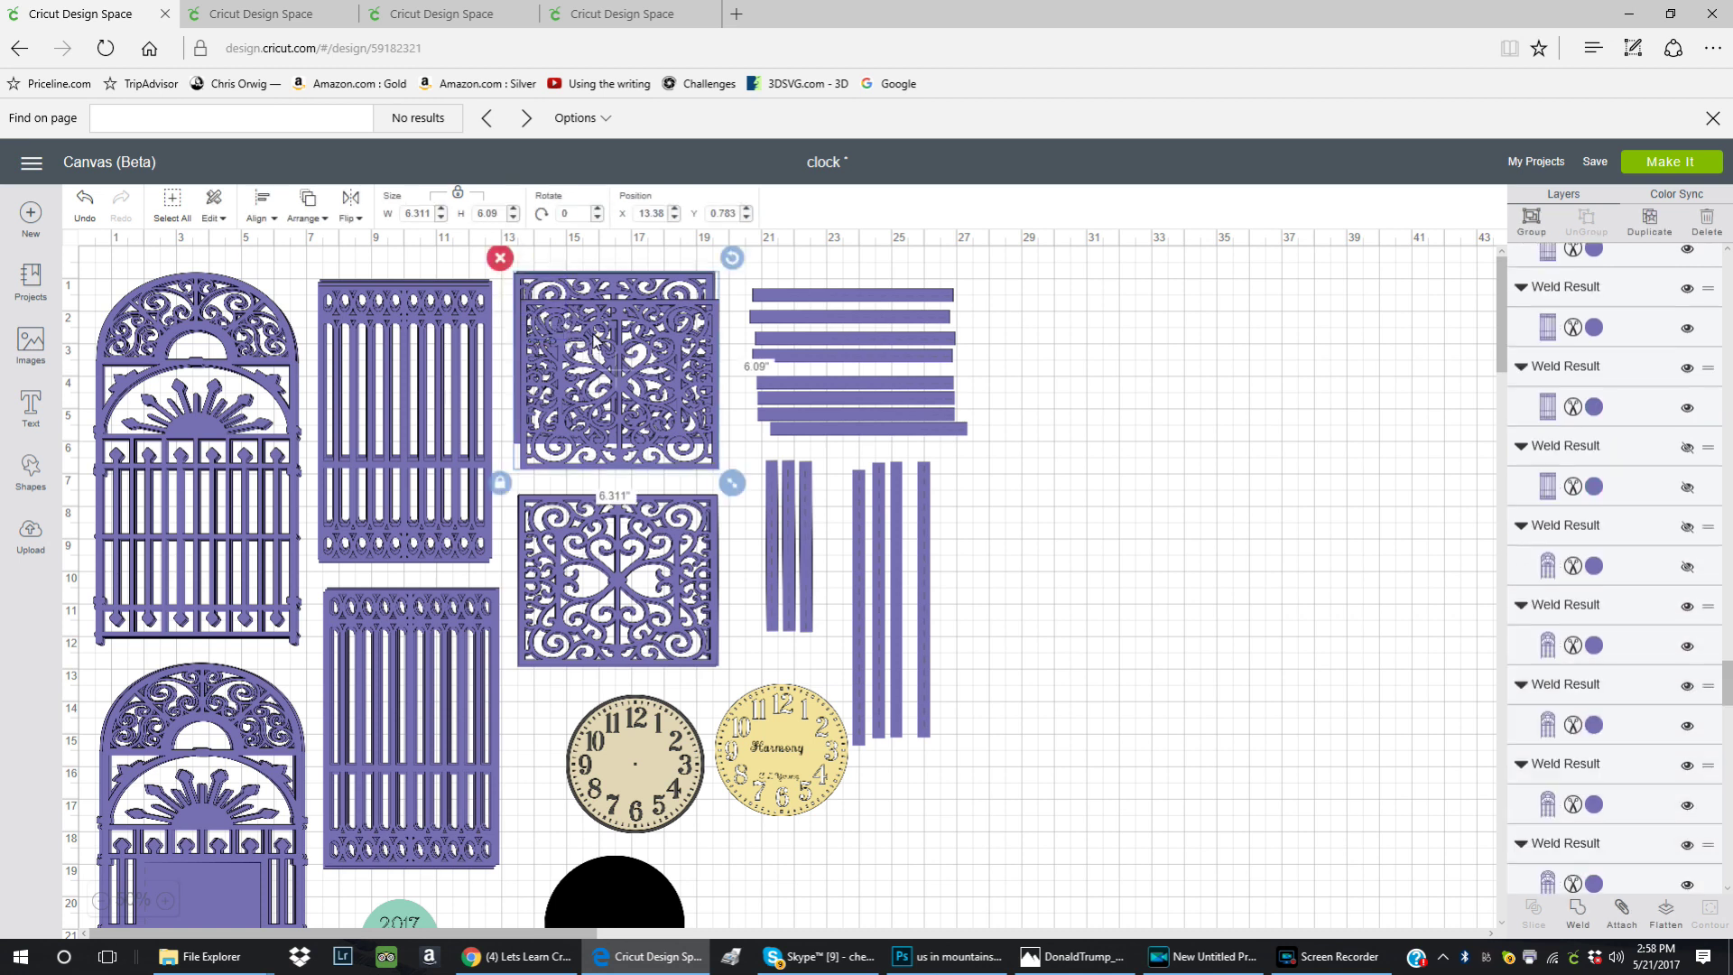
drag(603, 291, 1136, 385)
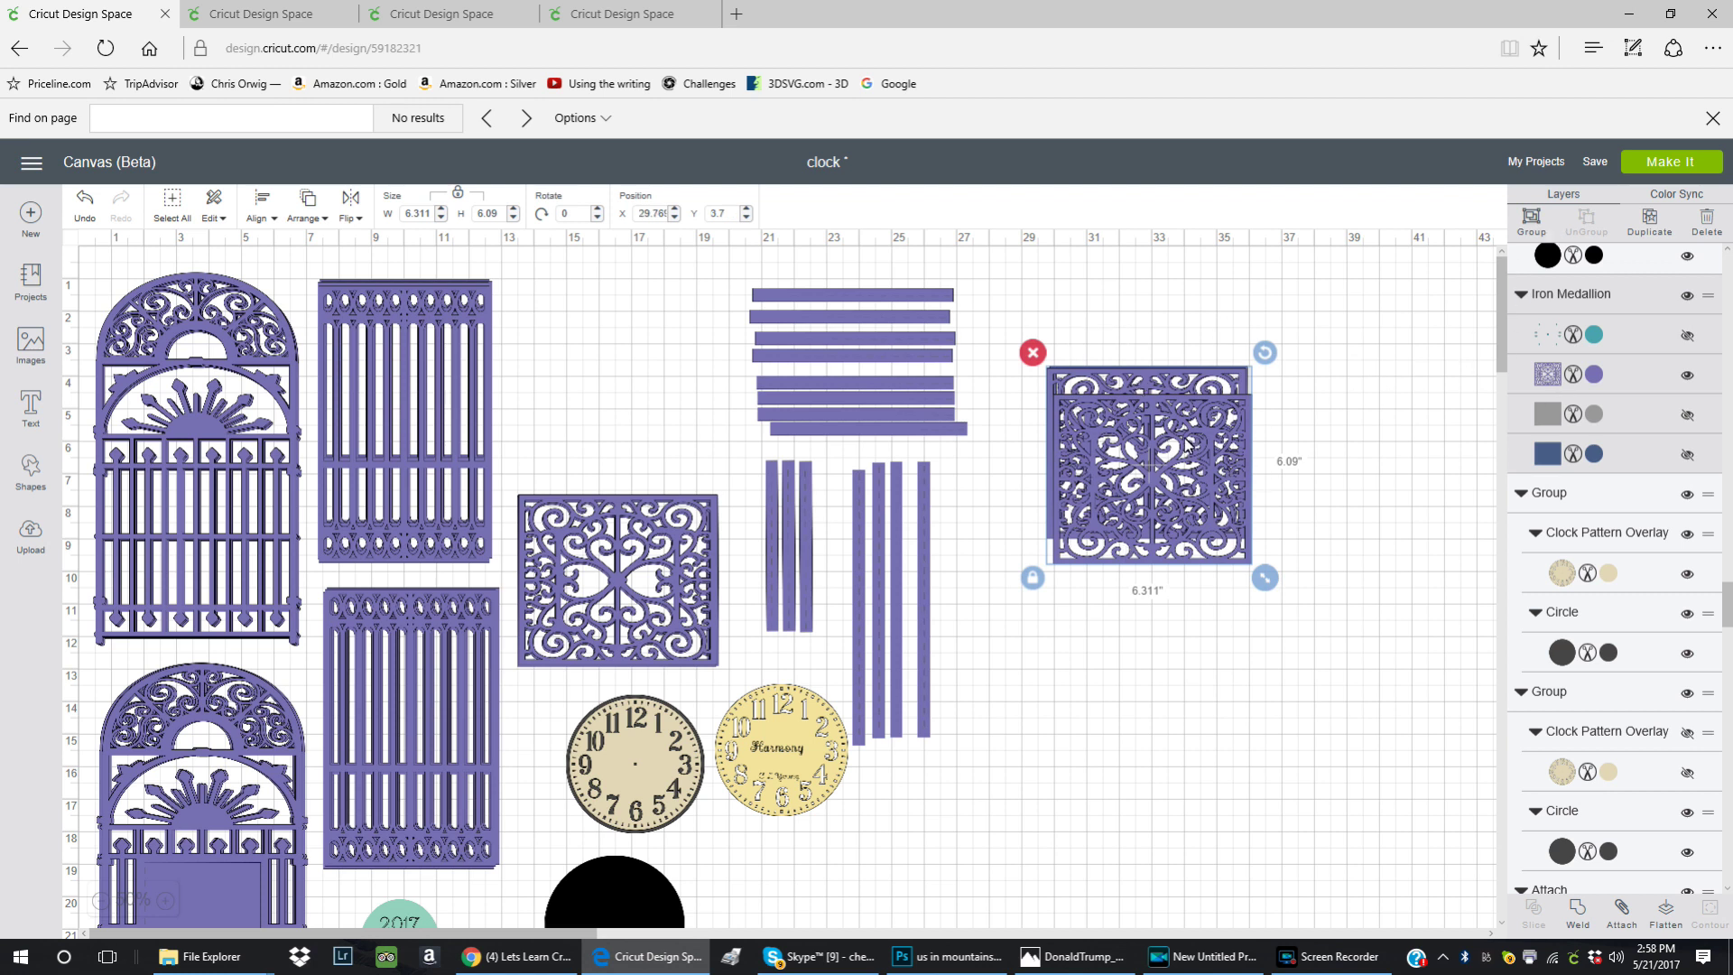
- Line up the medallion layers and return the stack to its place above the other medallion panel
click(1135, 326)
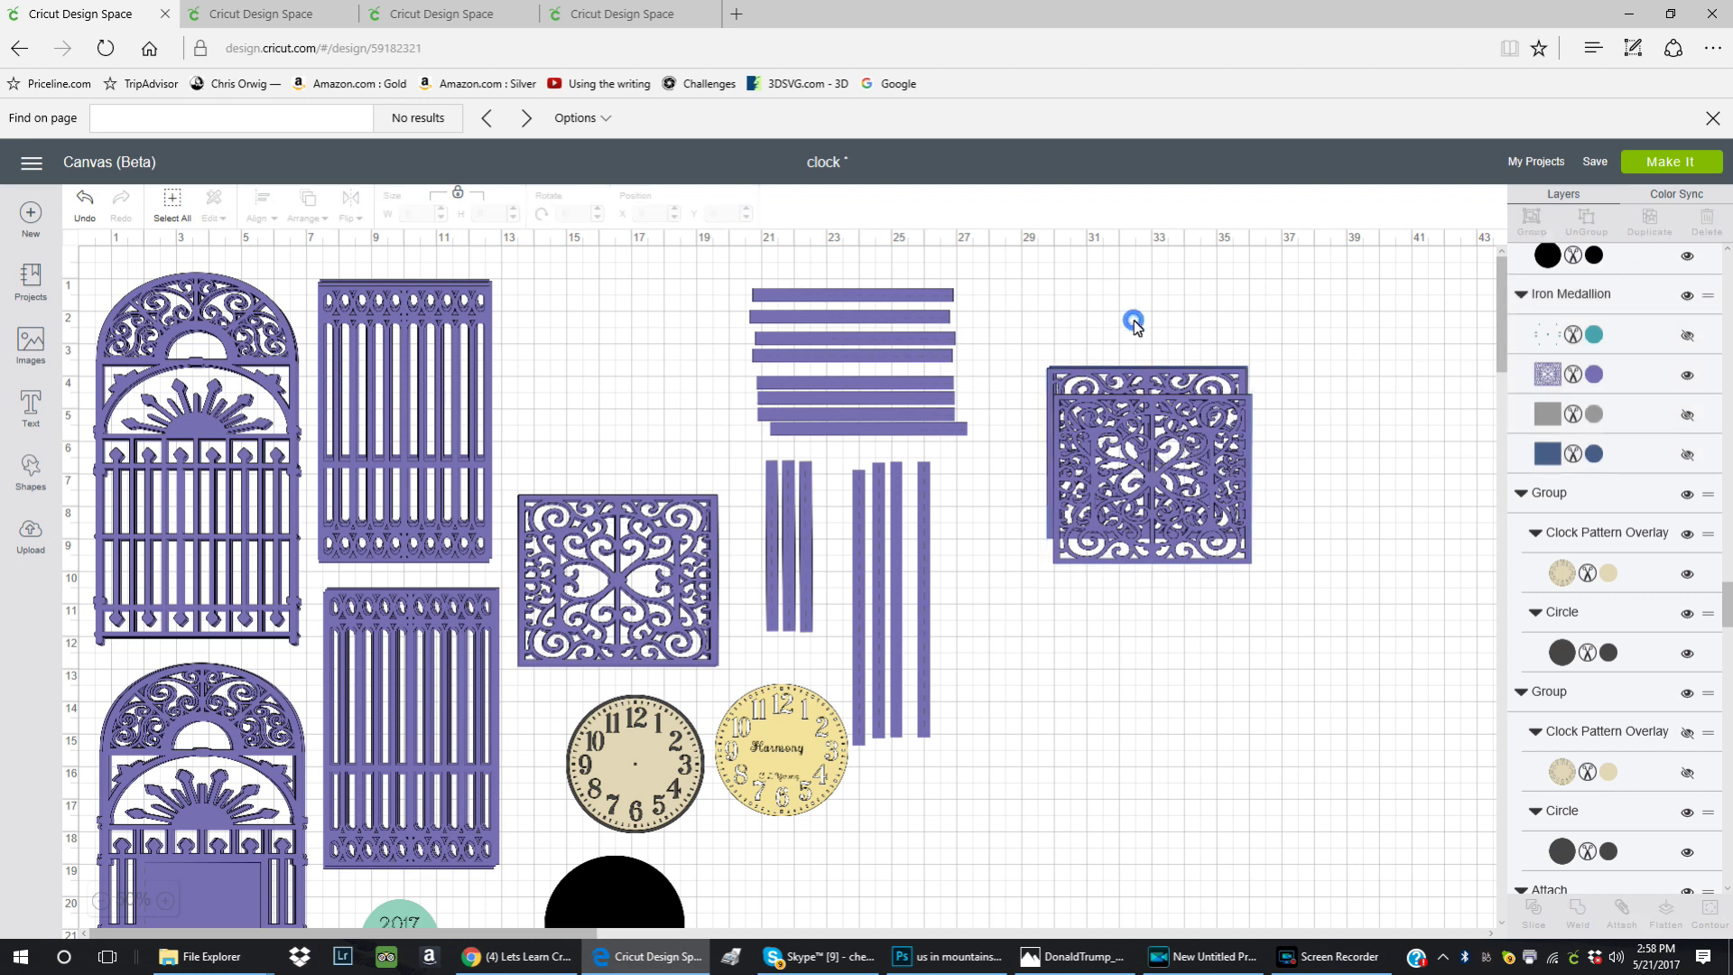
drag(1142, 456, 1142, 405)
drag(1002, 317, 657, 401)
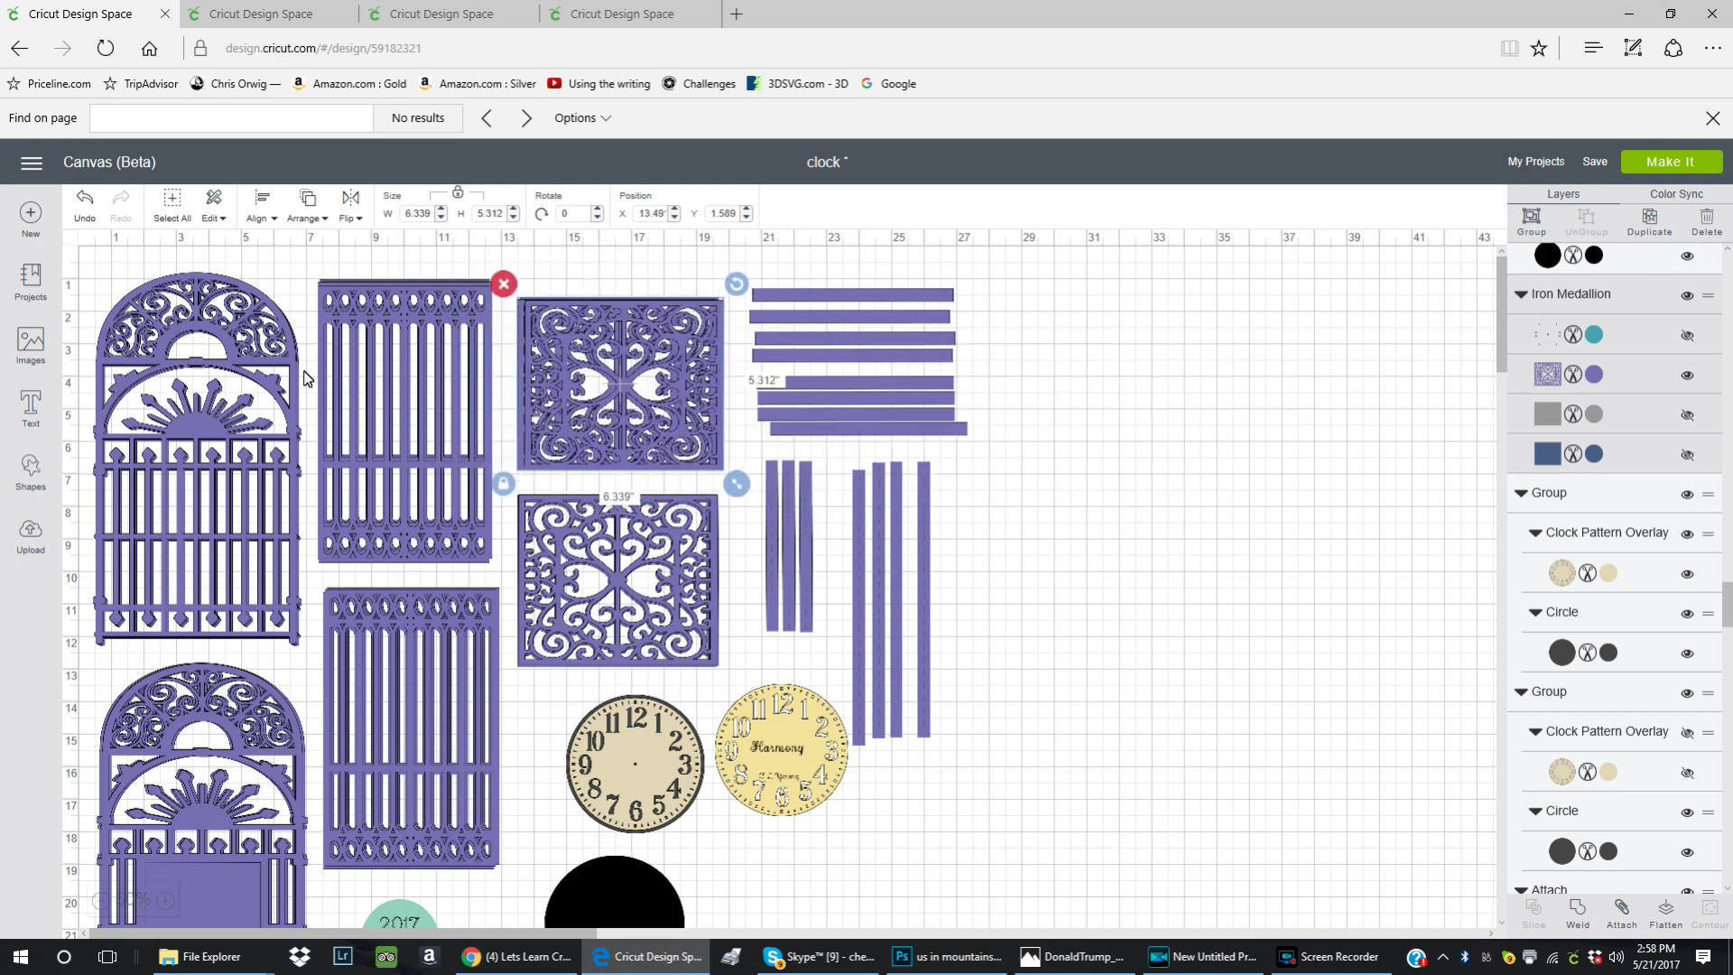
- Shift the front layer of the upper arched gate panel to X 0.537, Y 0.912, and deselect it
click(239, 375)
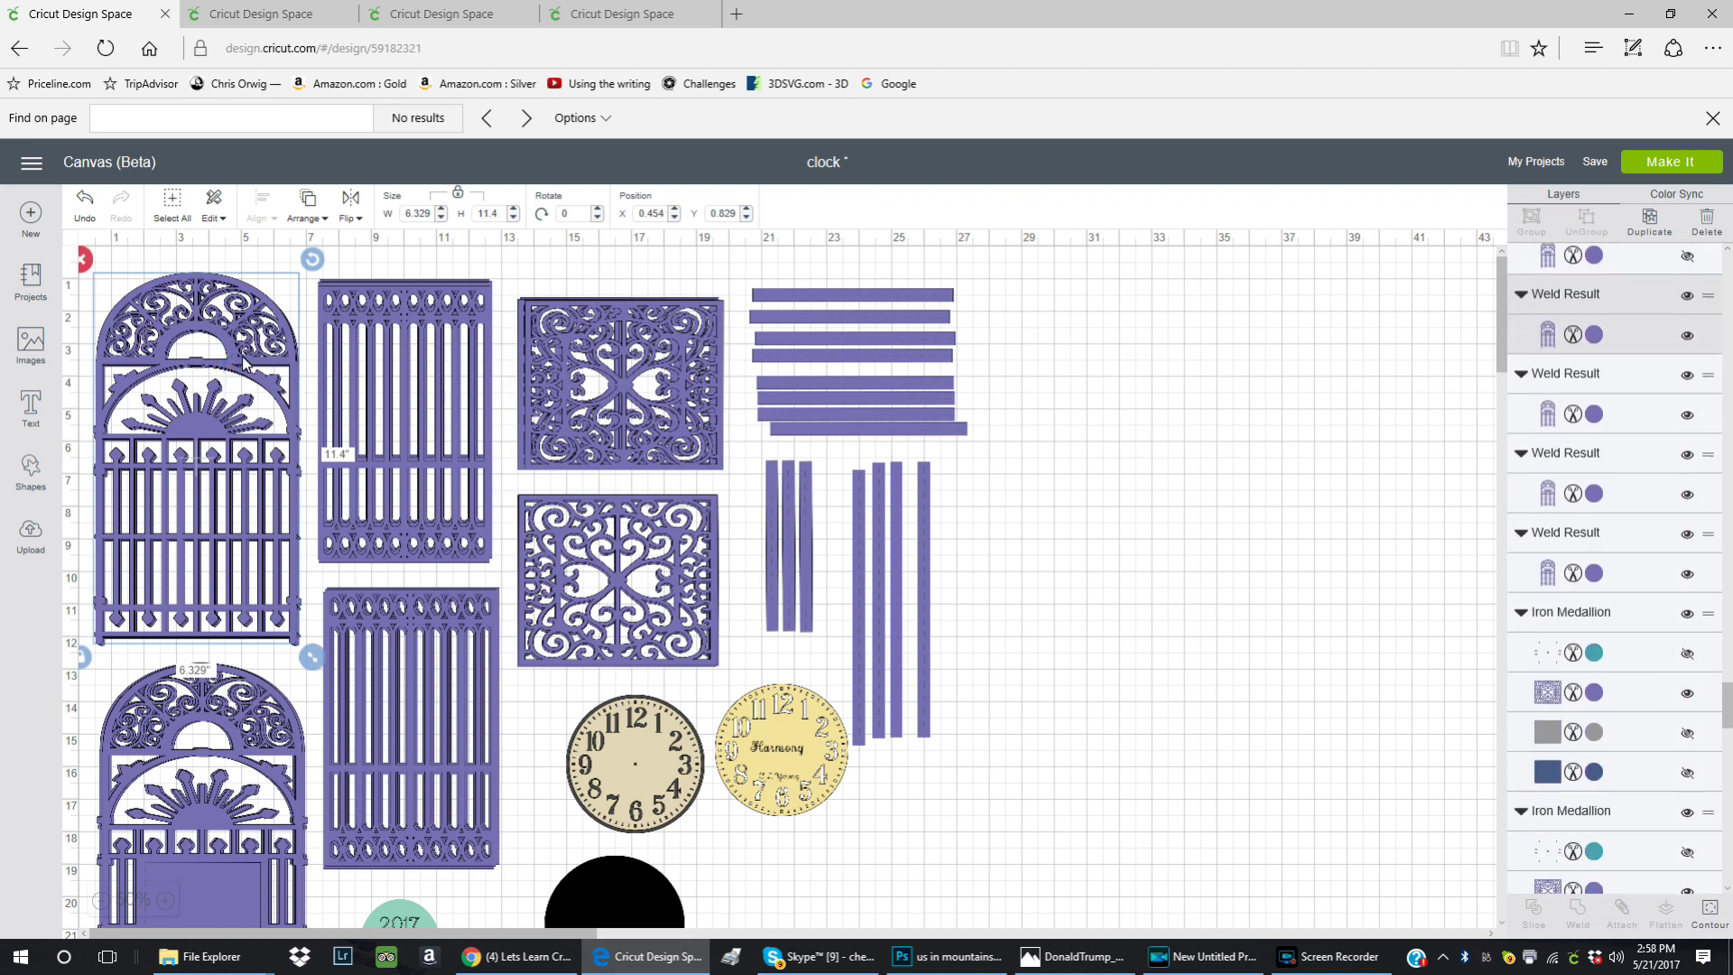
drag(247, 355, 250, 356)
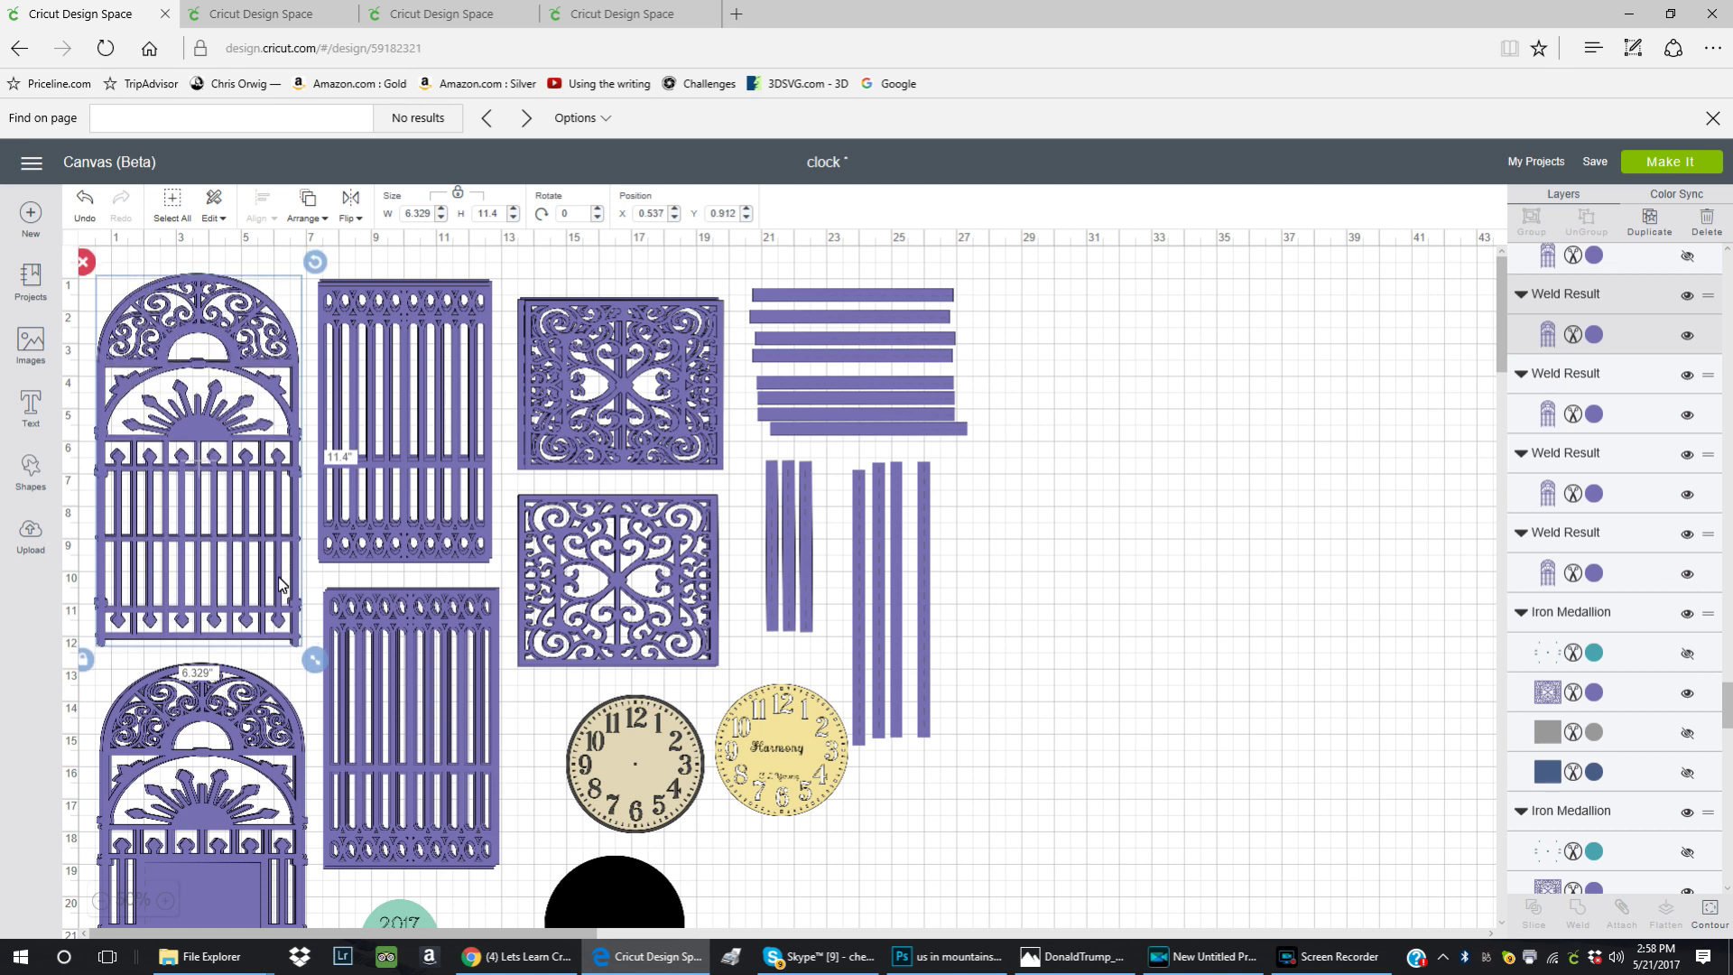
scroll(267, 559, down, 1)
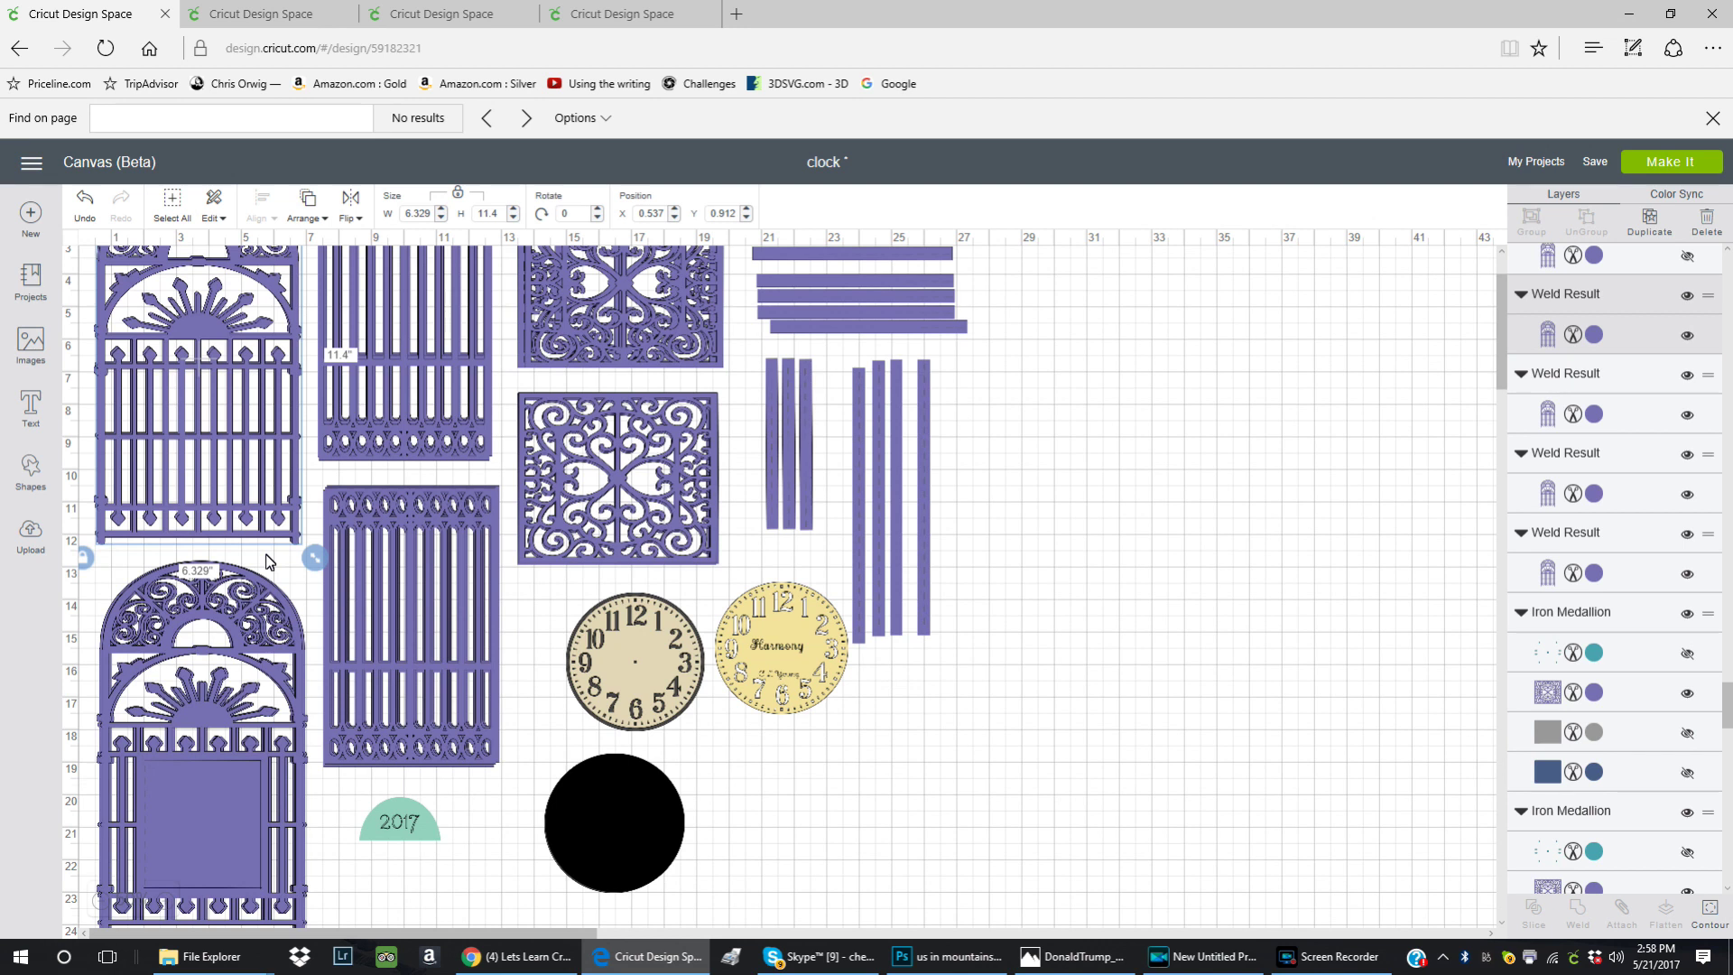
scroll(266, 560, up, 1)
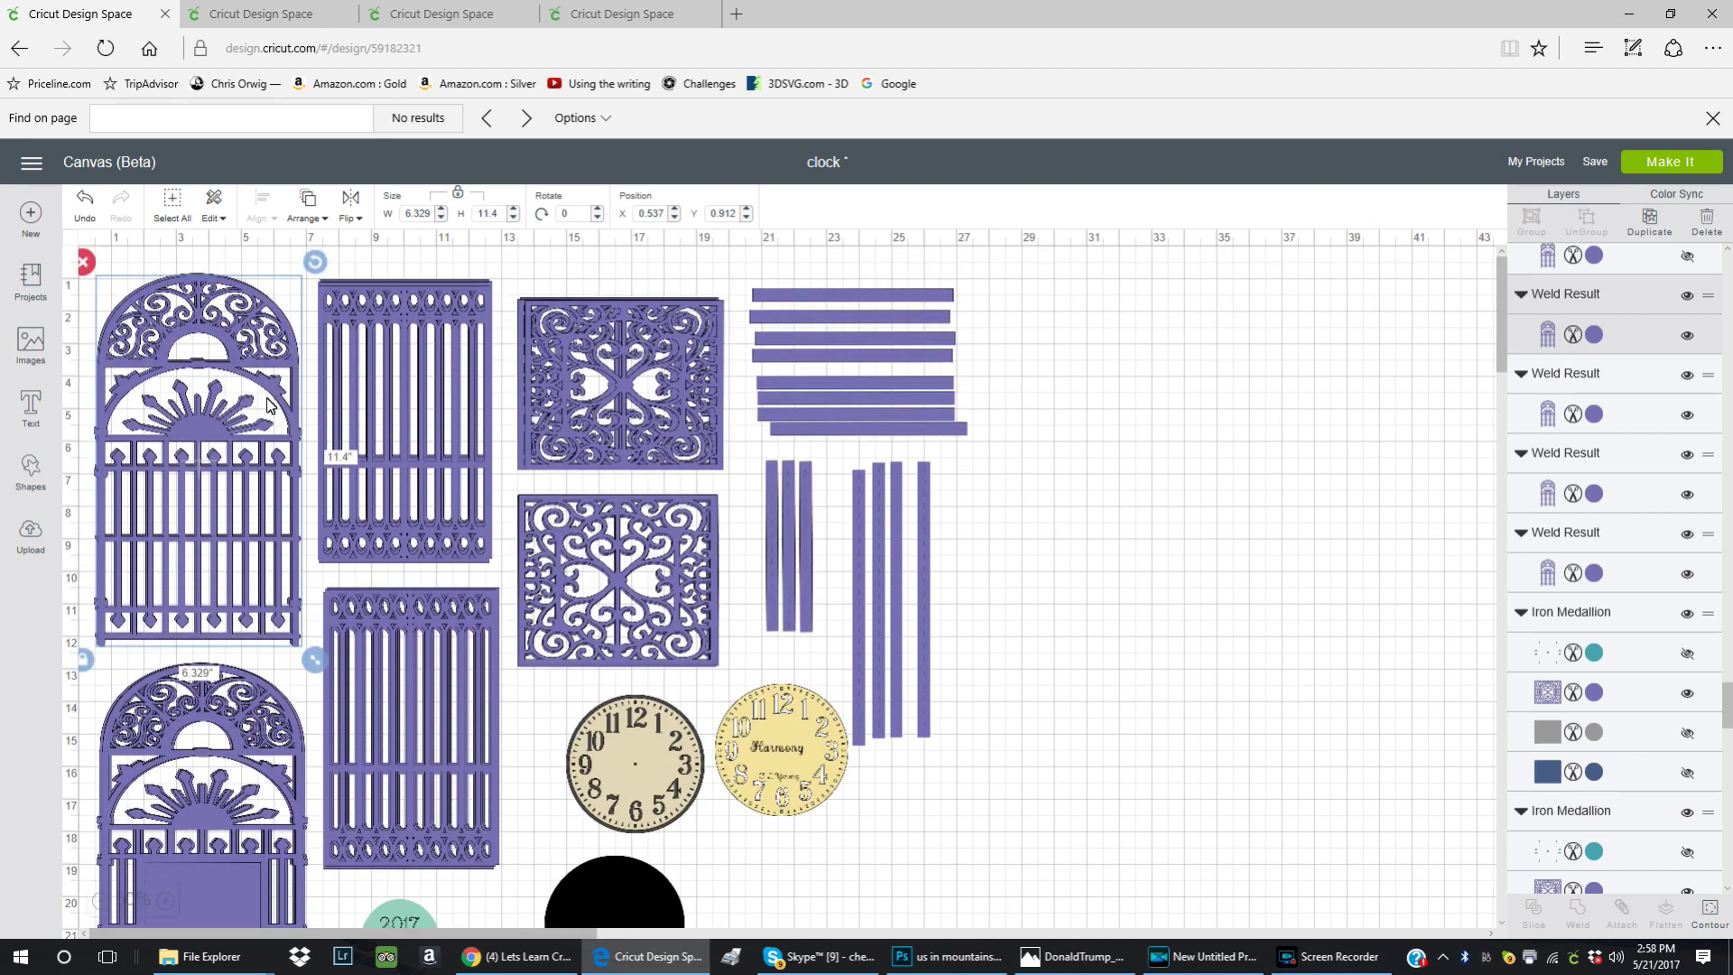
click(309, 571)
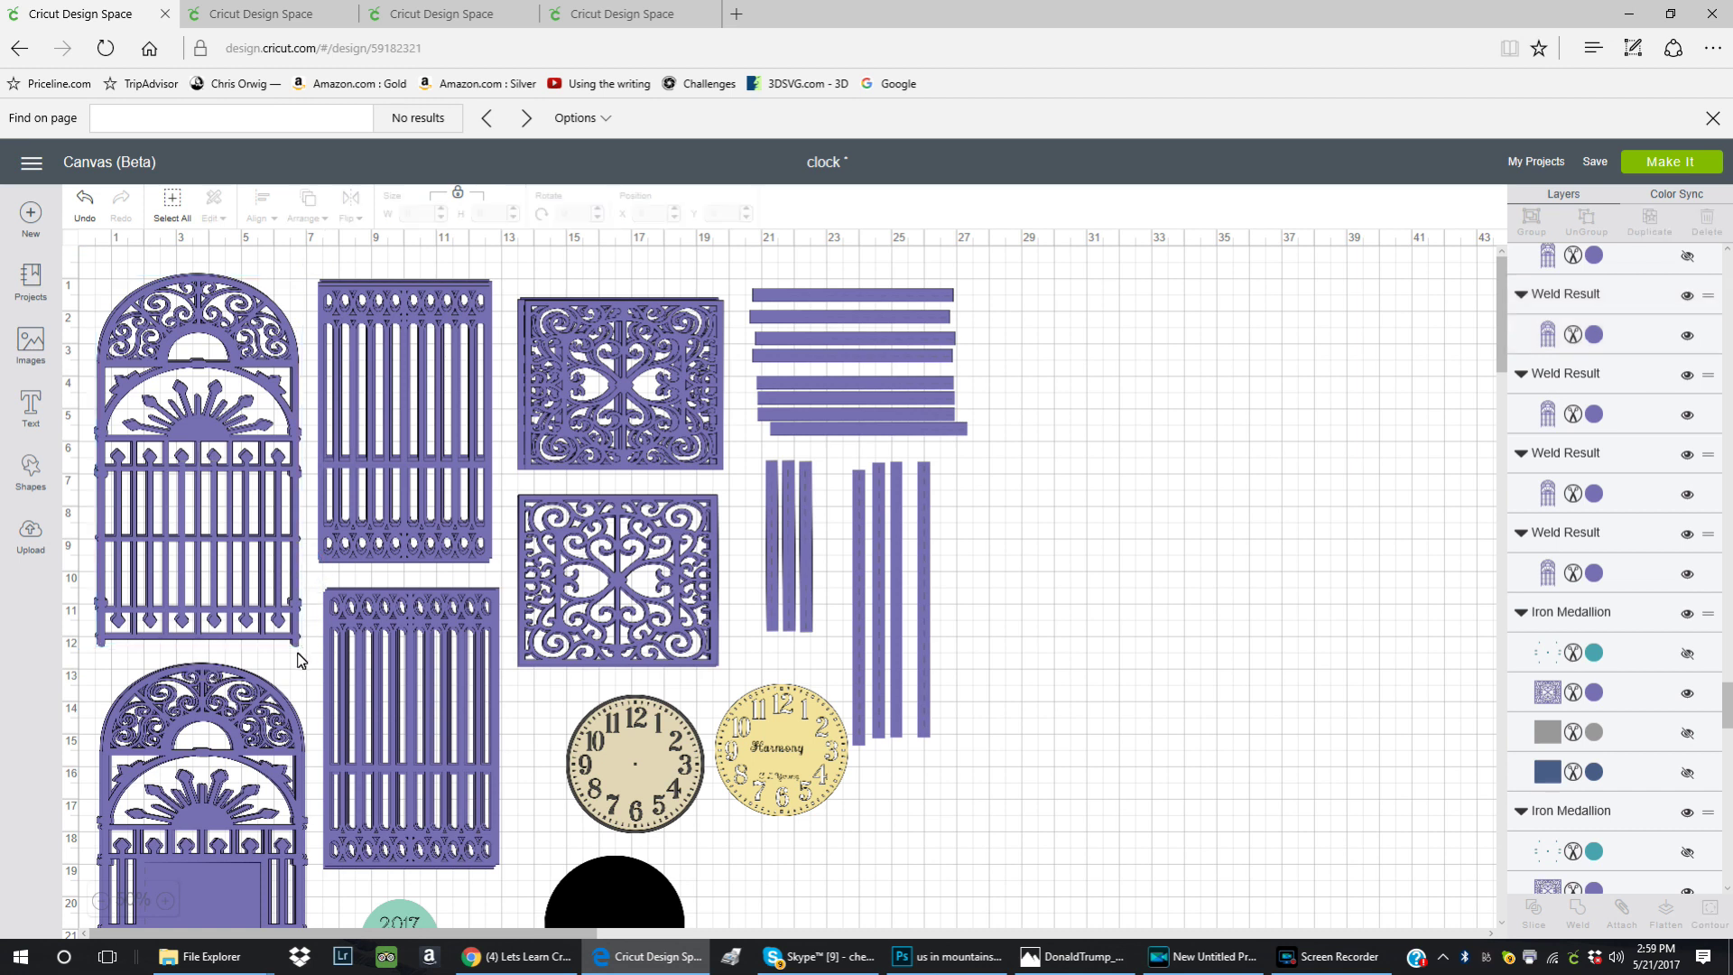
- Nudge the front layers of the lower slatted panel and the lower medallion panel off the layers behind them
scroll(305, 654, down, 2)
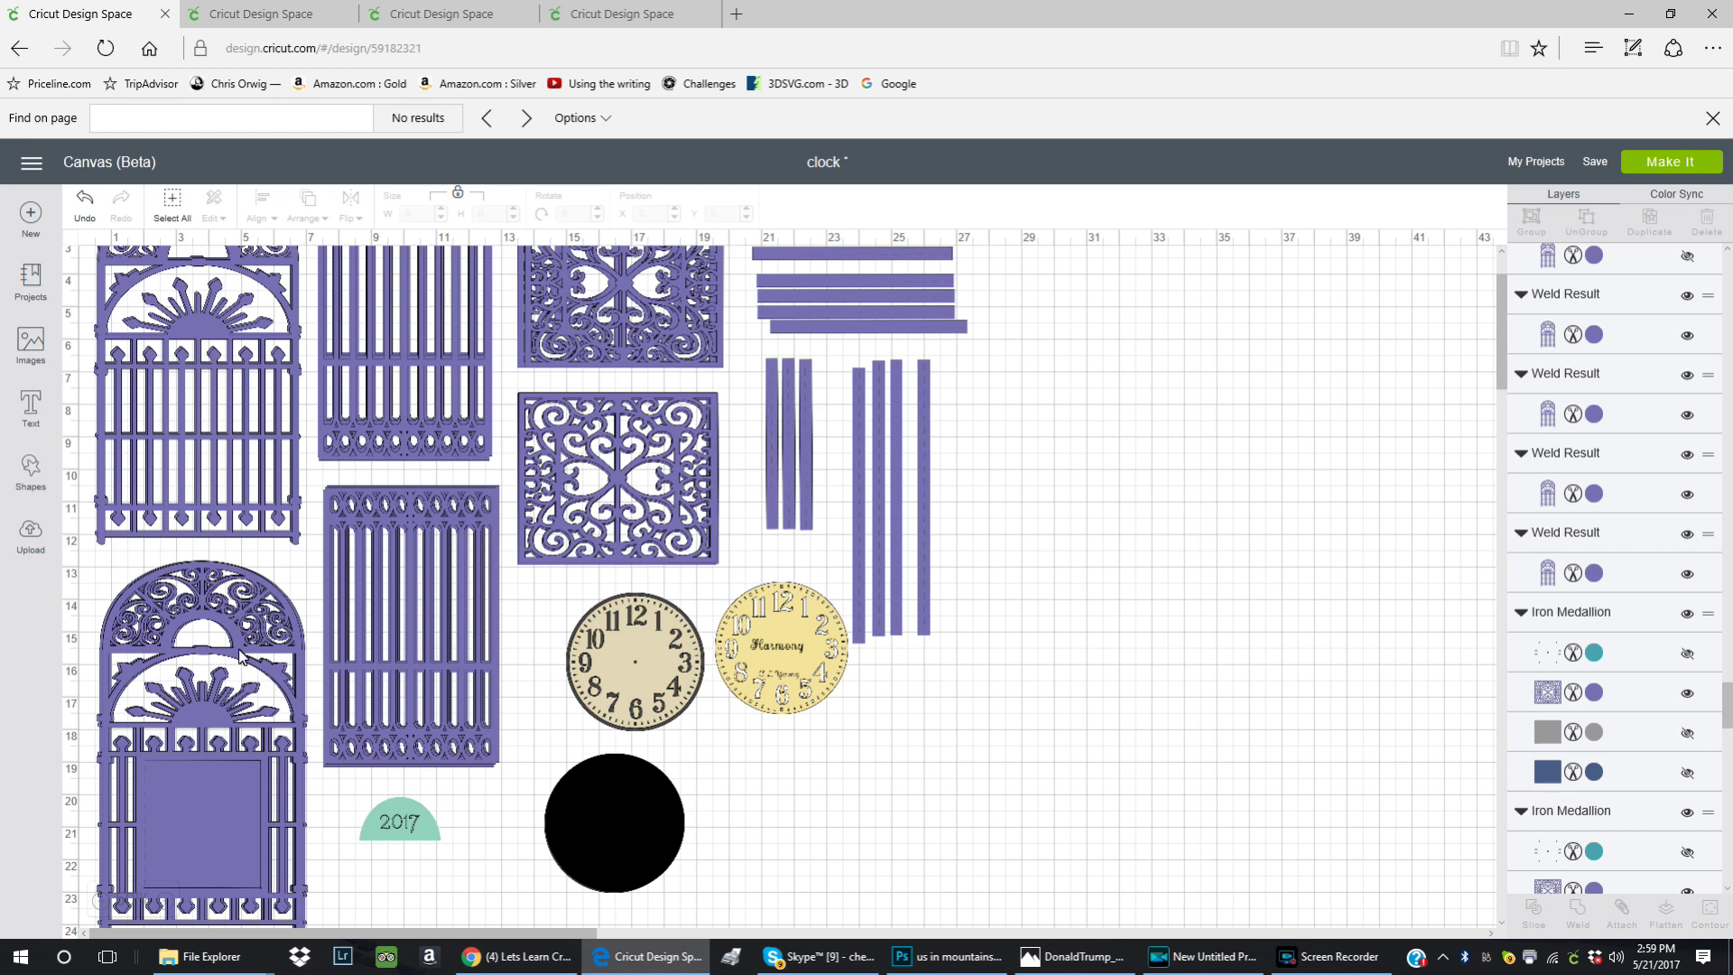
scroll(249, 723, down, 3)
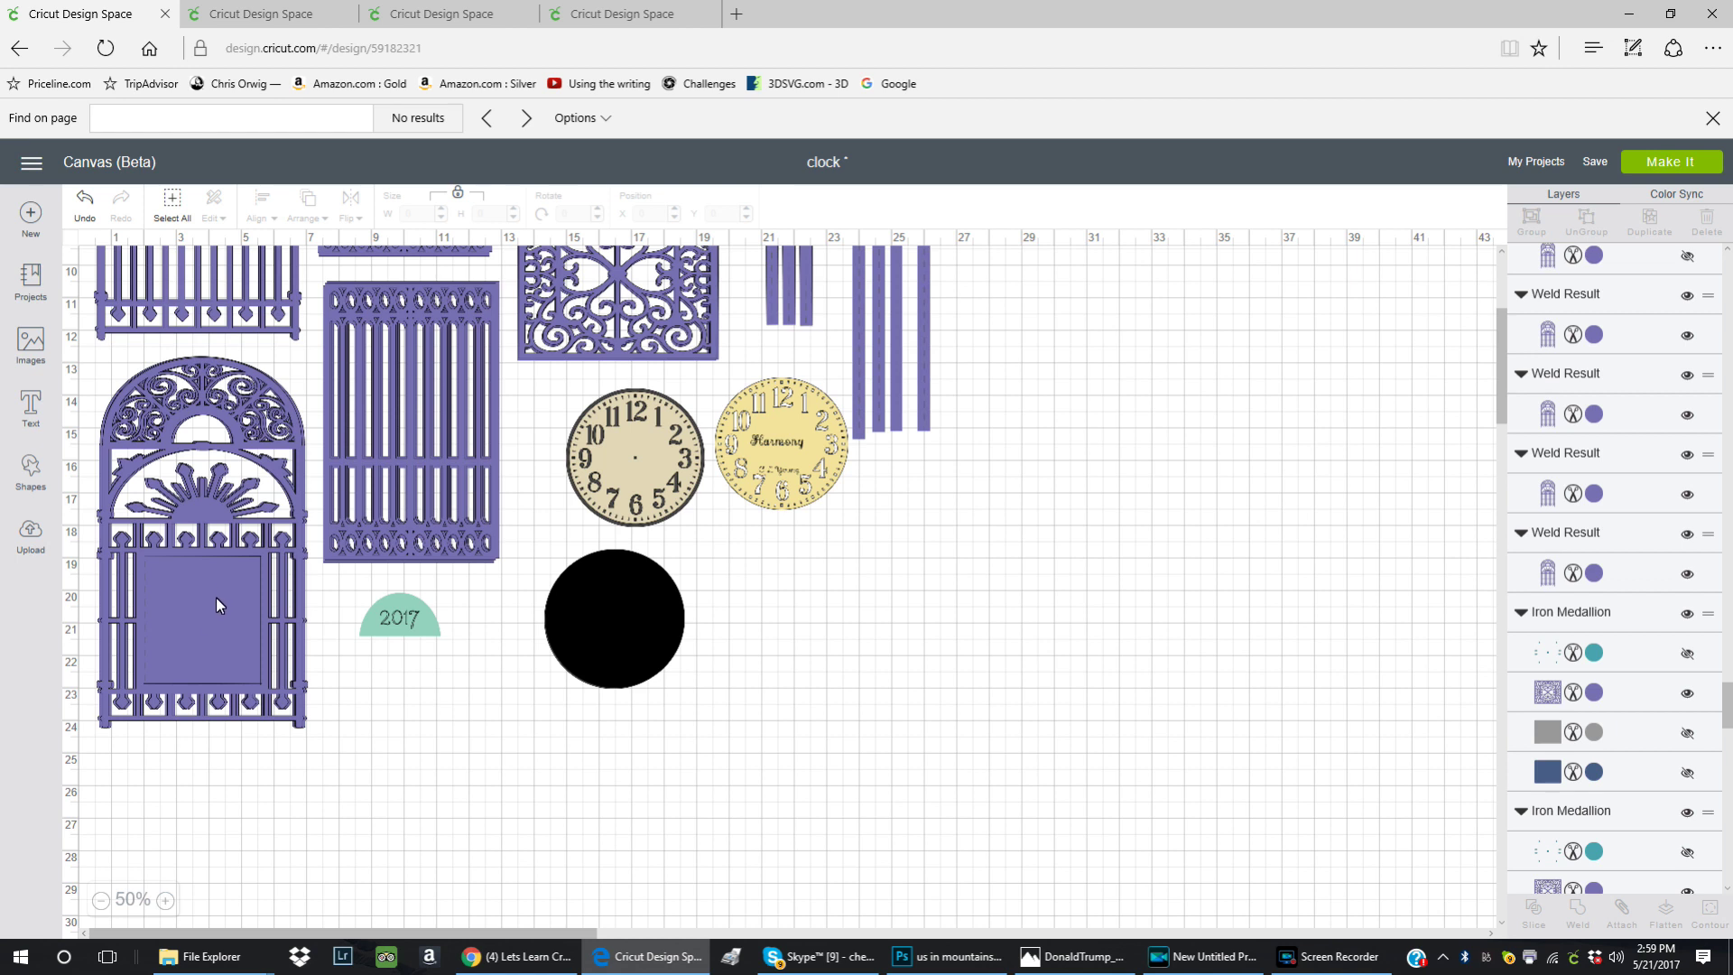
scroll(402, 547, up, 2)
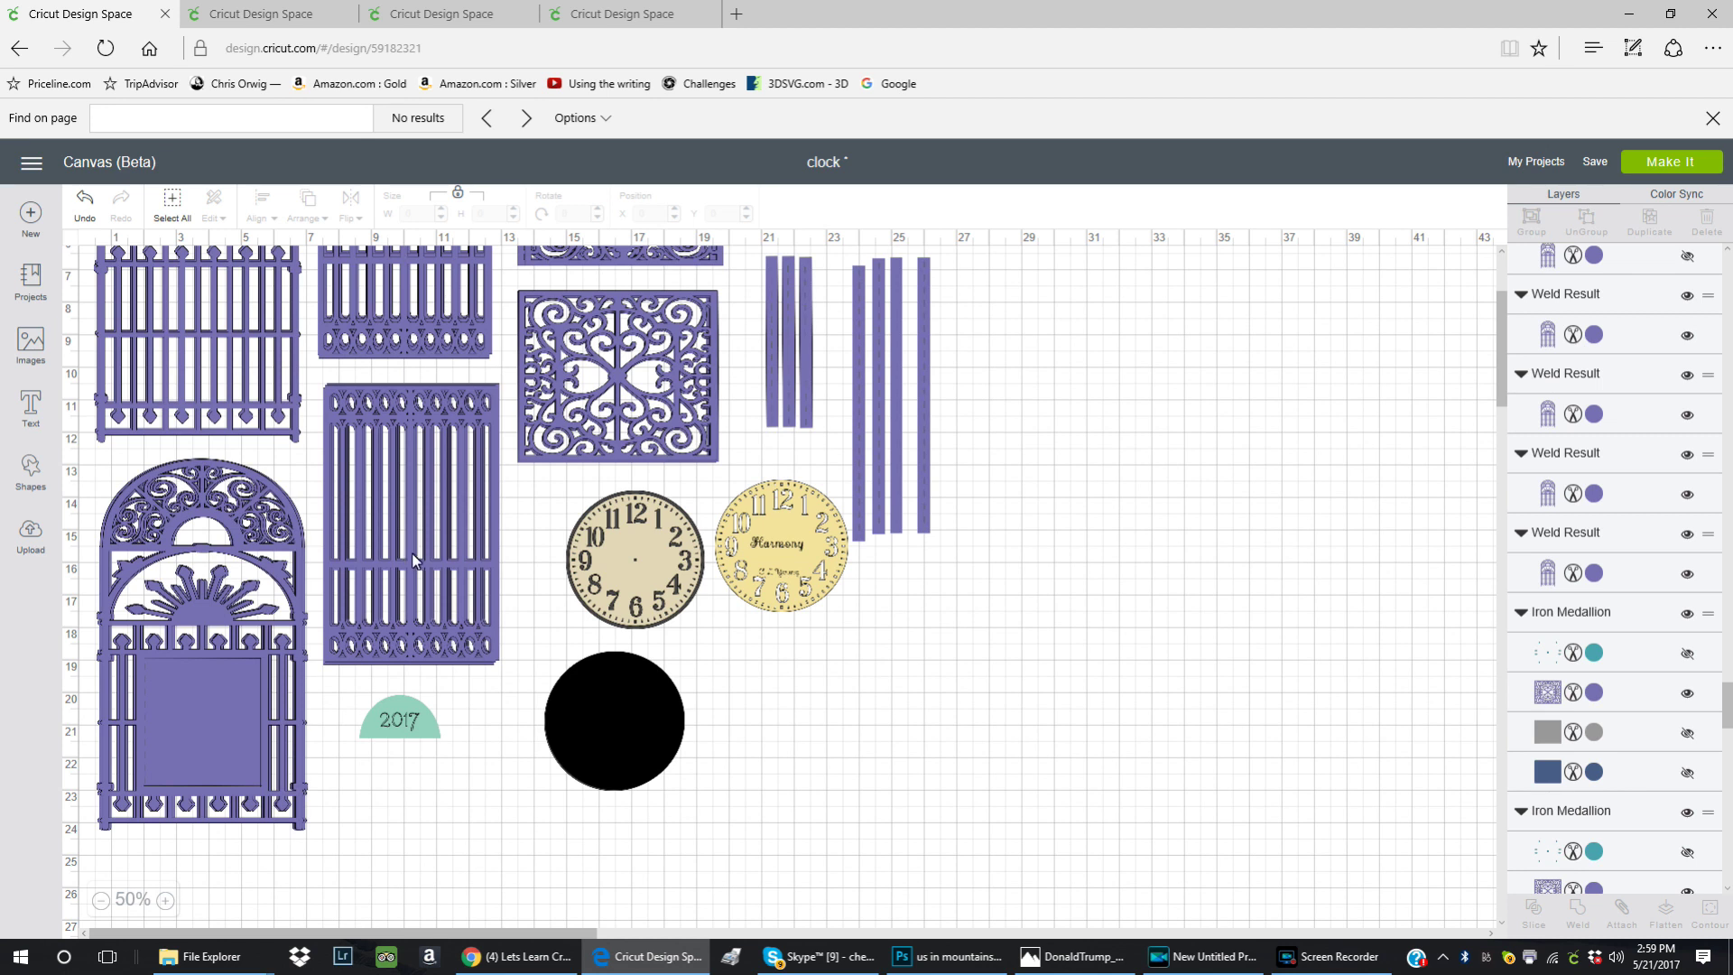
scroll(411, 552, up, 2)
click(412, 578)
drag(412, 578, 414, 560)
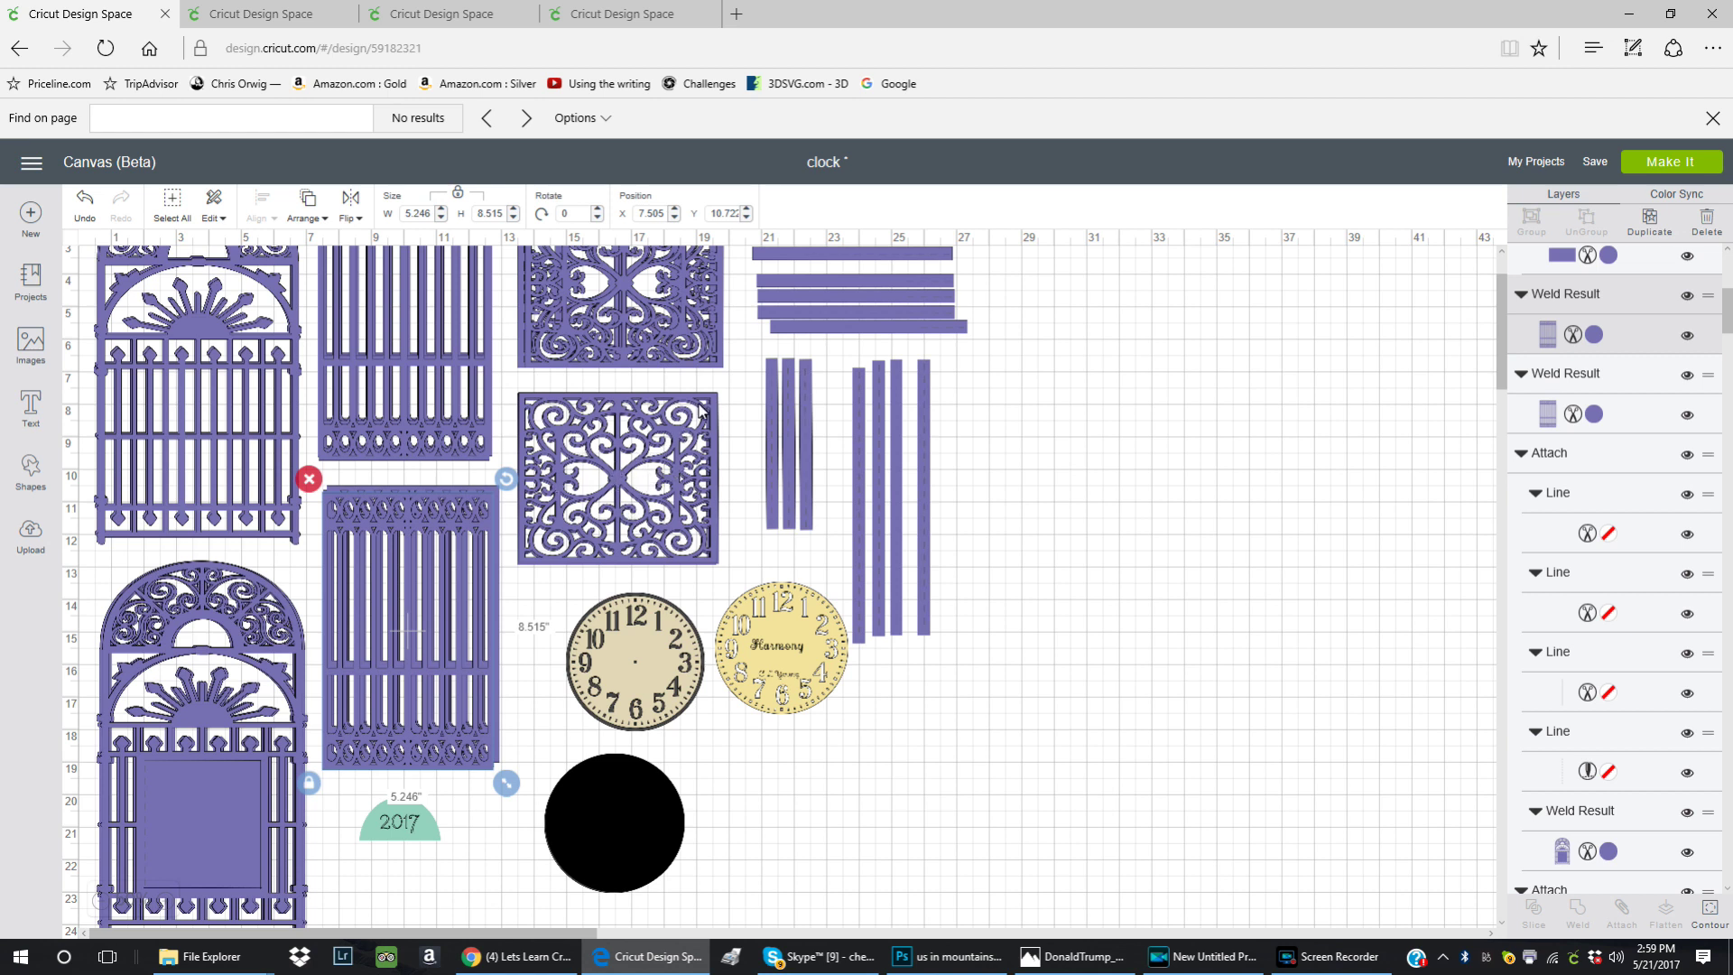
click(686, 441)
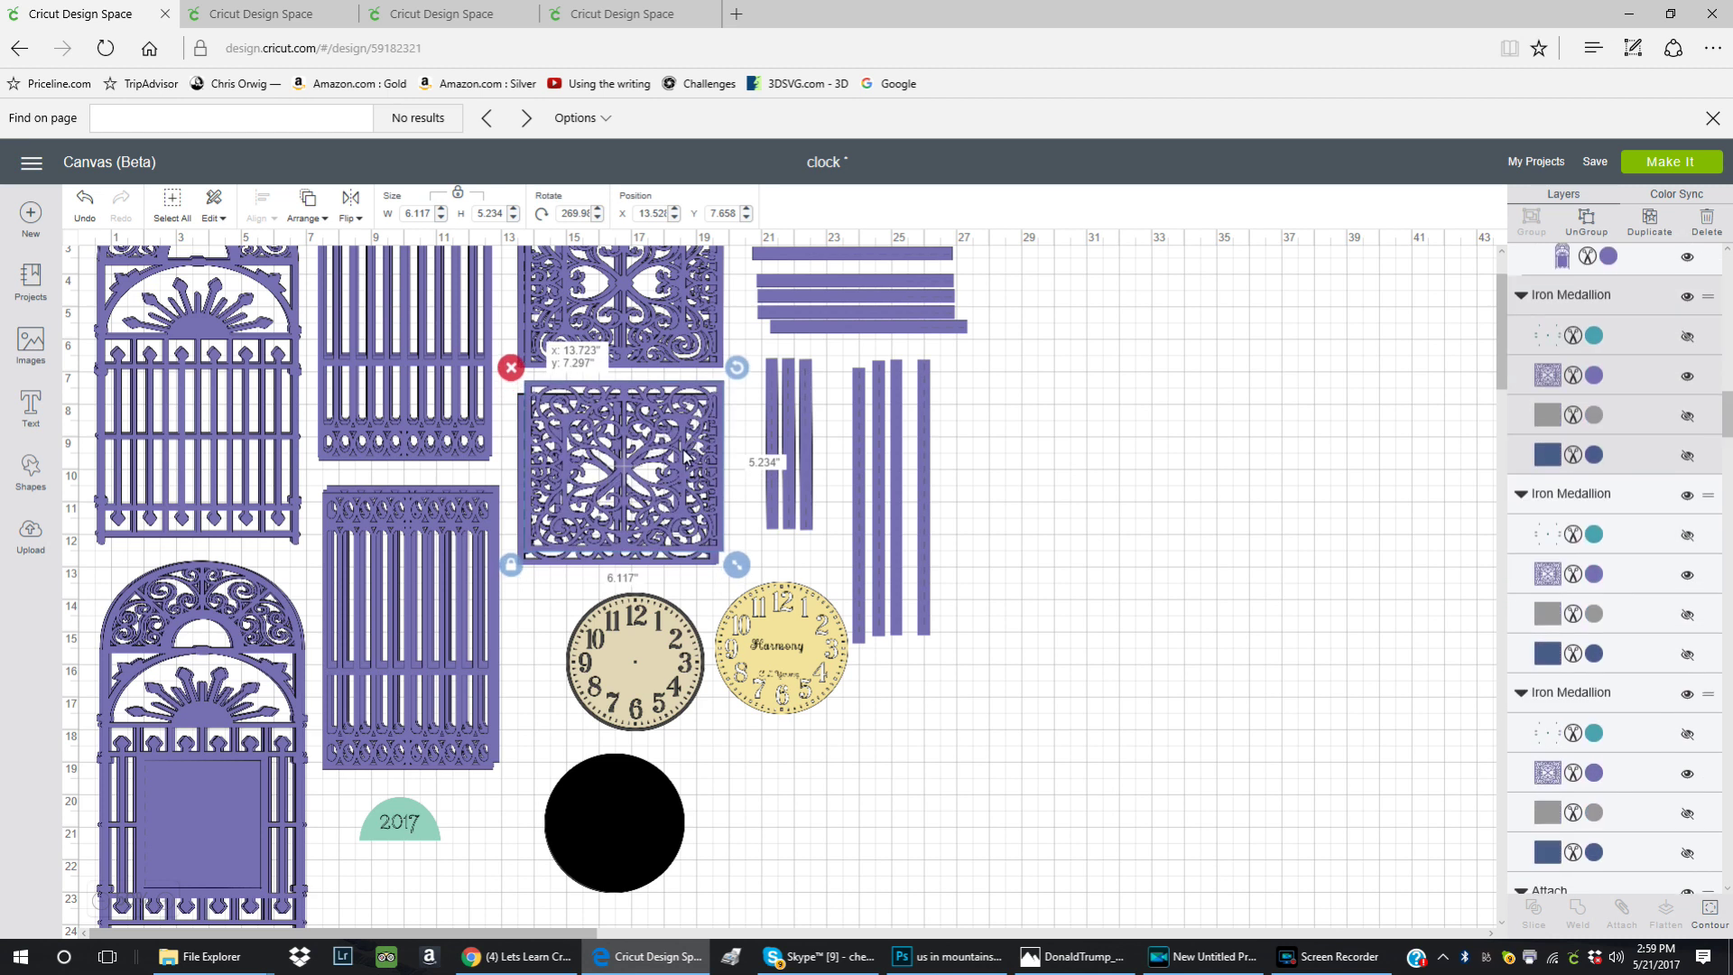
click(1039, 508)
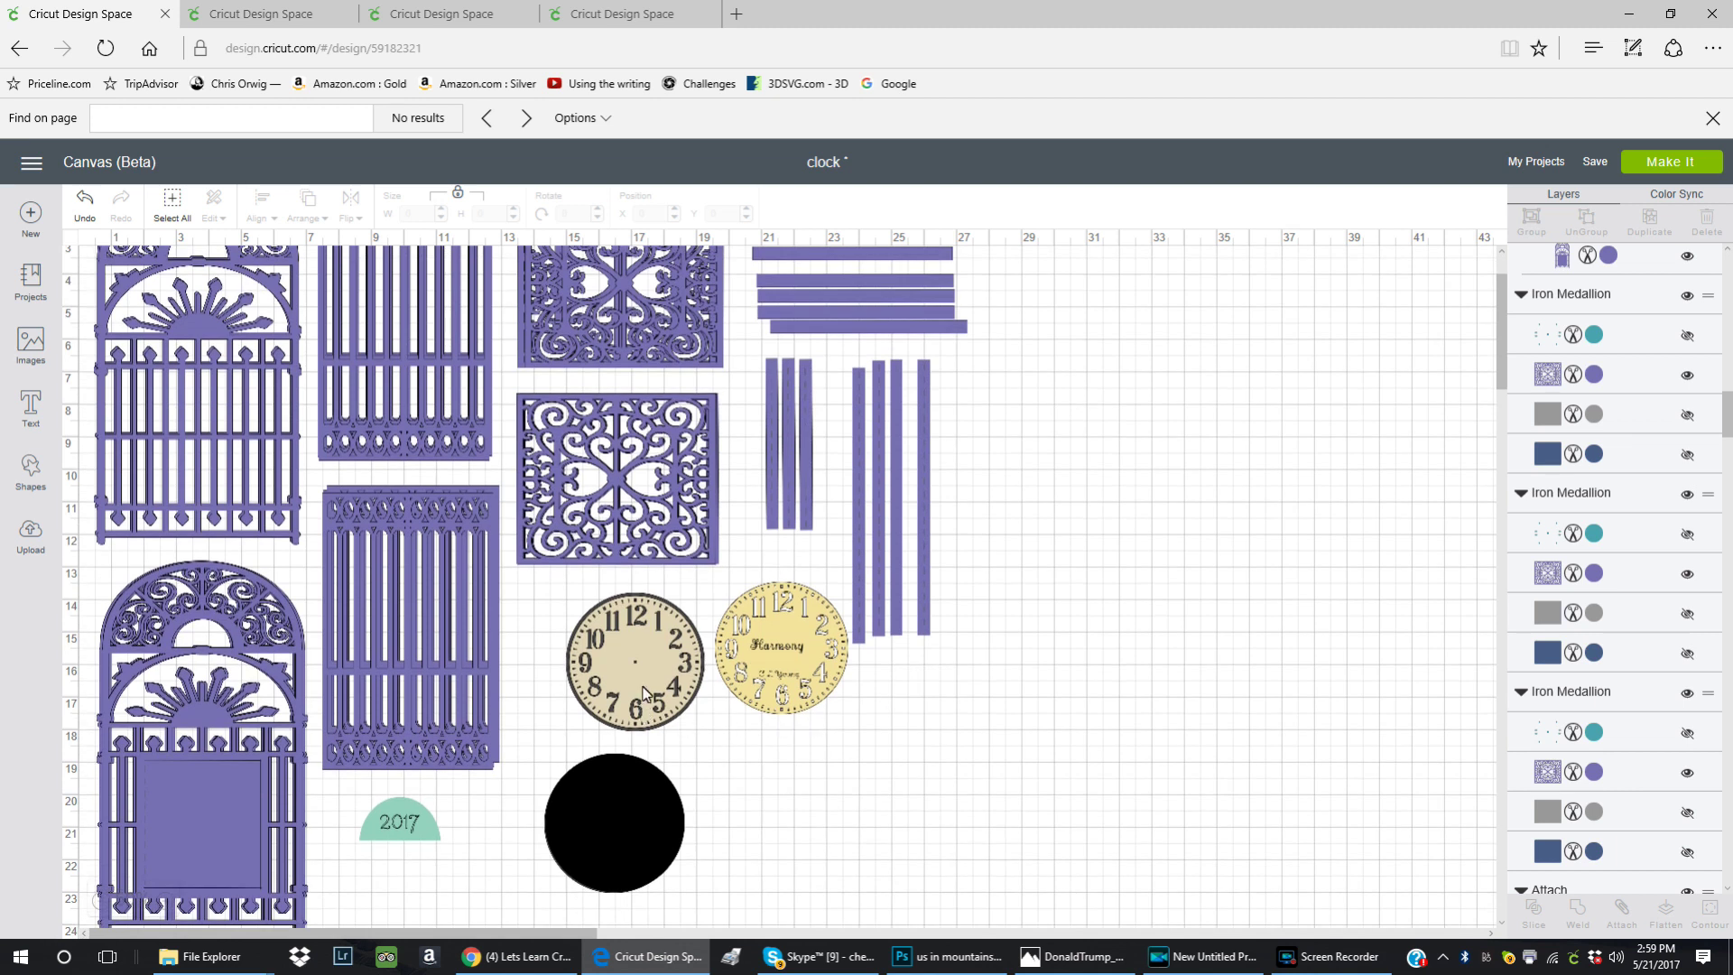
- Pull the yellow clock face away from its writing text, then re-centre the face under the text
drag(793, 652, 831, 736)
scroll(294, 819, down, 3)
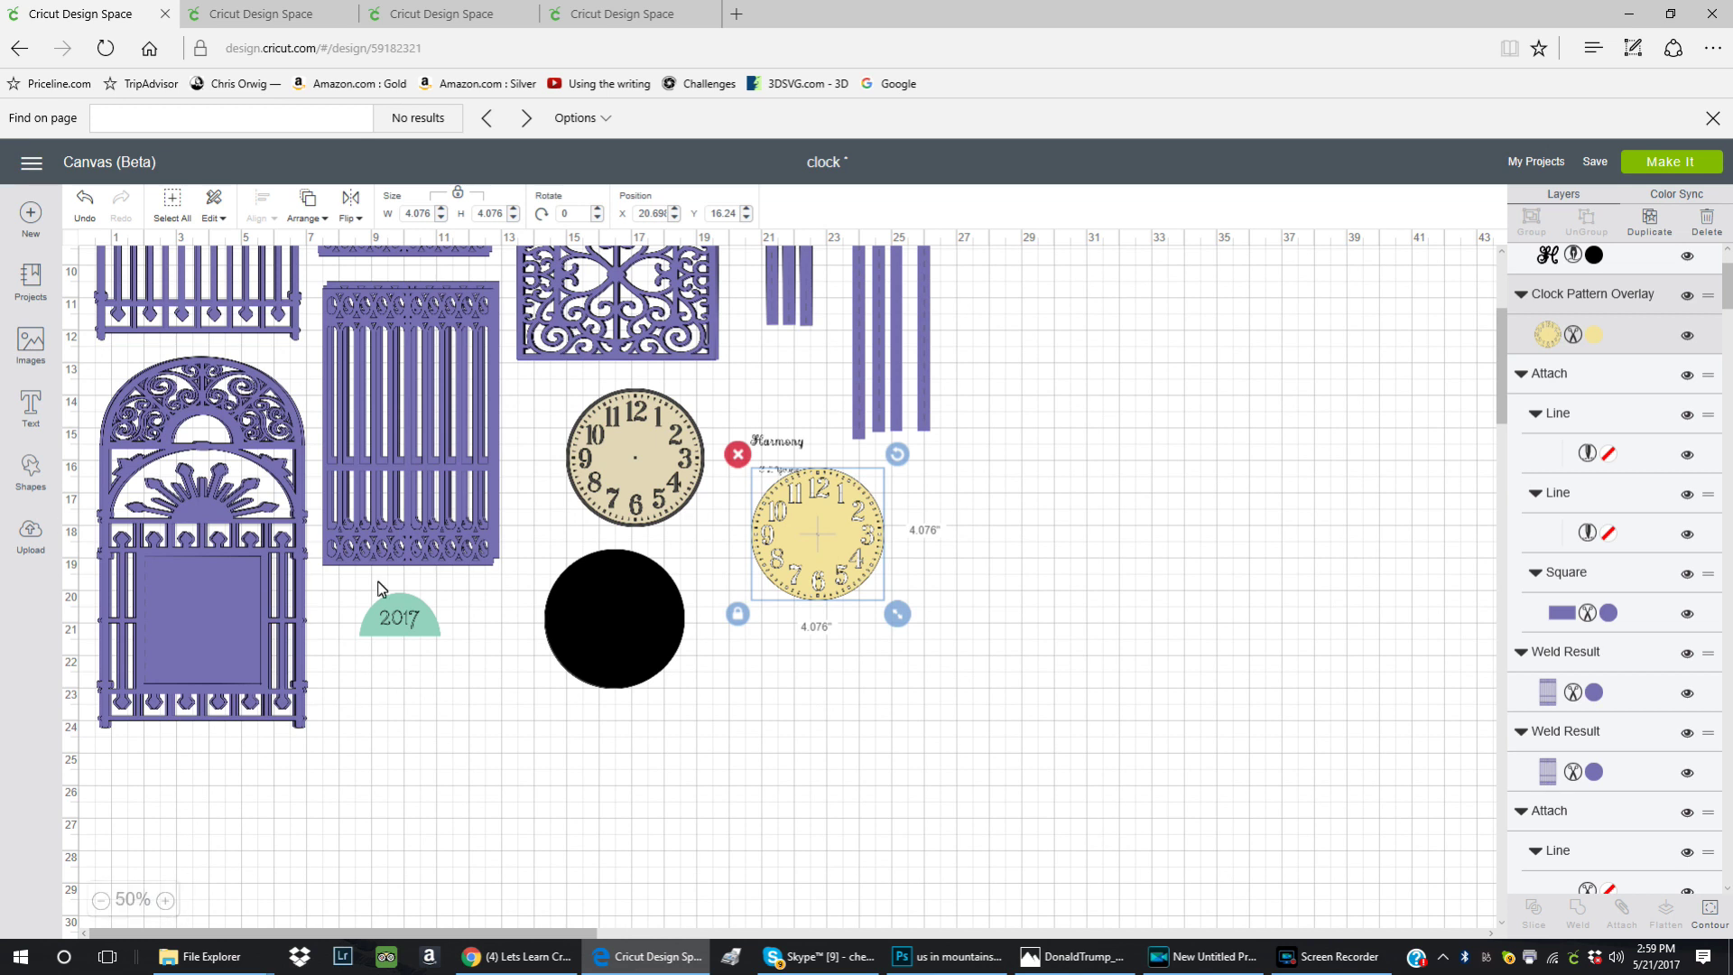
click(166, 901)
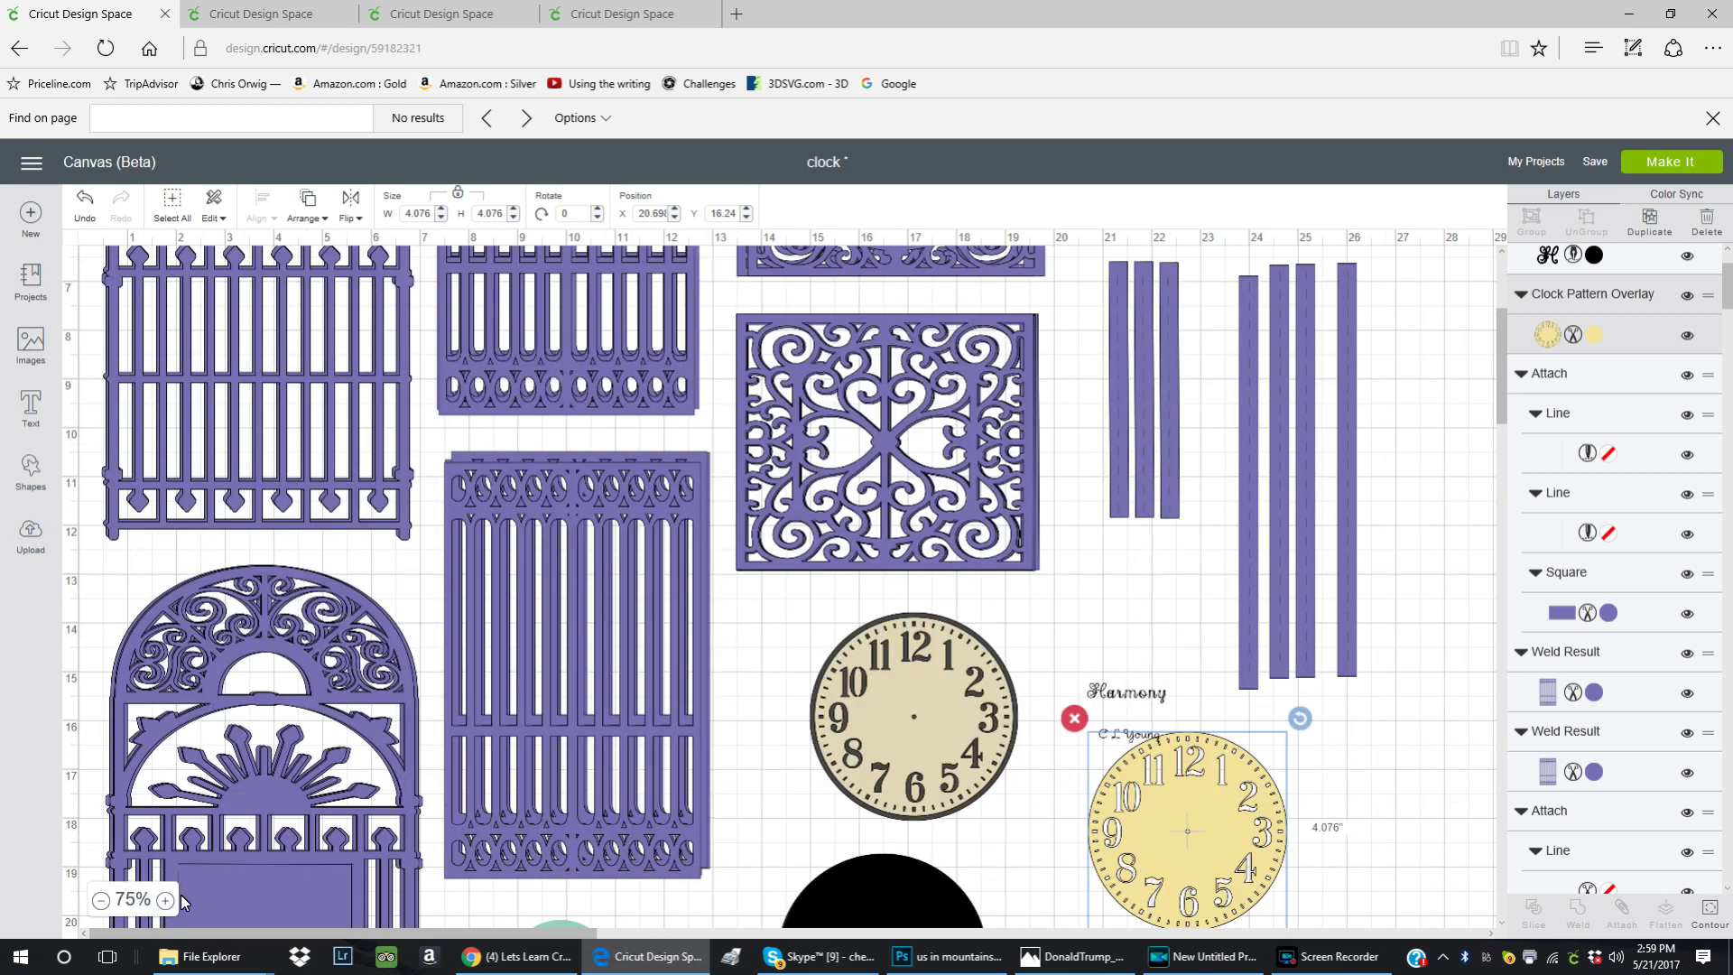
scroll(1311, 751, down, 3)
drag(1182, 616, 1124, 513)
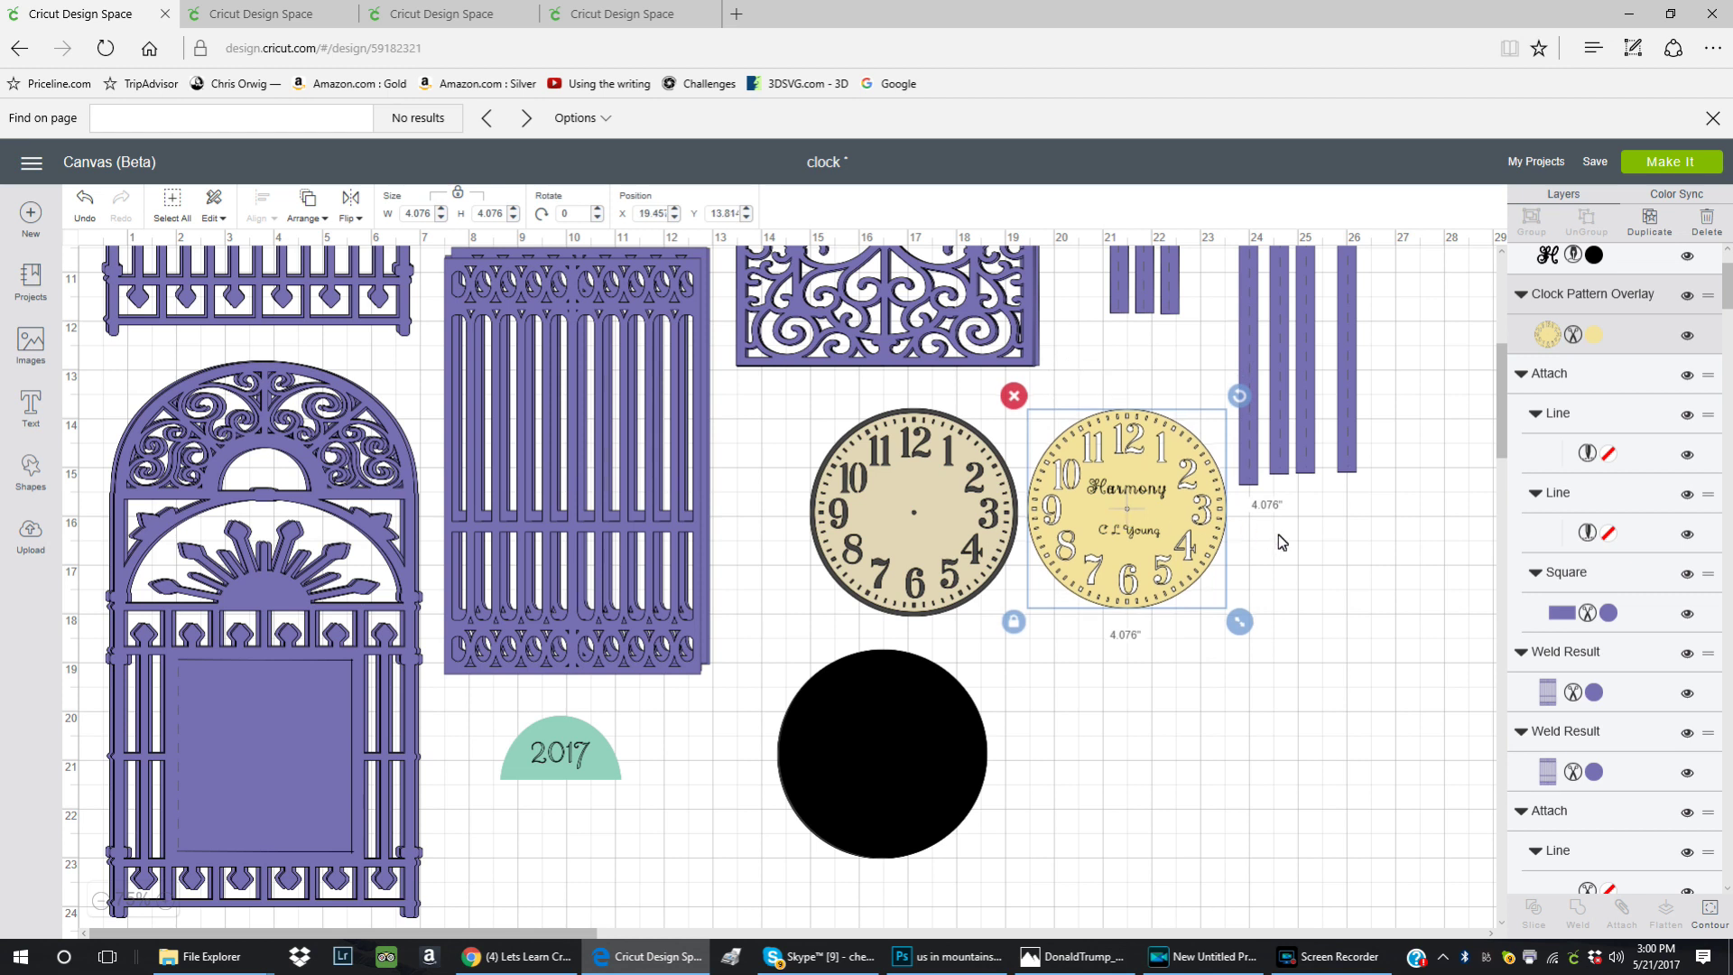
- Spread the two text lines on the yellow clock face, placing Harmony at Y 15.12 and the name line at Y 16.37
click(1127, 489)
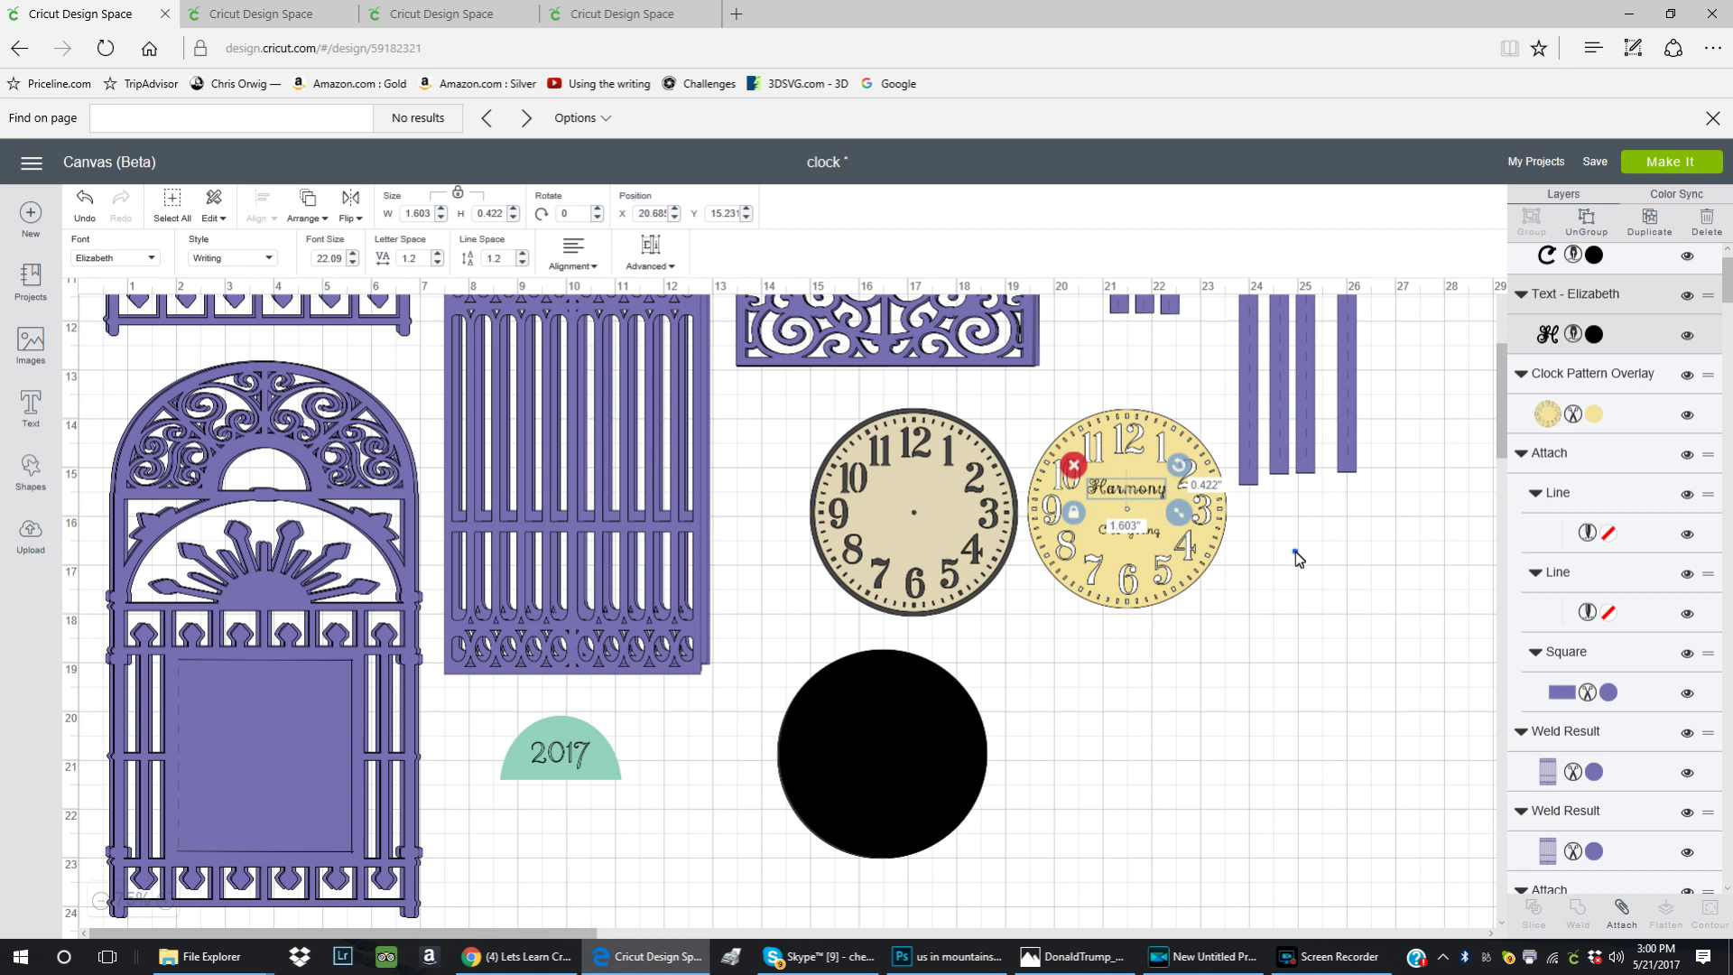
click(1298, 560)
click(1142, 535)
drag(1142, 534, 1148, 551)
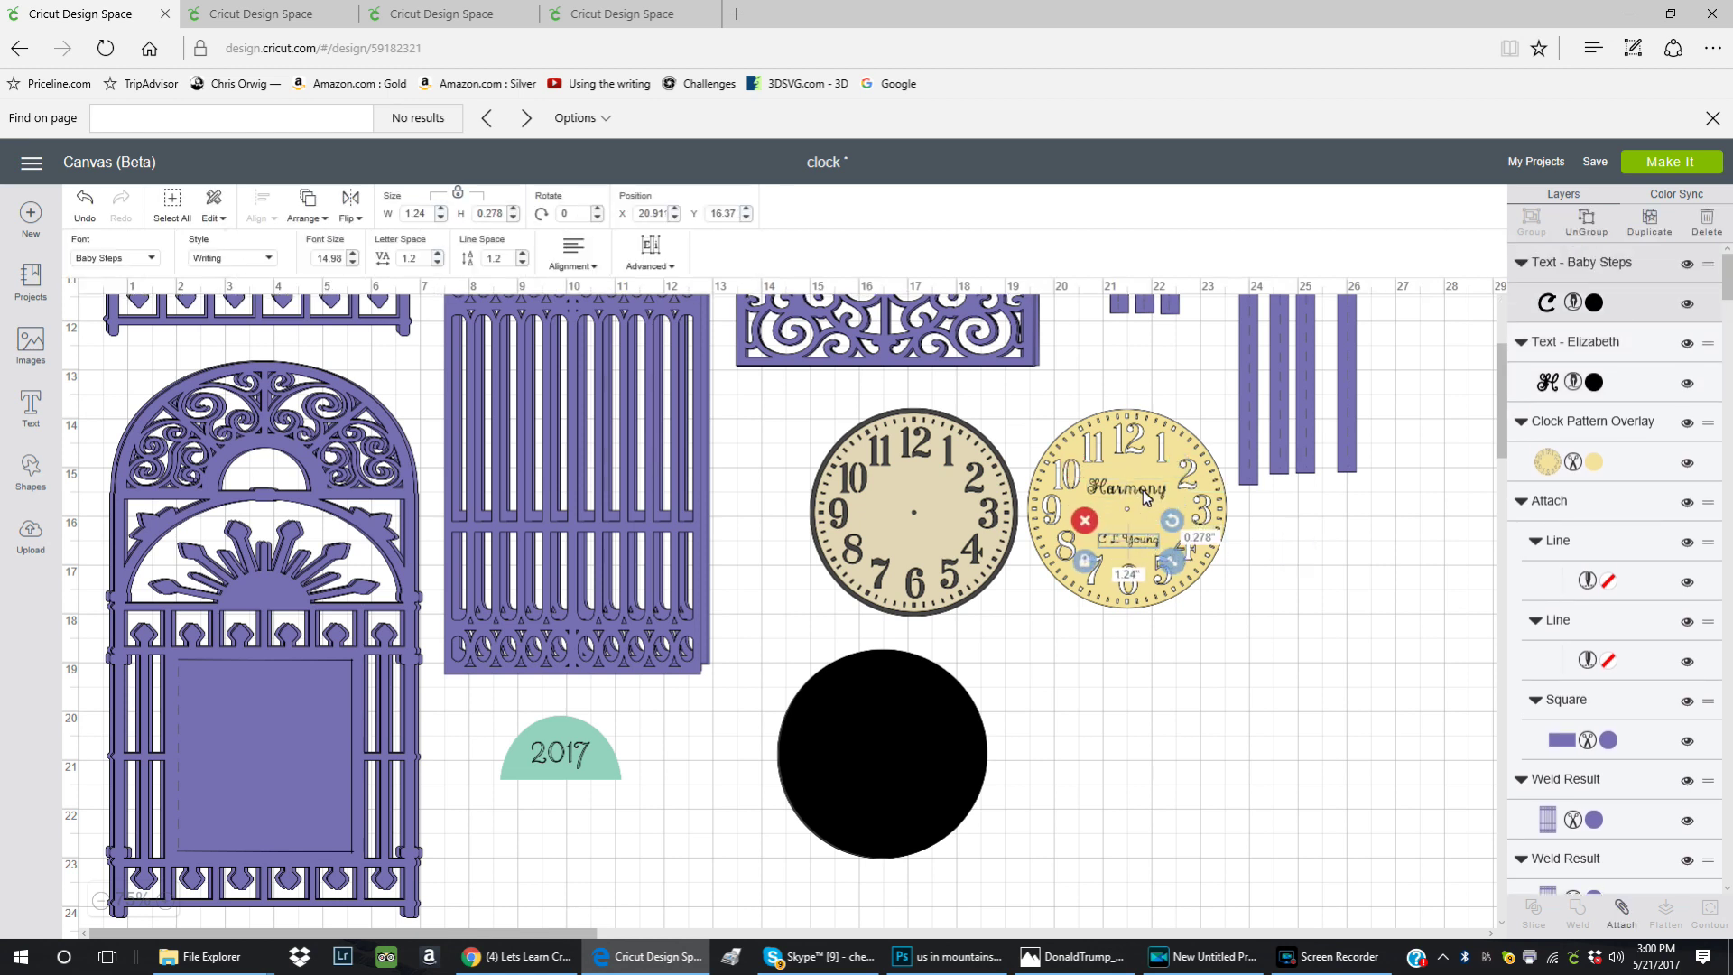
click(1144, 495)
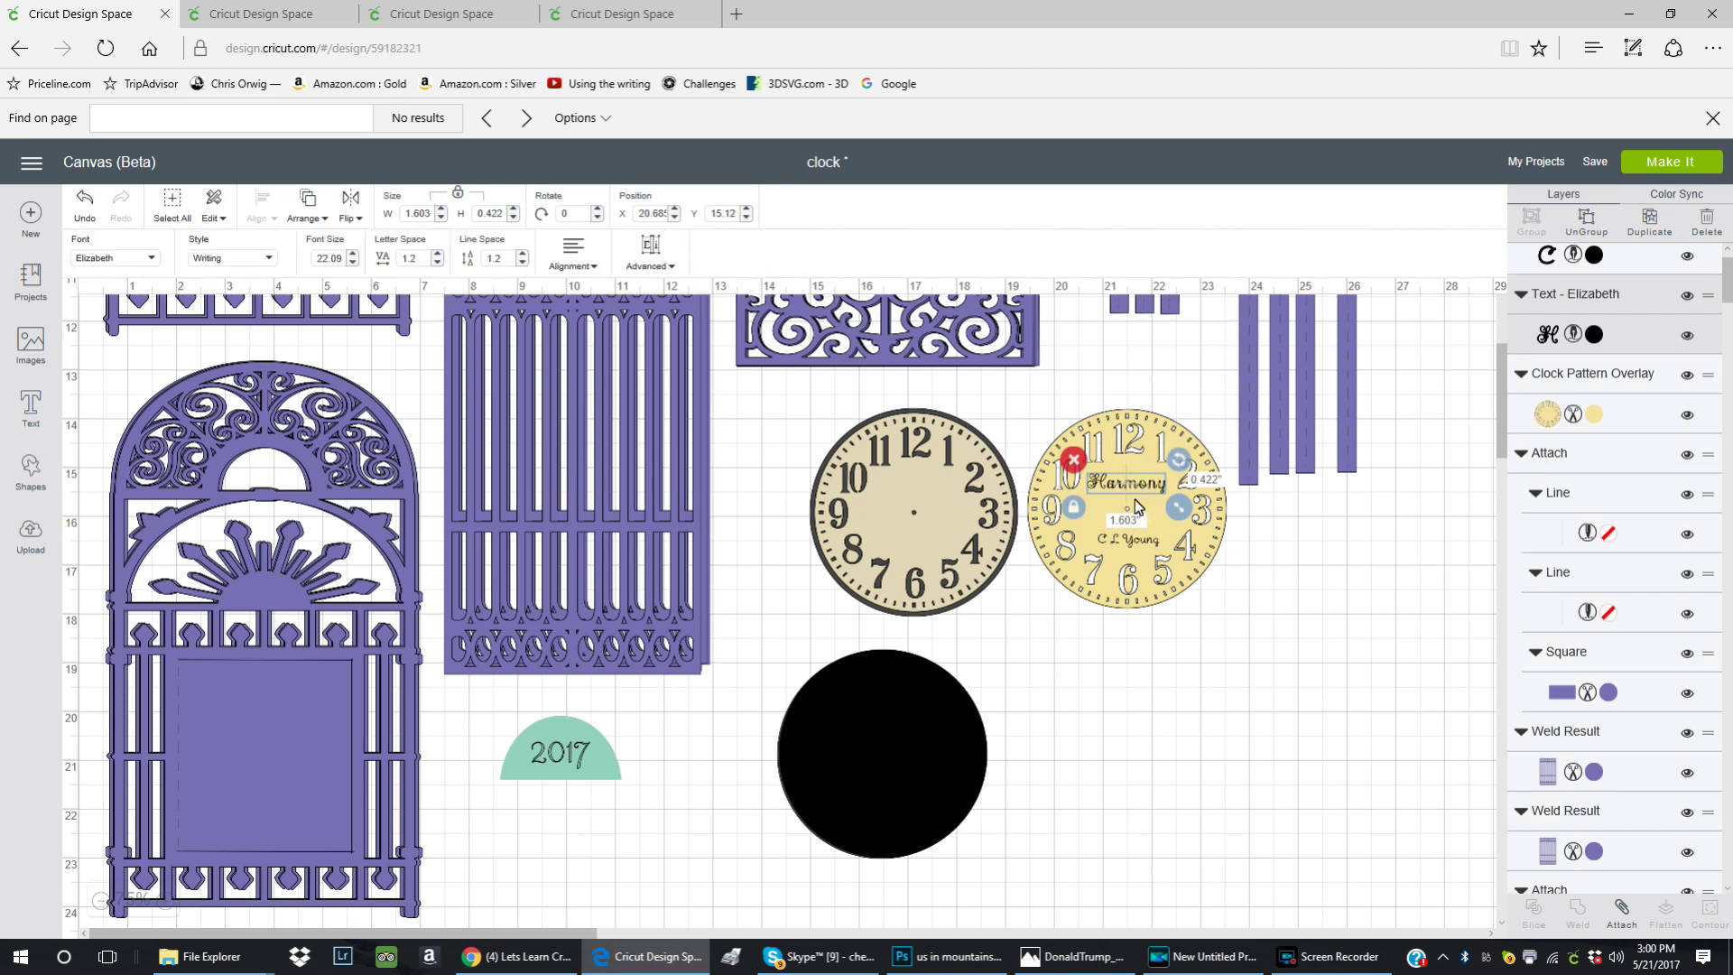
click(1278, 557)
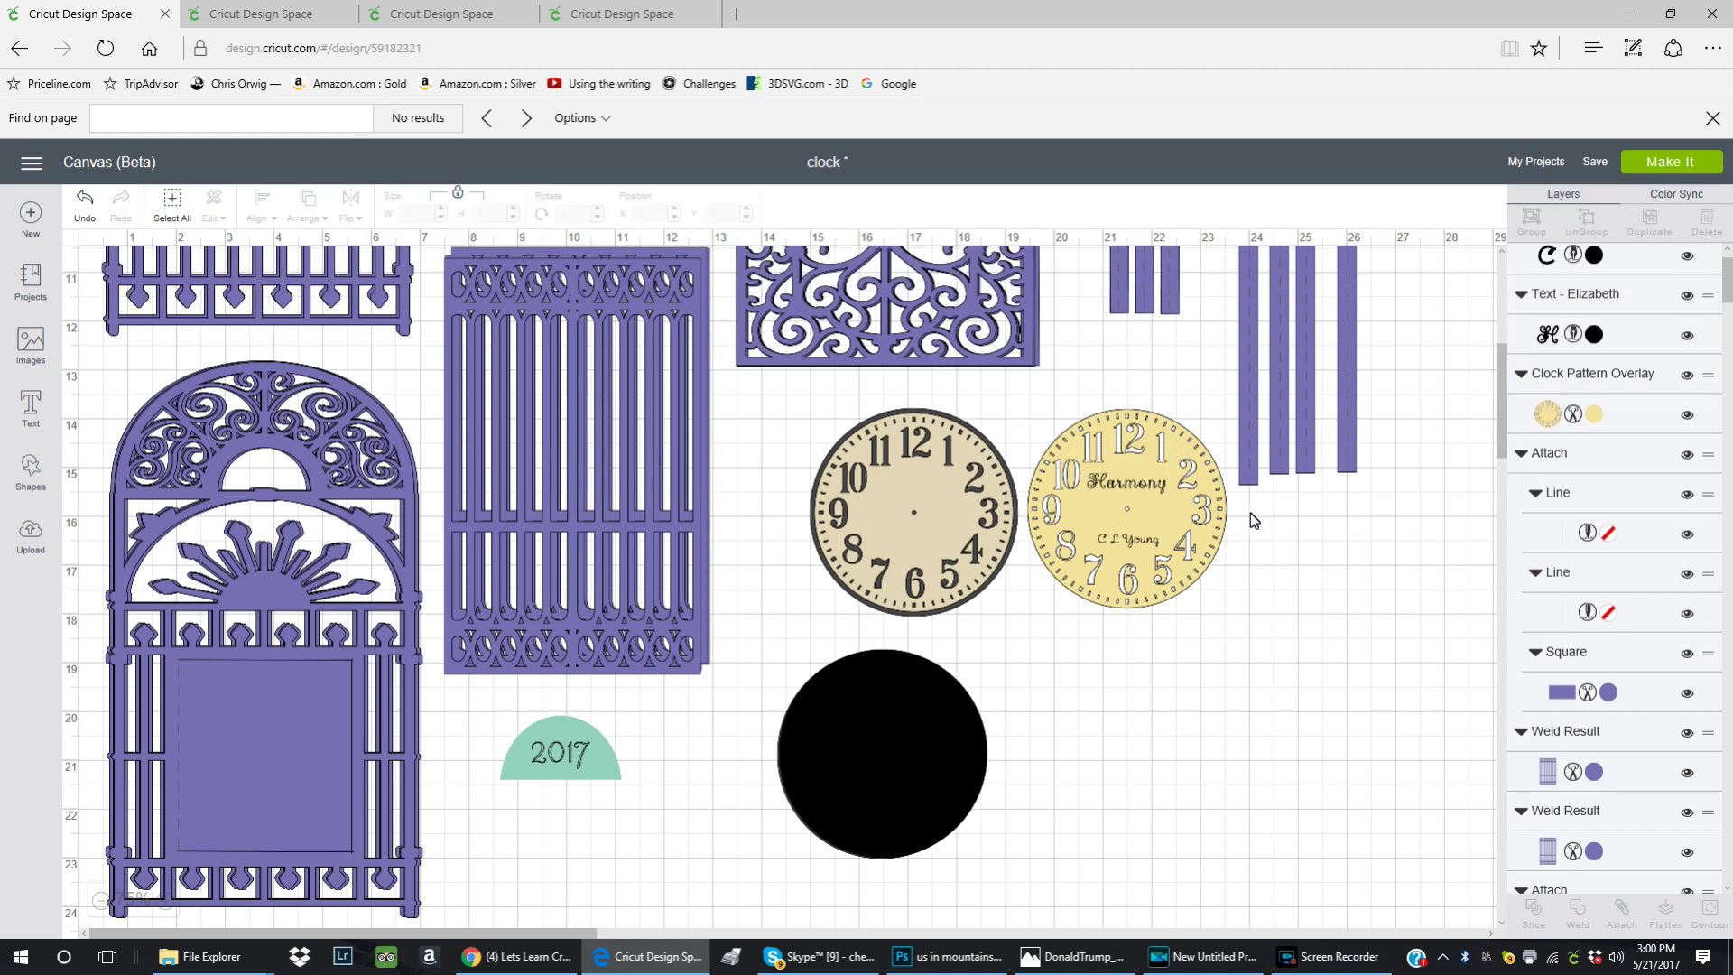
- Nudge the beige clock face and move the black circle off the grey one to below the yellow clock face
scroll(1278, 710, up, 2)
scroll(1273, 668, up, 2)
scroll(1221, 646, down, 4)
click(973, 601)
drag(984, 727, 1142, 713)
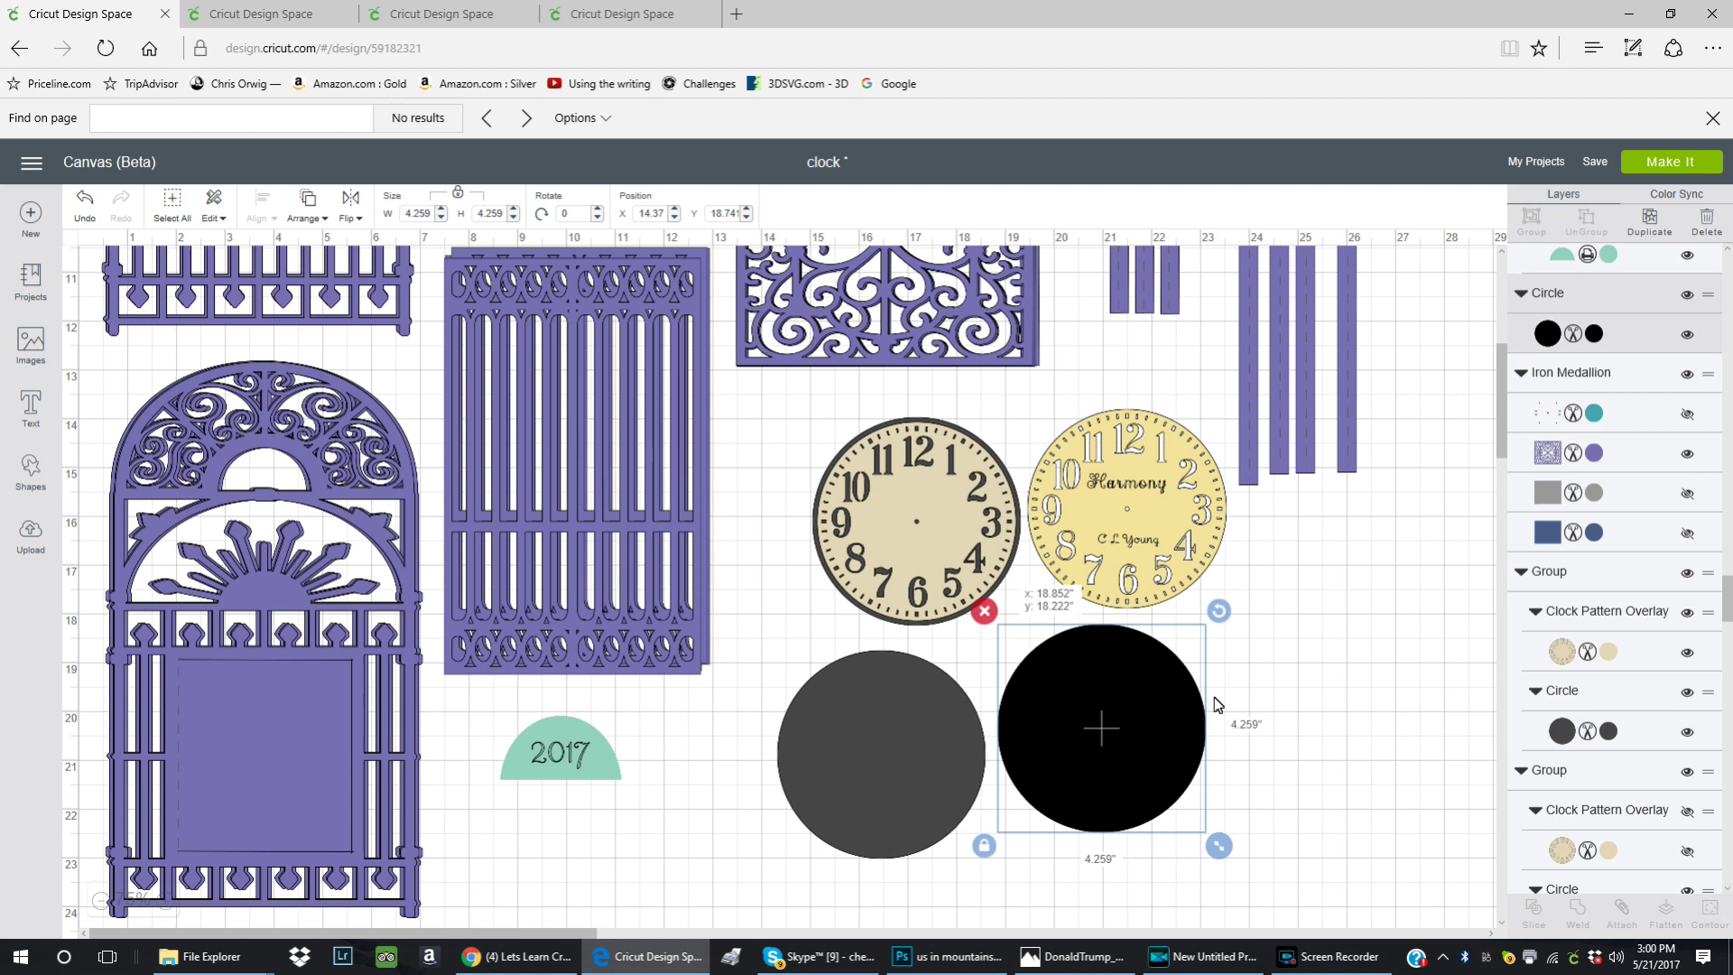
- Recolour the dark grey backing circle below the beige clock to black (#000000)
click(867, 722)
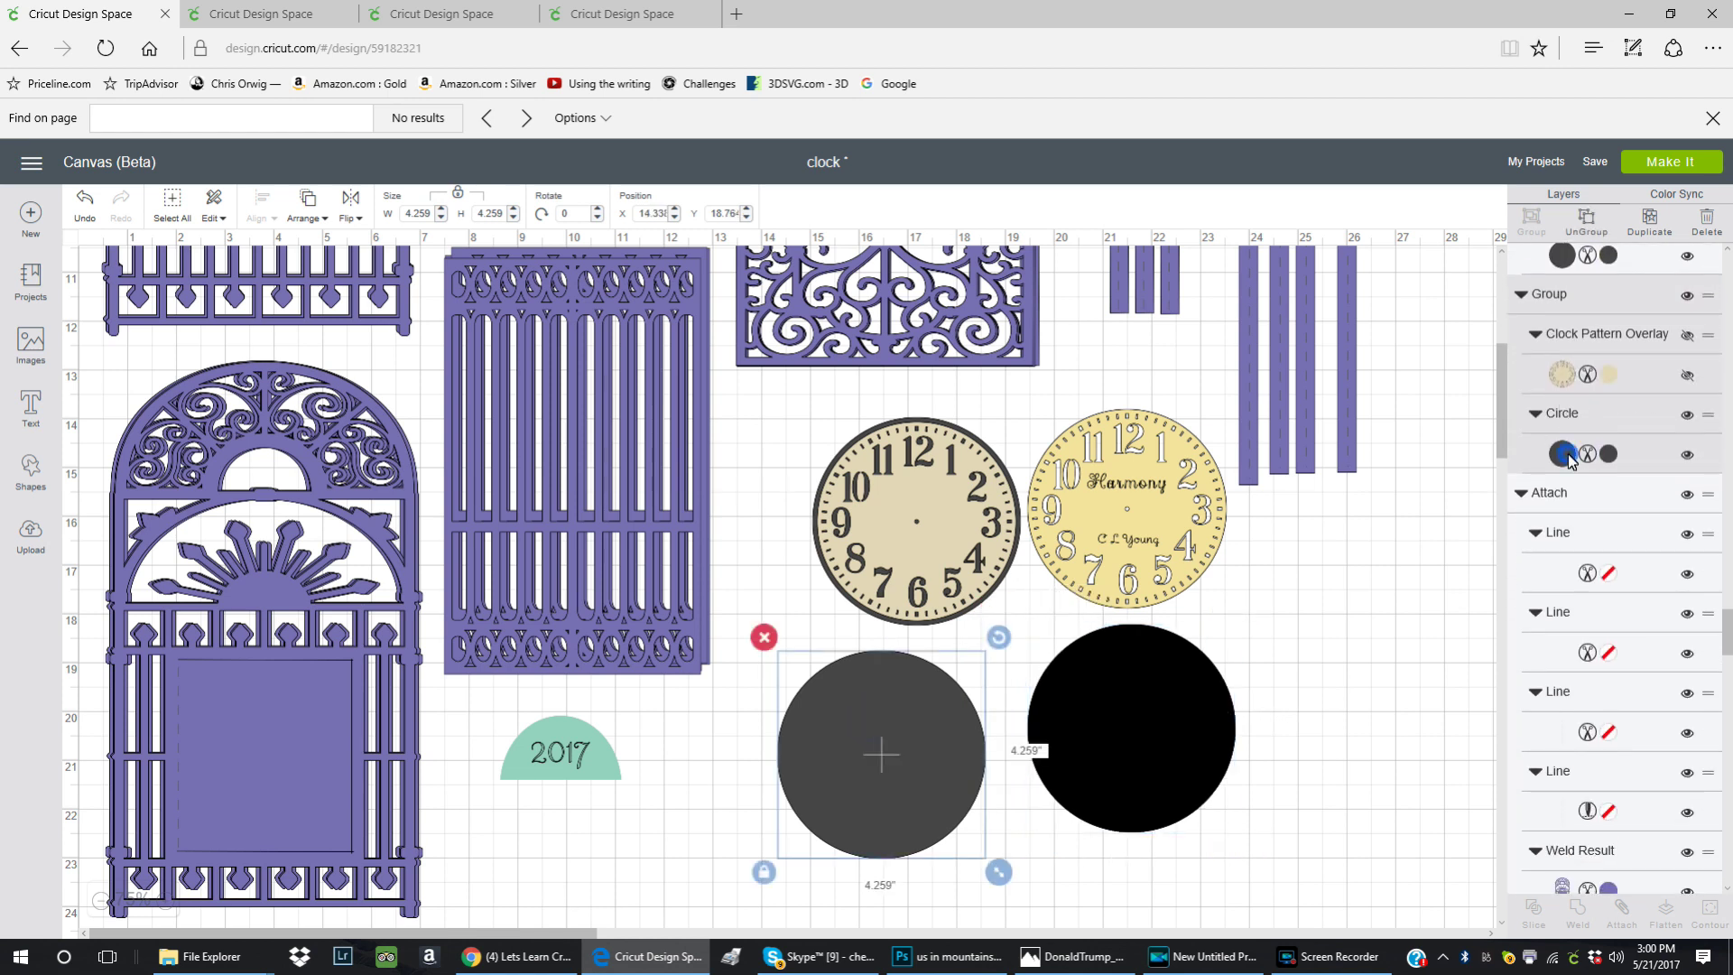
click(1563, 454)
click(1323, 337)
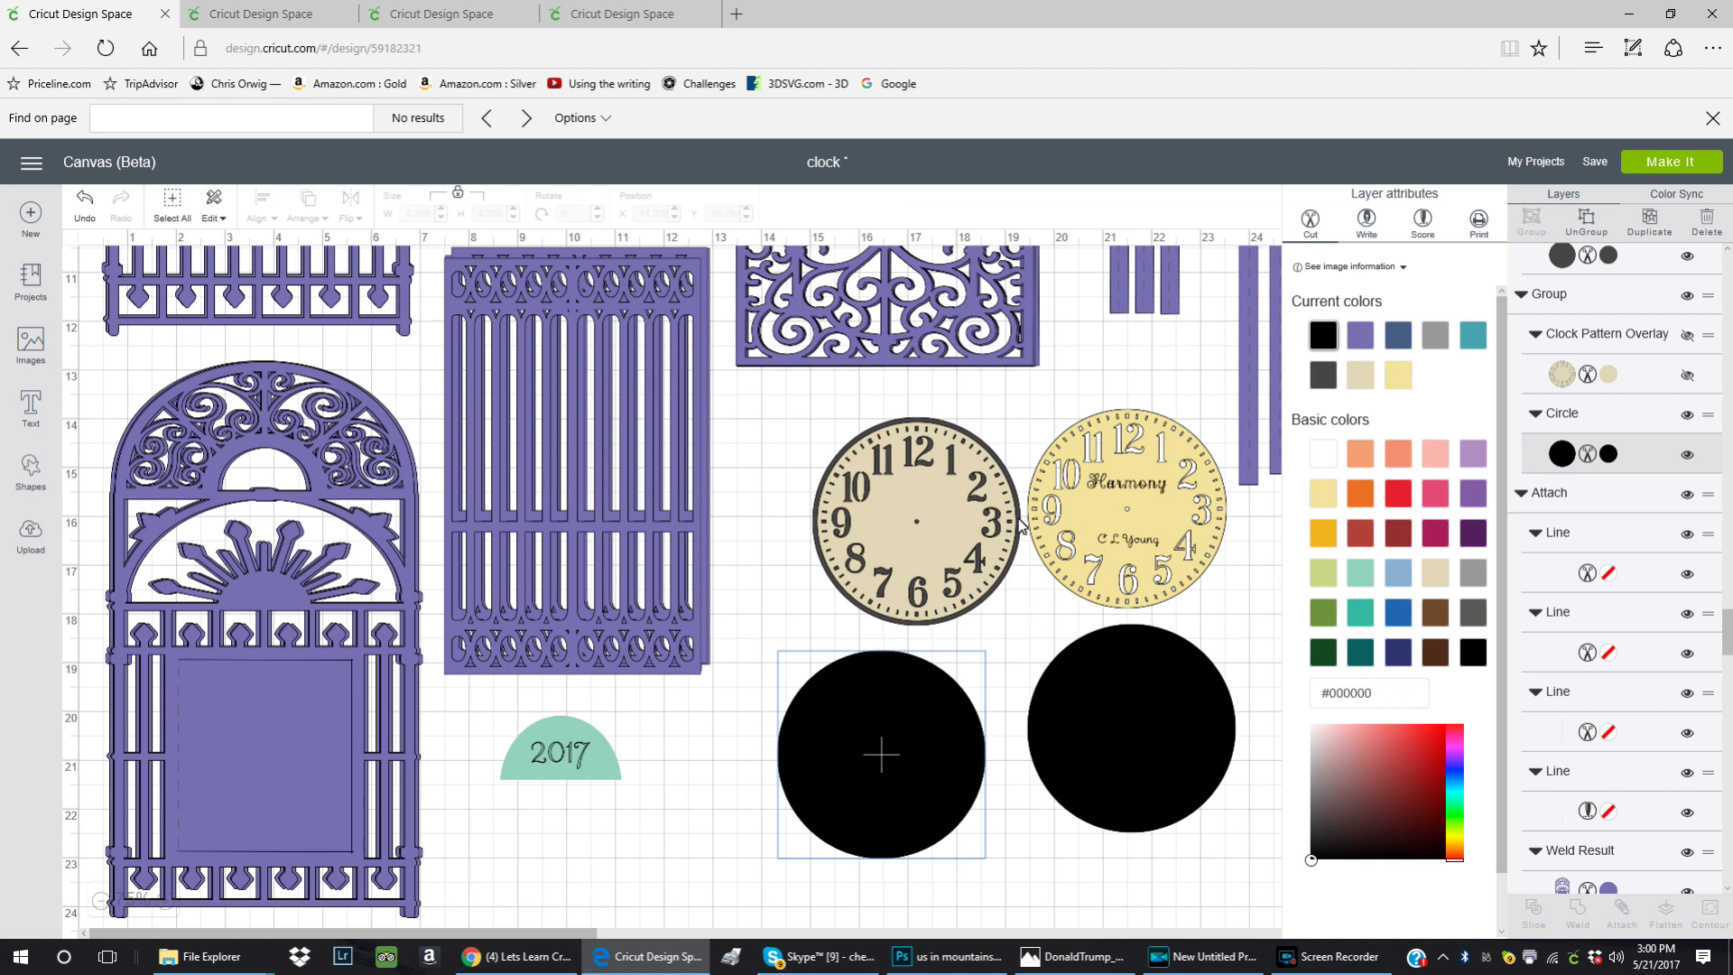
- Nudge the yellow clock face up to about X 19.43, Y 13.62
click(1056, 596)
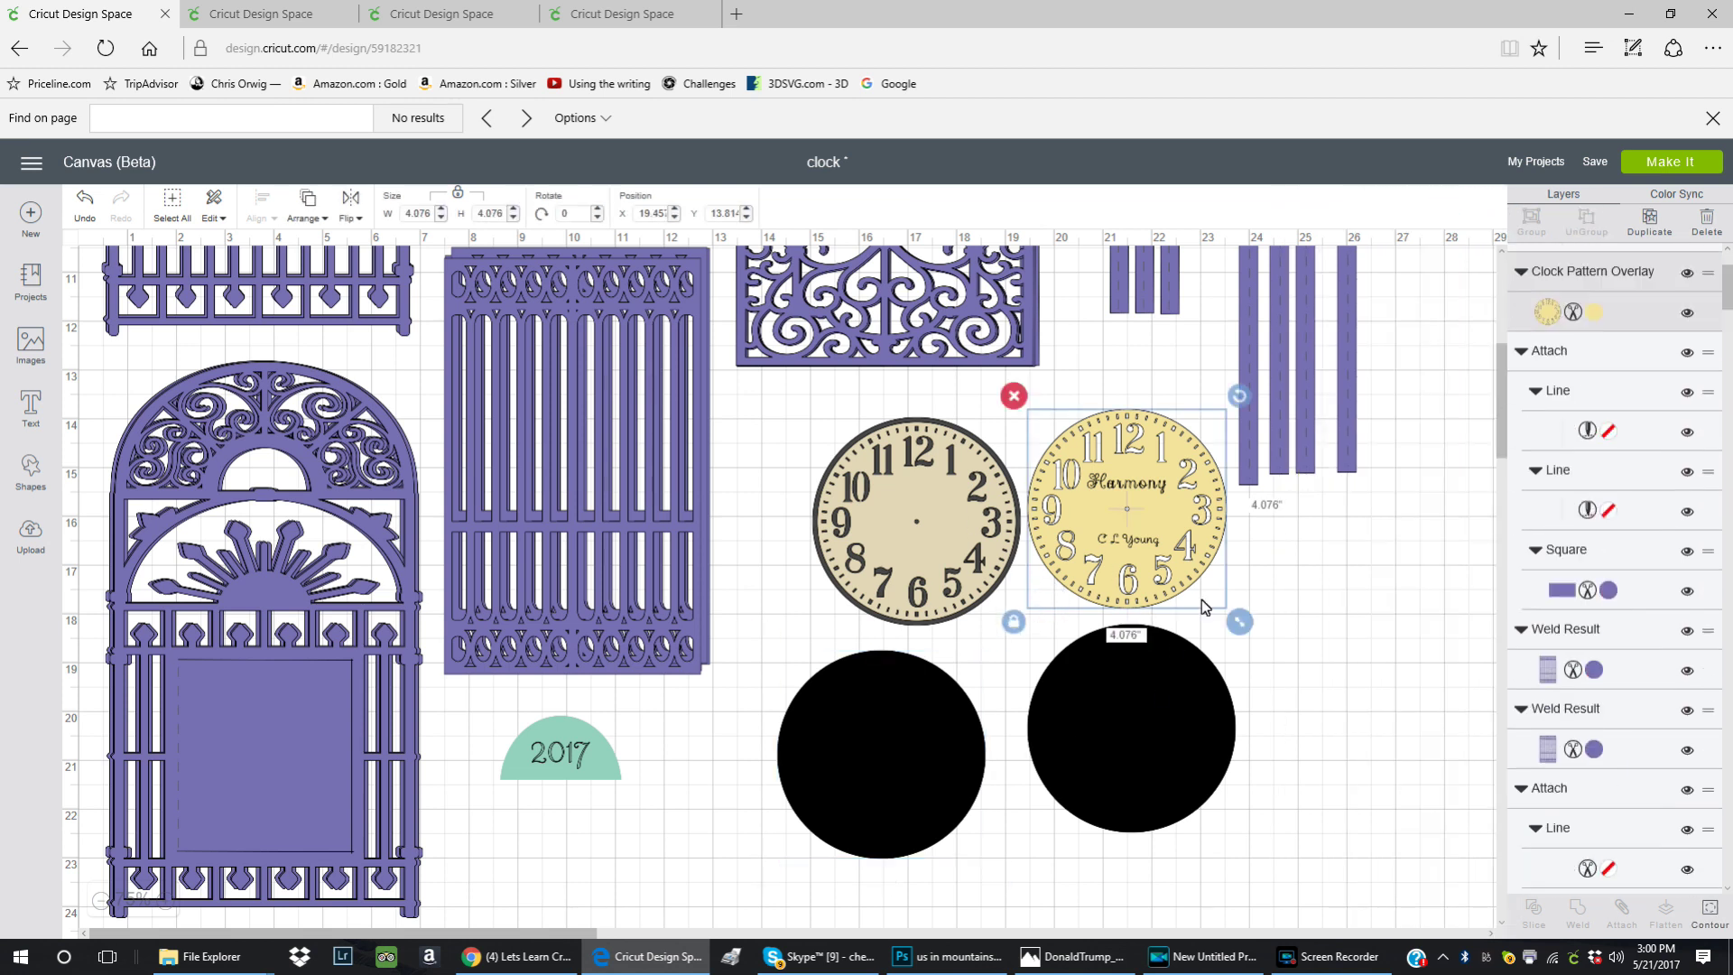
scroll(1280, 612, up, 1)
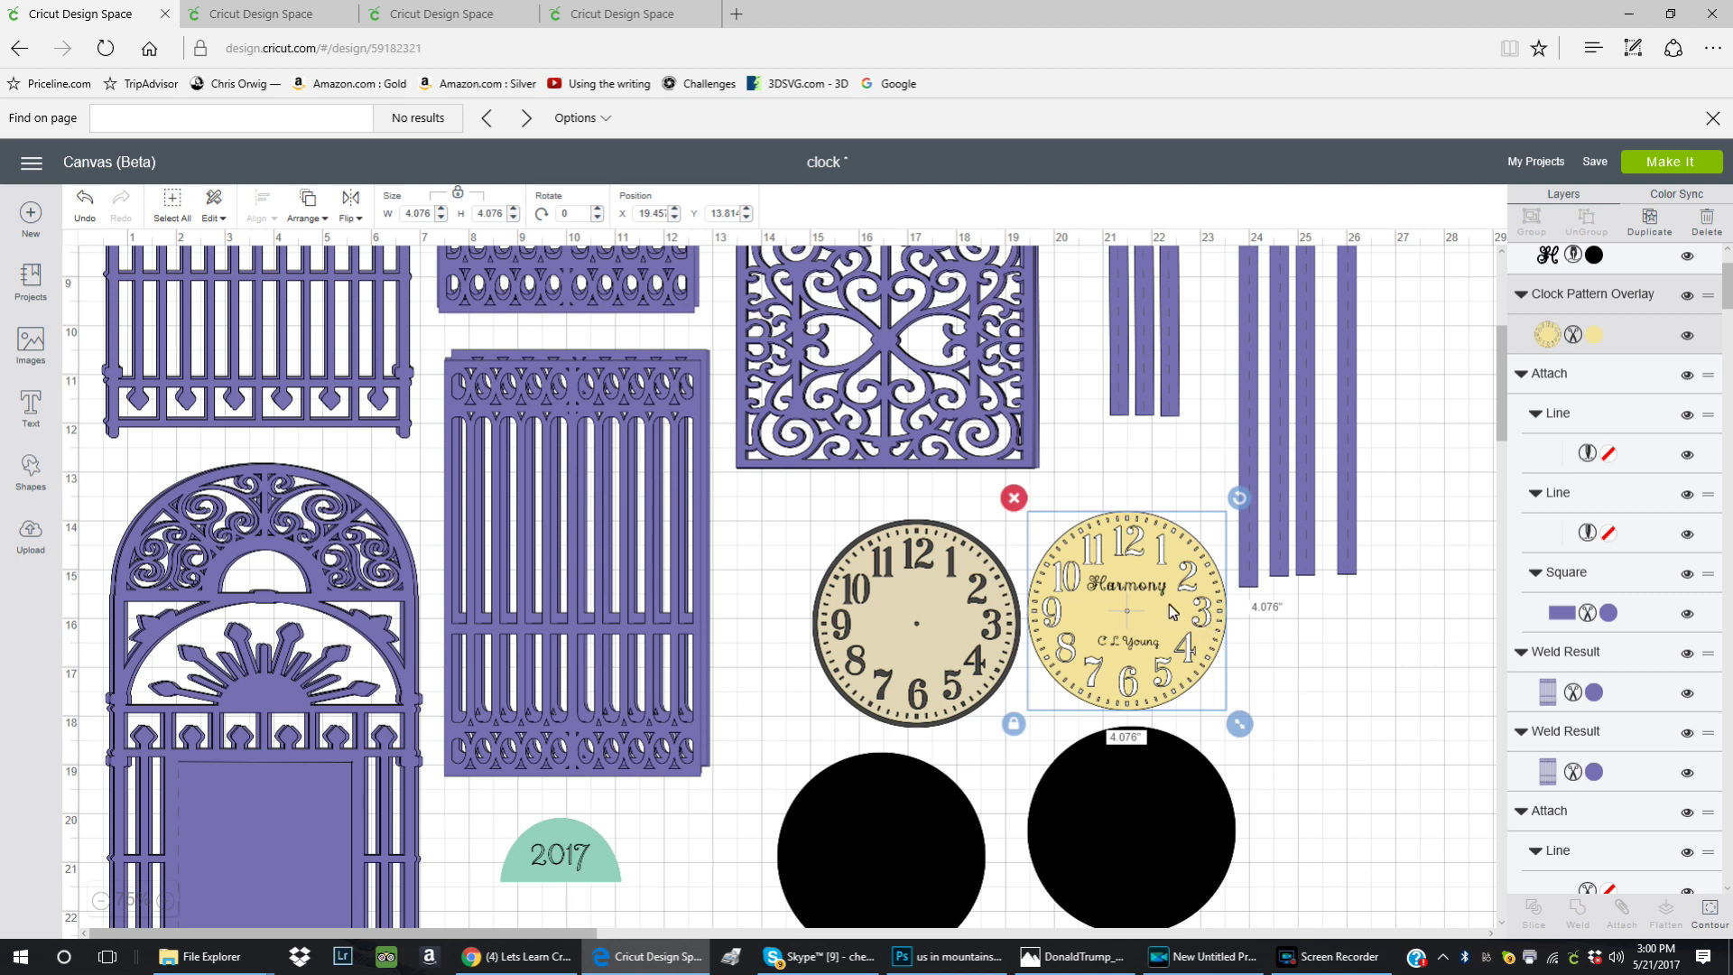
drag(1168, 604, 1169, 598)
scroll(1319, 655, down, 1)
scroll(1320, 656, up, 1)
scroll(1320, 655, up, 2)
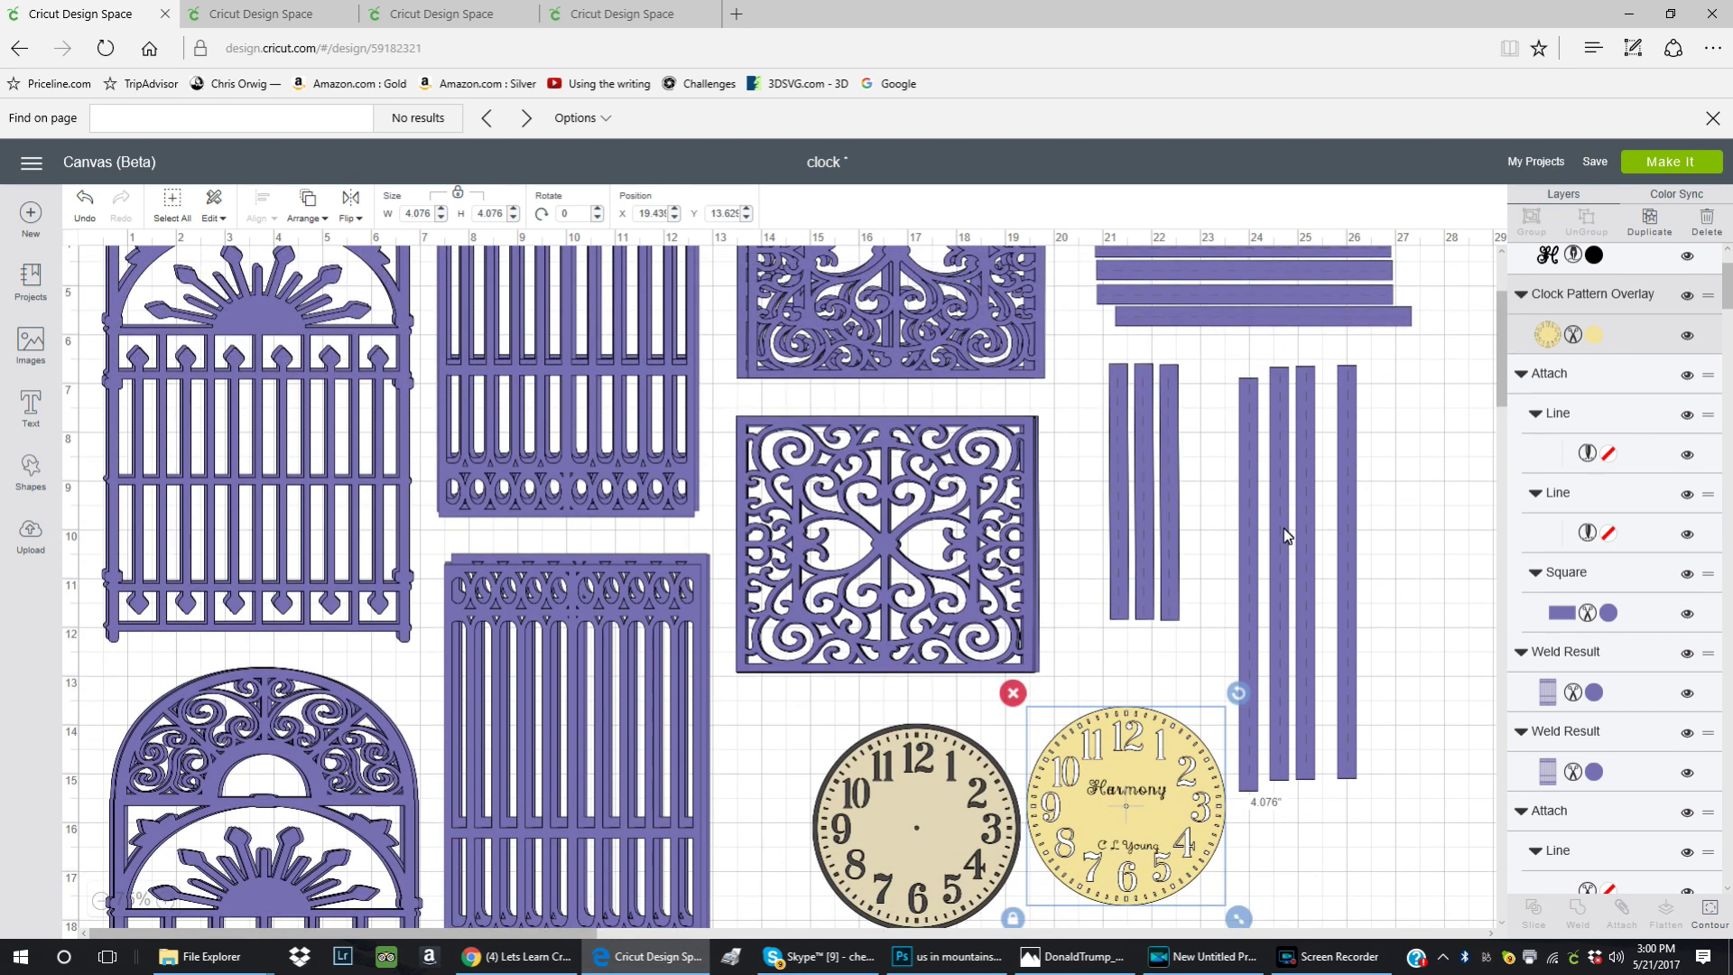
- Move the first long scored strip alongside the edge of the upper arched gate panel at X 6.616, Y 3.546
click(1248, 470)
drag(1248, 502, 1240, 491)
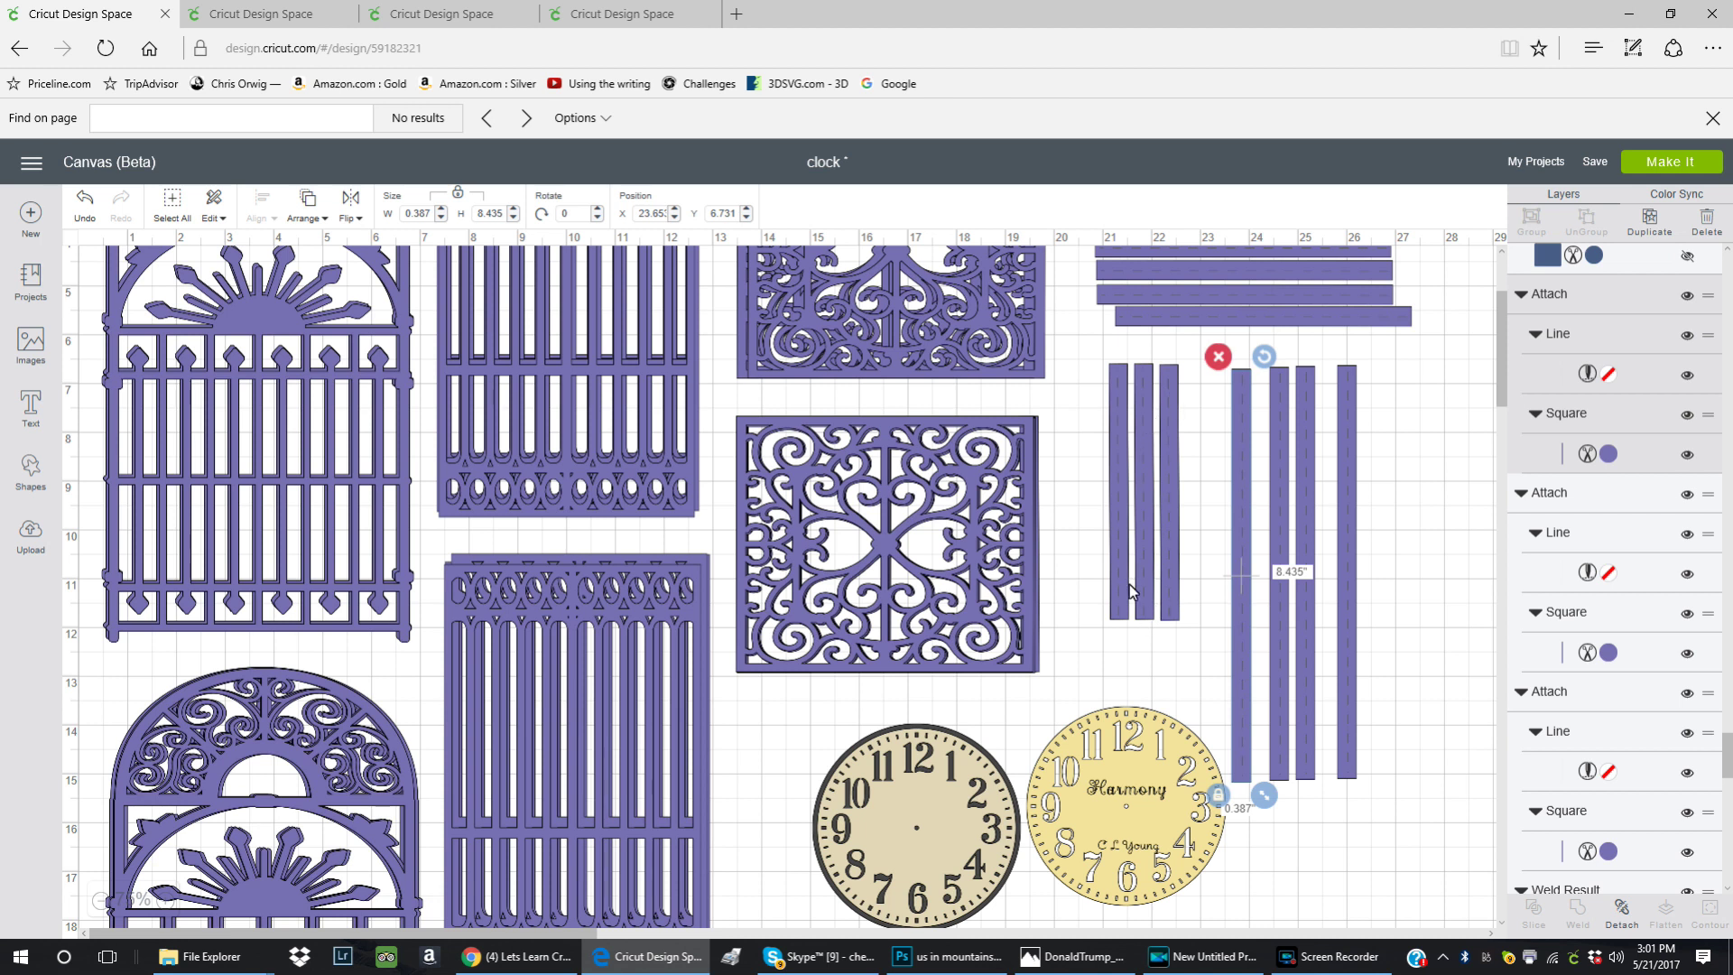
scroll(1147, 728, up, 2)
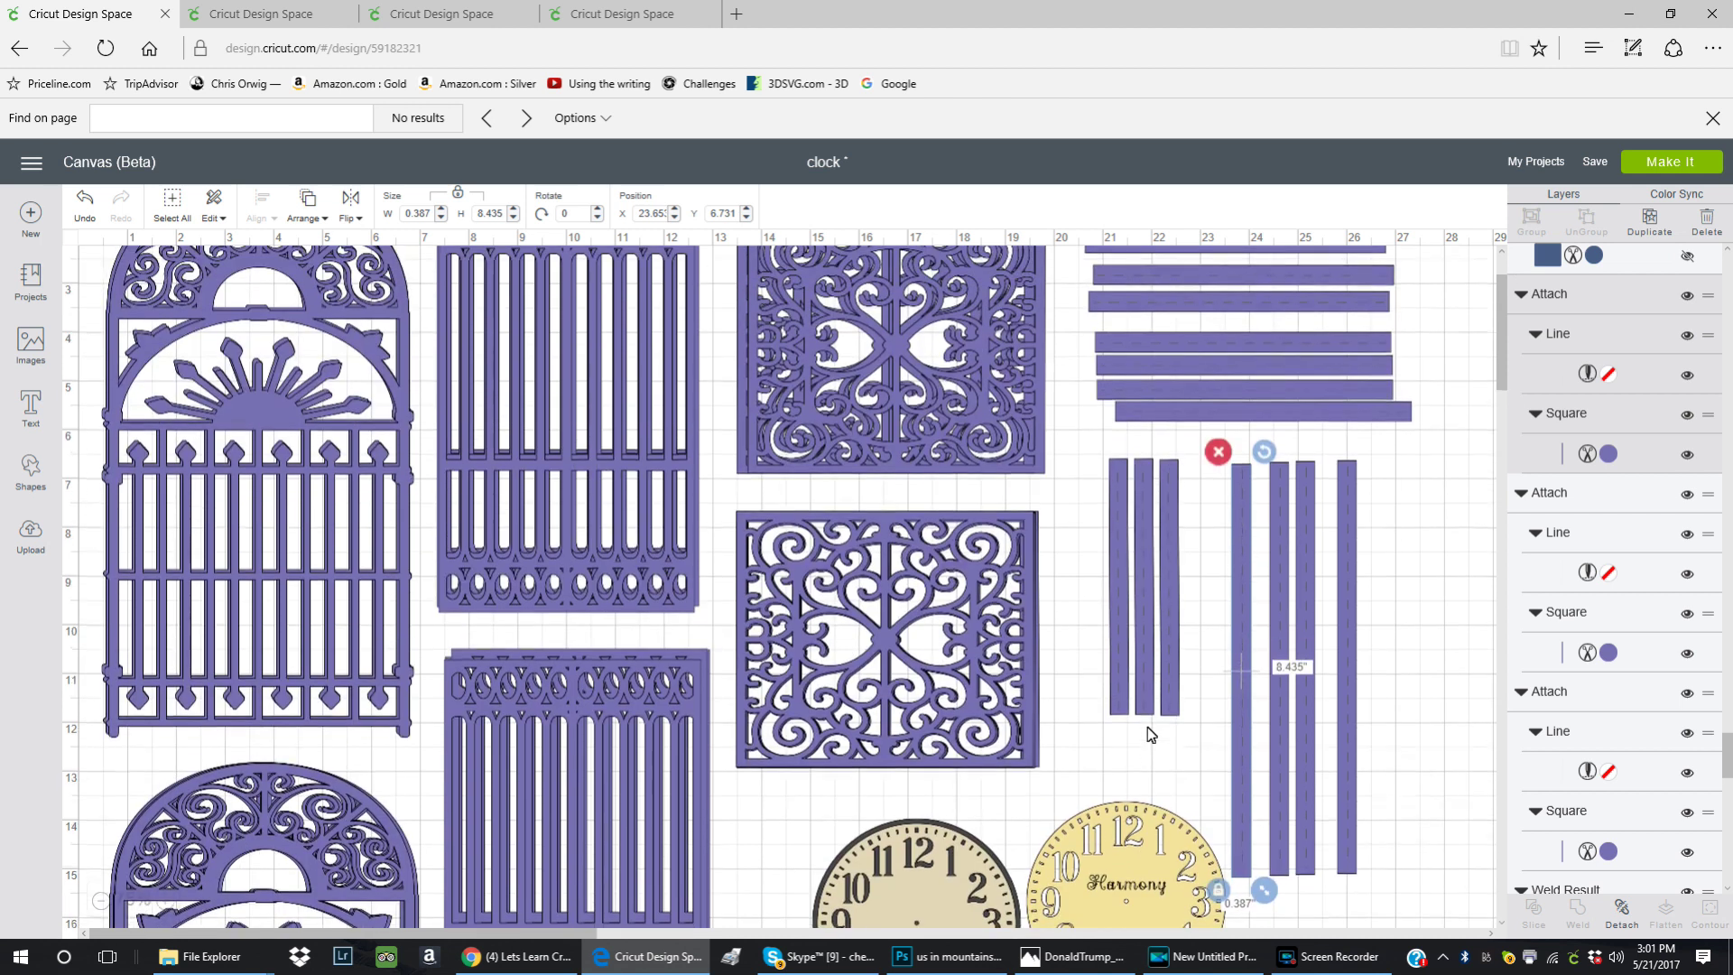
scroll(1183, 704, up, 2)
drag(1243, 668, 476, 501)
drag(411, 513, 416, 519)
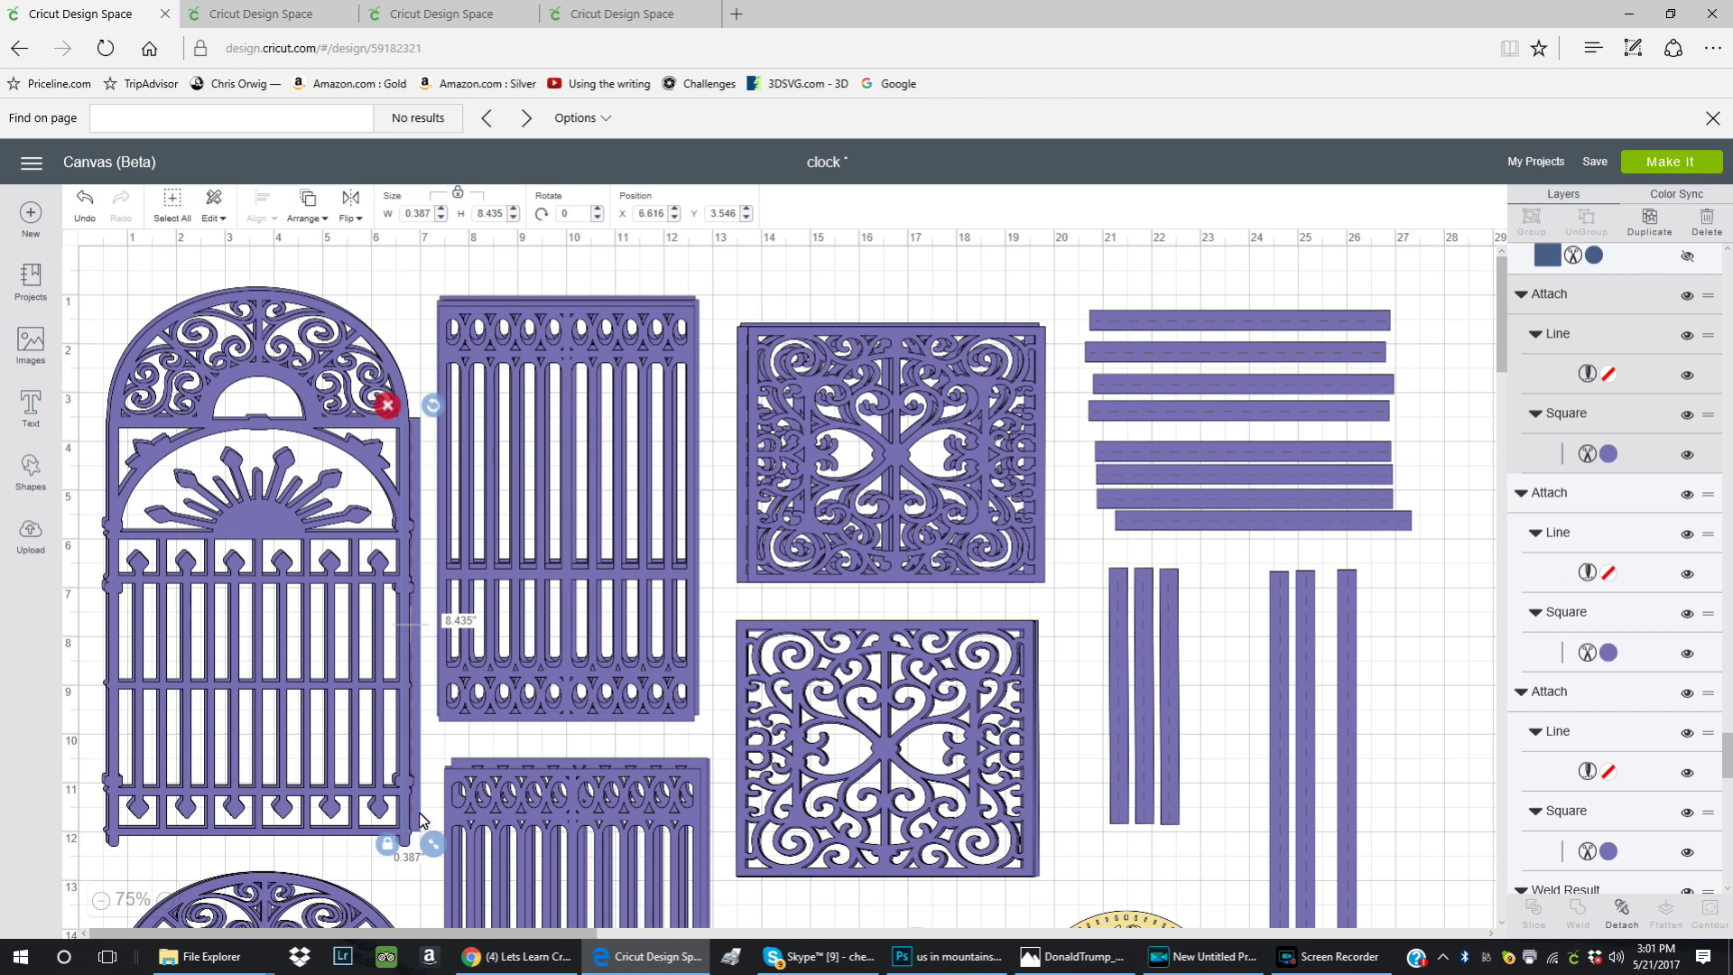
- Offset the front layer of the lower arched gate panel and nudge the upper slatted panel to X 7.472, Y 1.231
scroll(419, 819, down, 2)
drag(397, 872, 214, 967)
drag(329, 600, 318, 852)
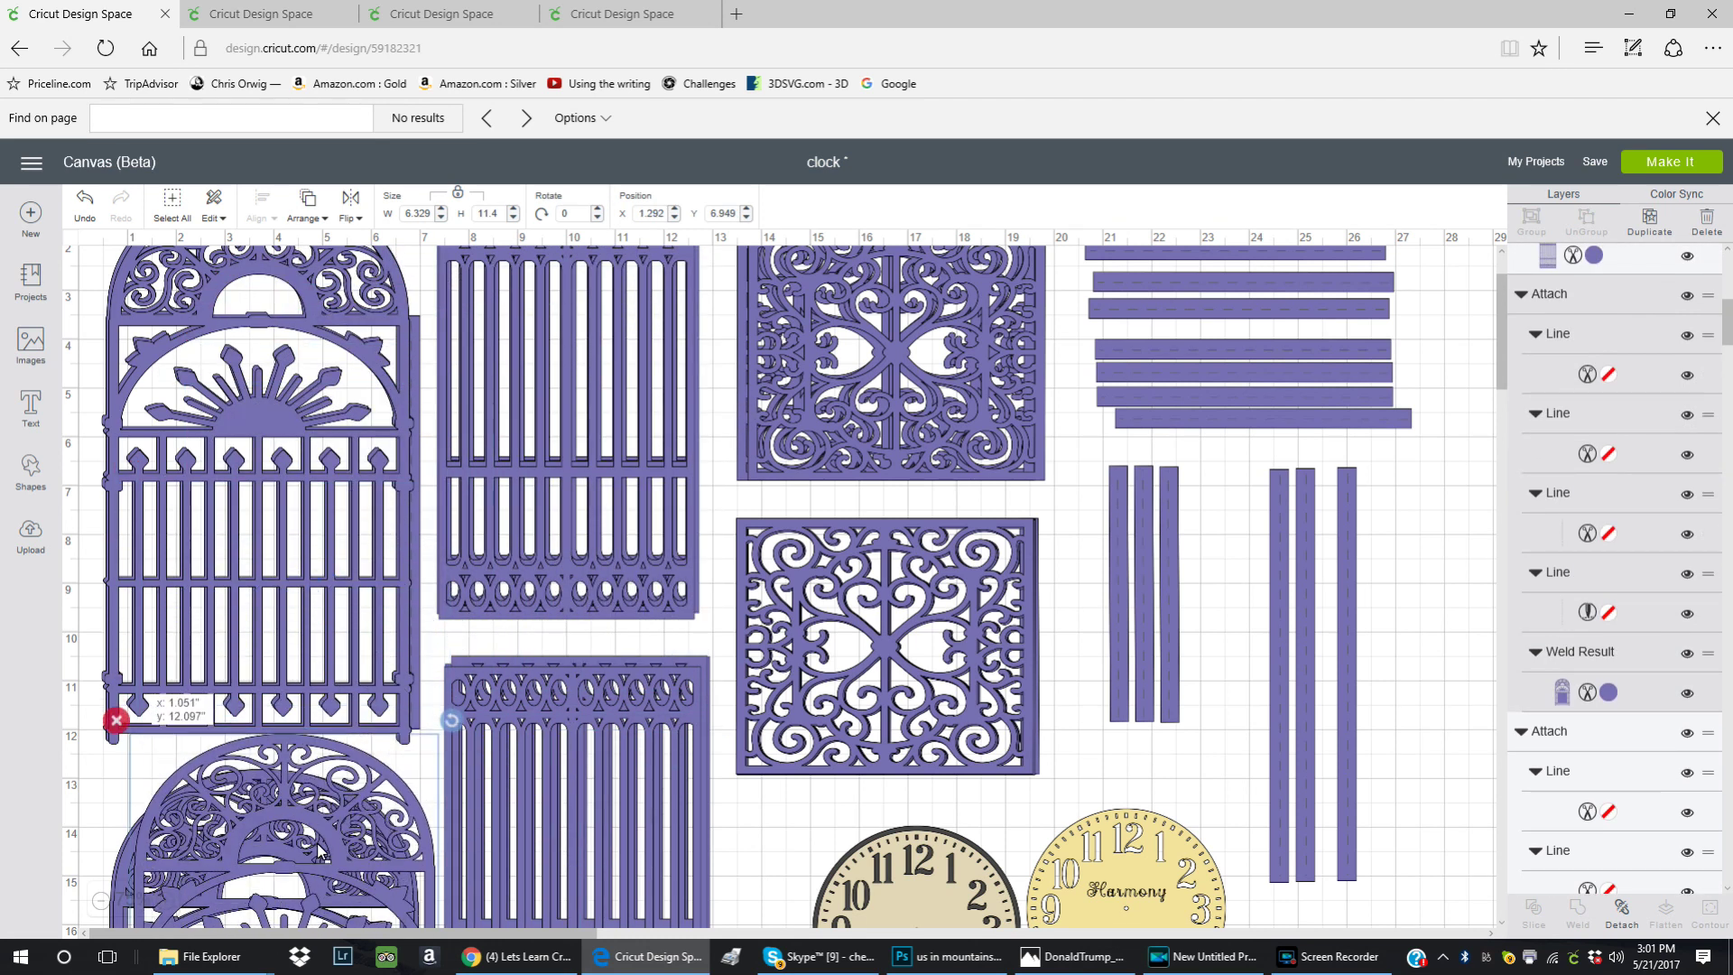
mouse_move(603, 394)
mouse_down()
mouse_move(582, 513)
mouse_move(609, 399)
mouse_up()
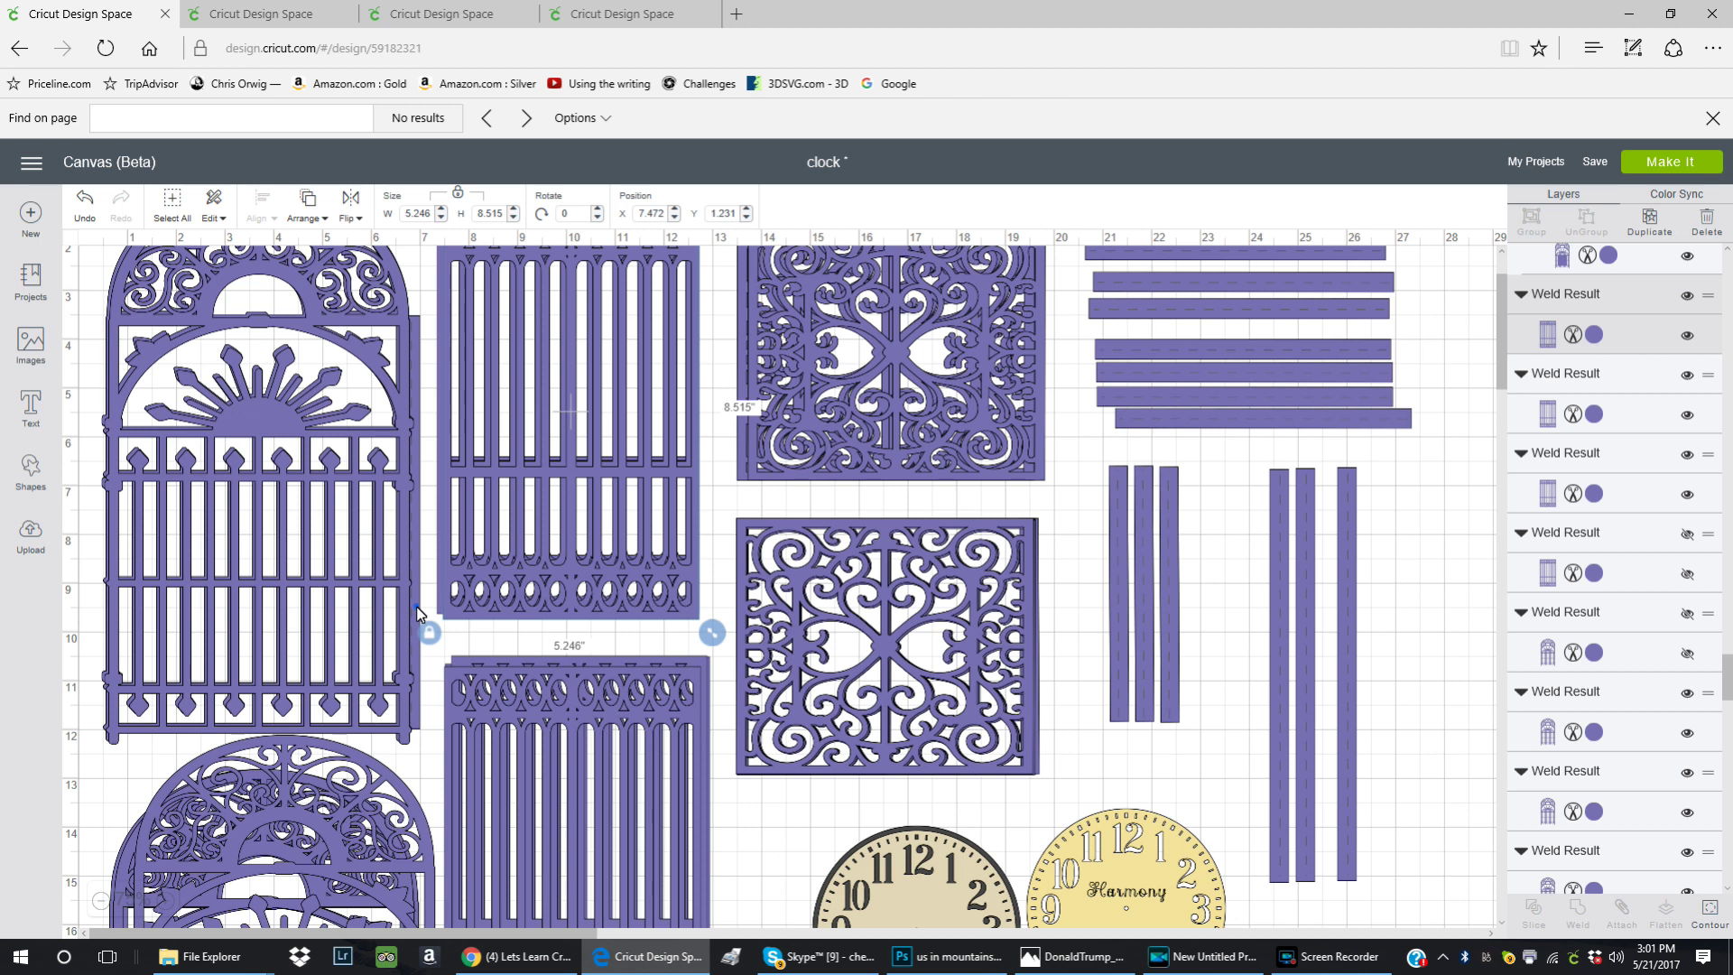
- Move the long scored strip away from the upper slatted panel to the end of the long vertical strips at about X 26.96, Y 6.713
click(431, 613)
drag(434, 623, 1413, 769)
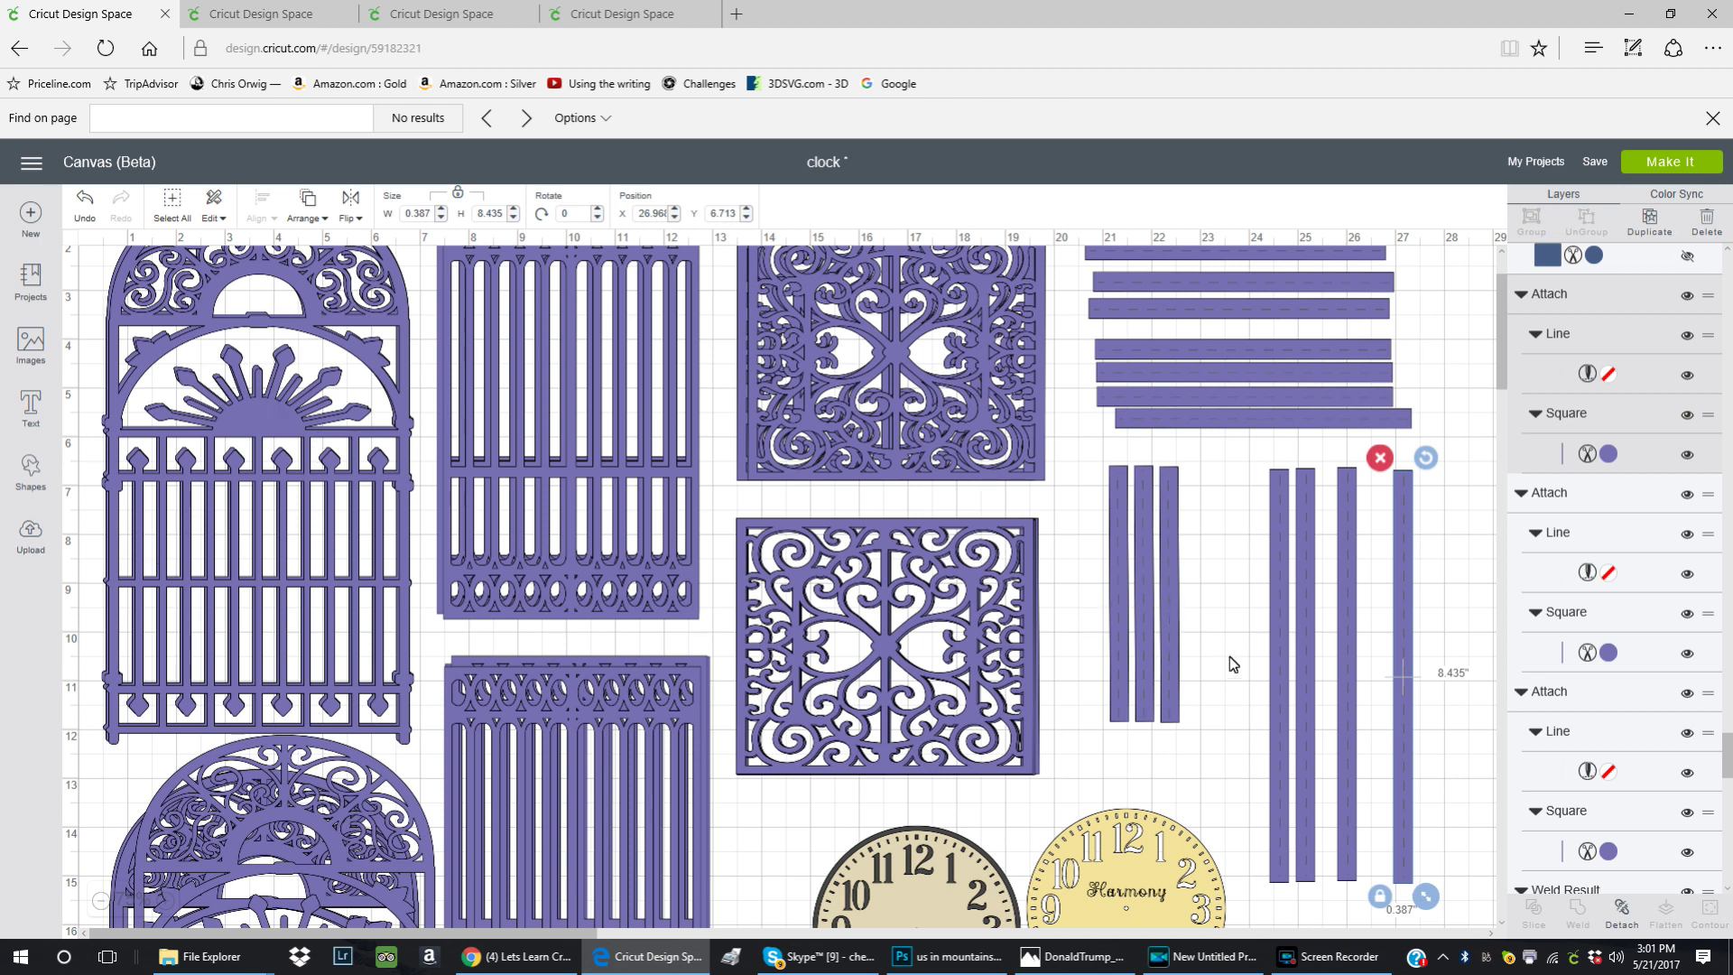
- Place the mint 2017 half-circle over the semicircular opening of the upper arched gate at about X 2.376, Y 2.241
scroll(1235, 627, down, 3)
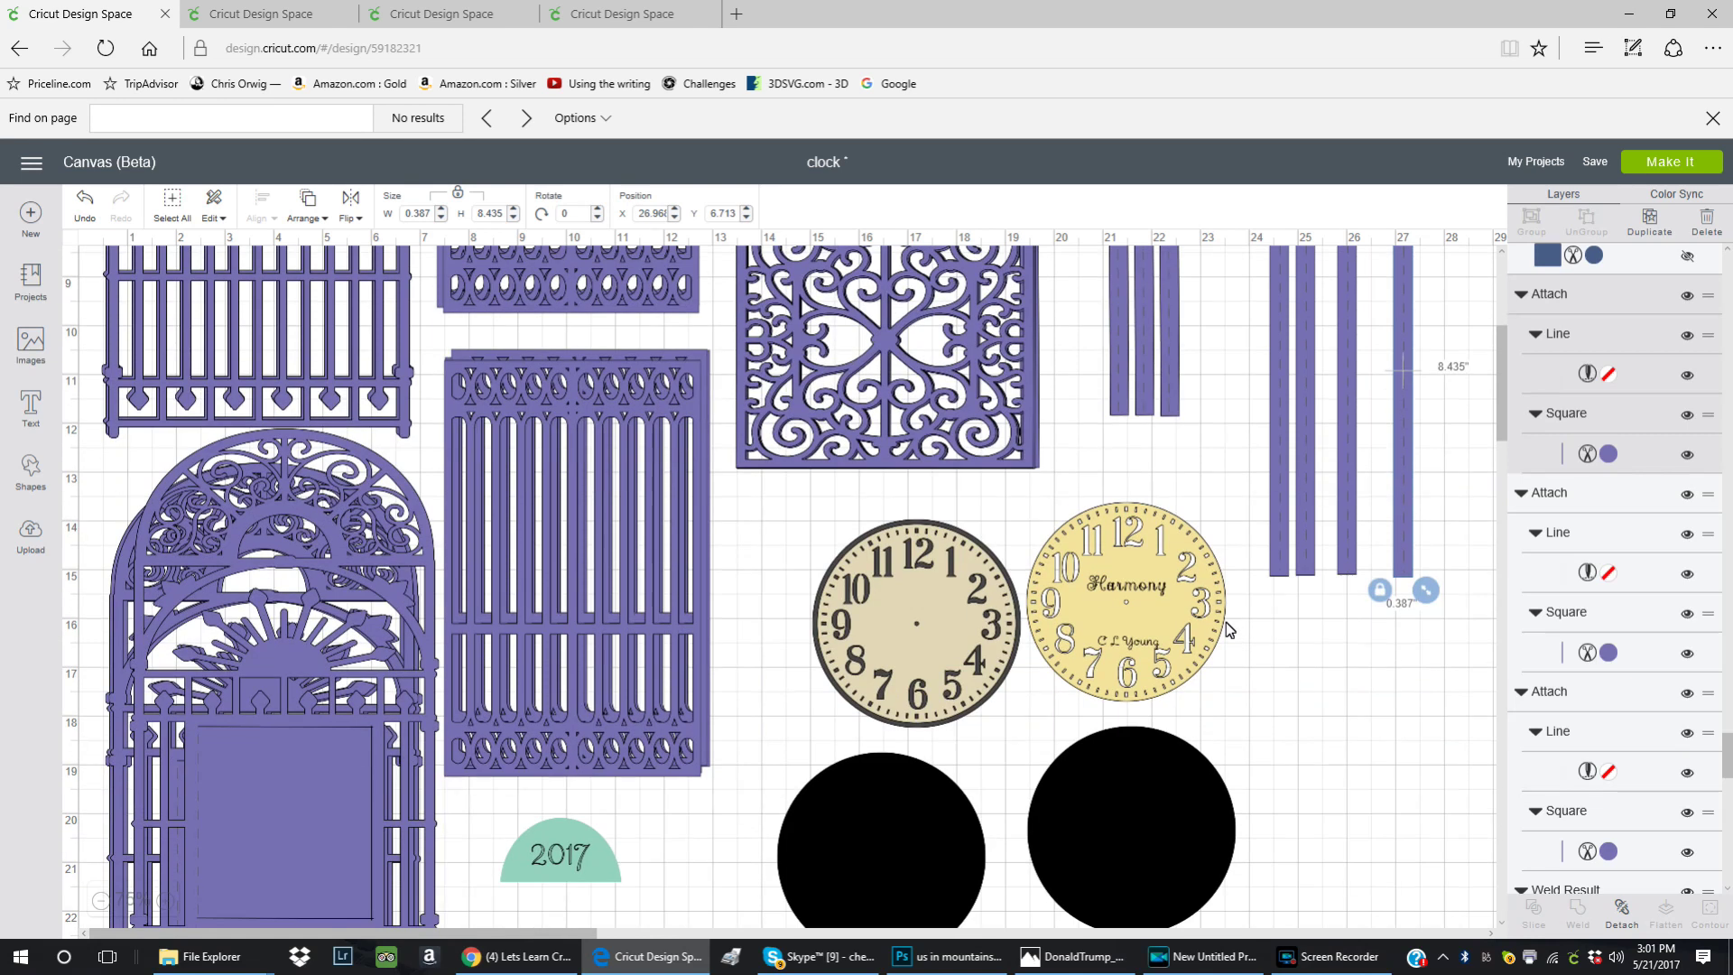
scroll(668, 785, down, 1)
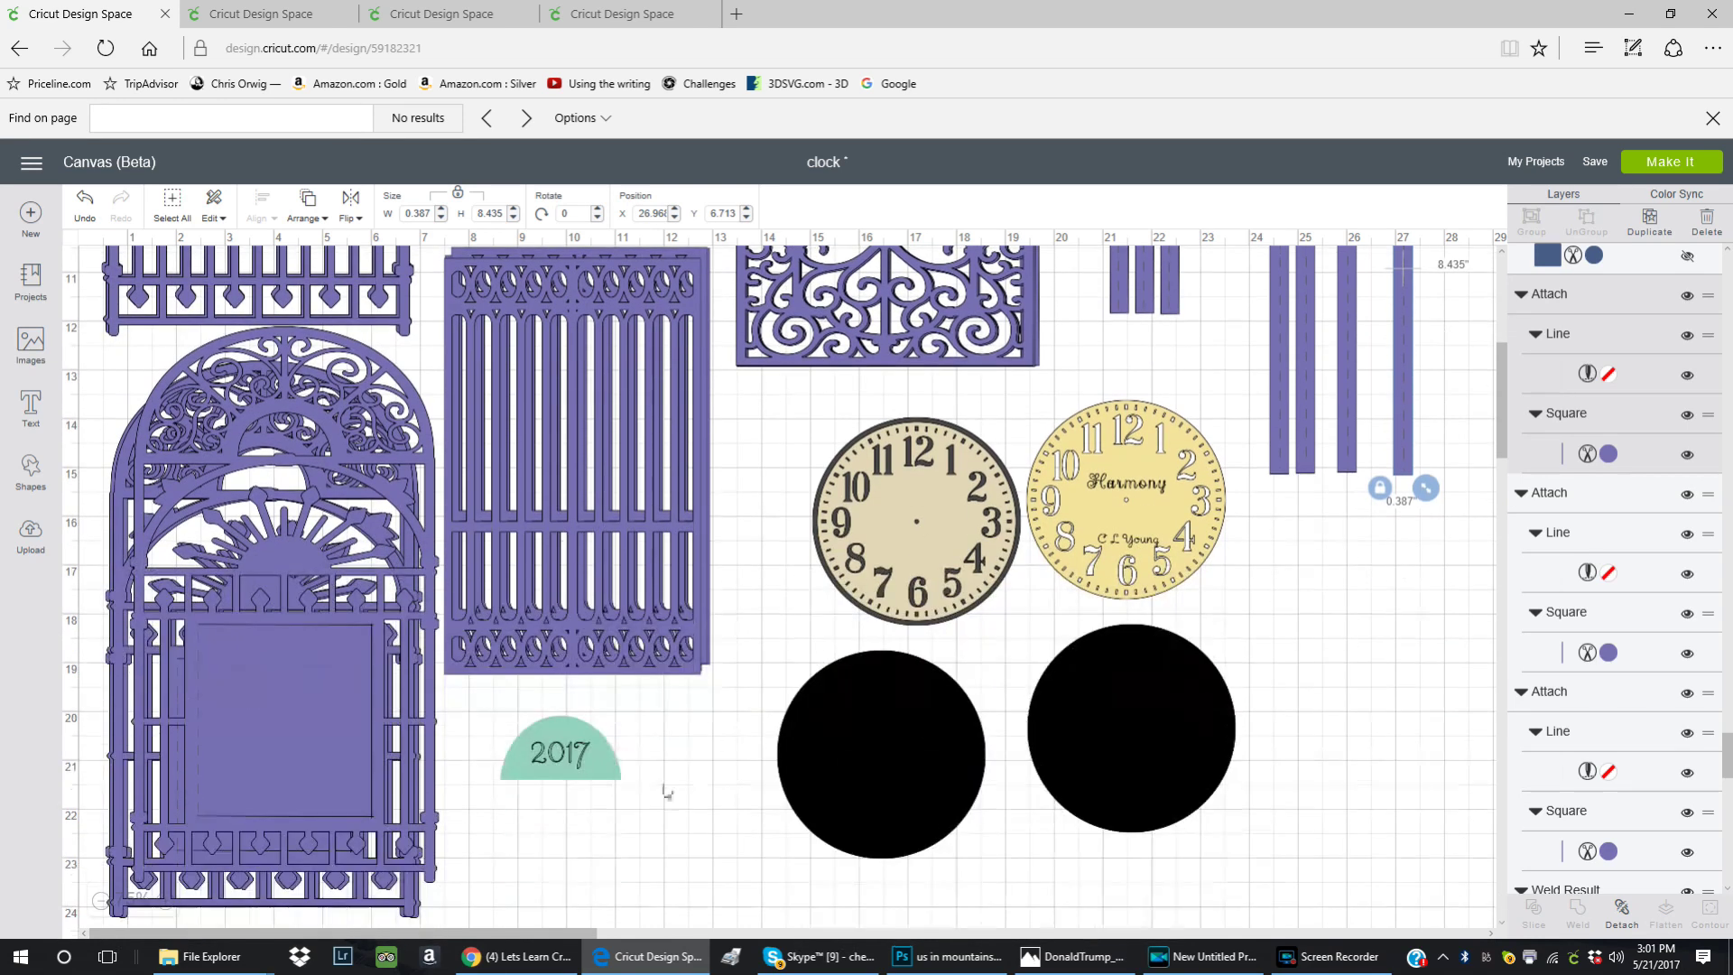
click(575, 774)
drag(575, 775, 397, 704)
drag(438, 632, 395, 428)
scroll(394, 713, up, 3)
drag(385, 713, 288, 403)
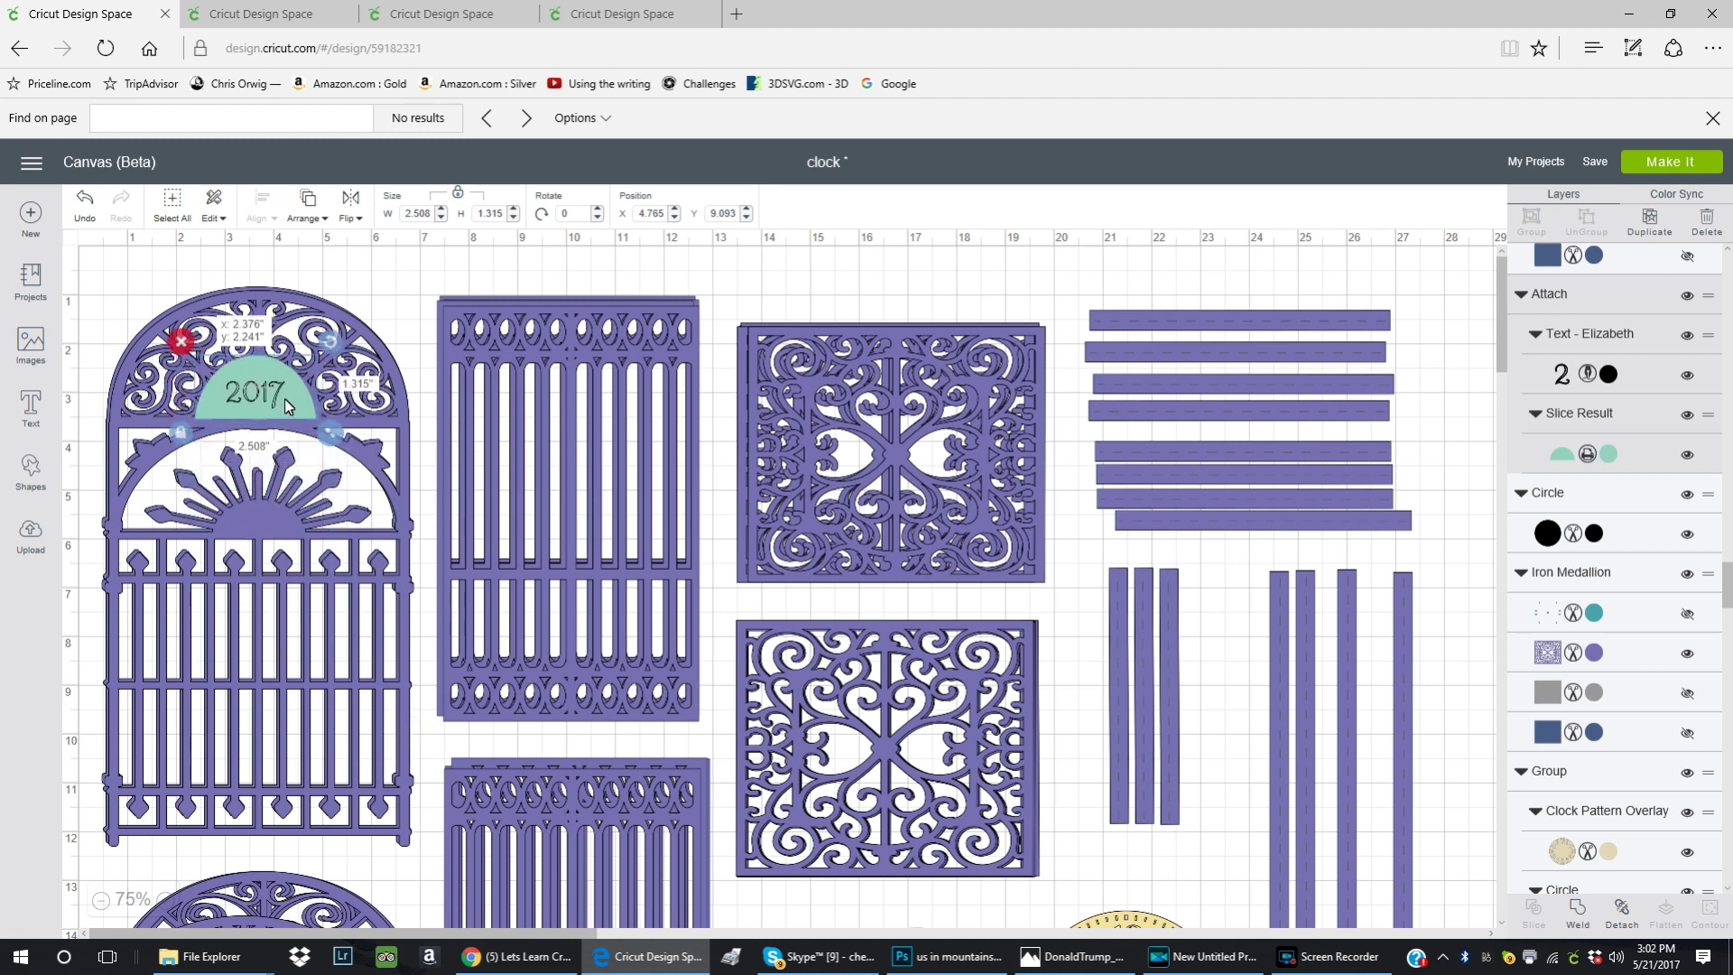
- Move the 2017 half-circle off the arched gate to just beneath the short vertical strips at about X 21.28, Y 11.94
drag(284, 398, 480, 478)
drag(698, 600, 1211, 875)
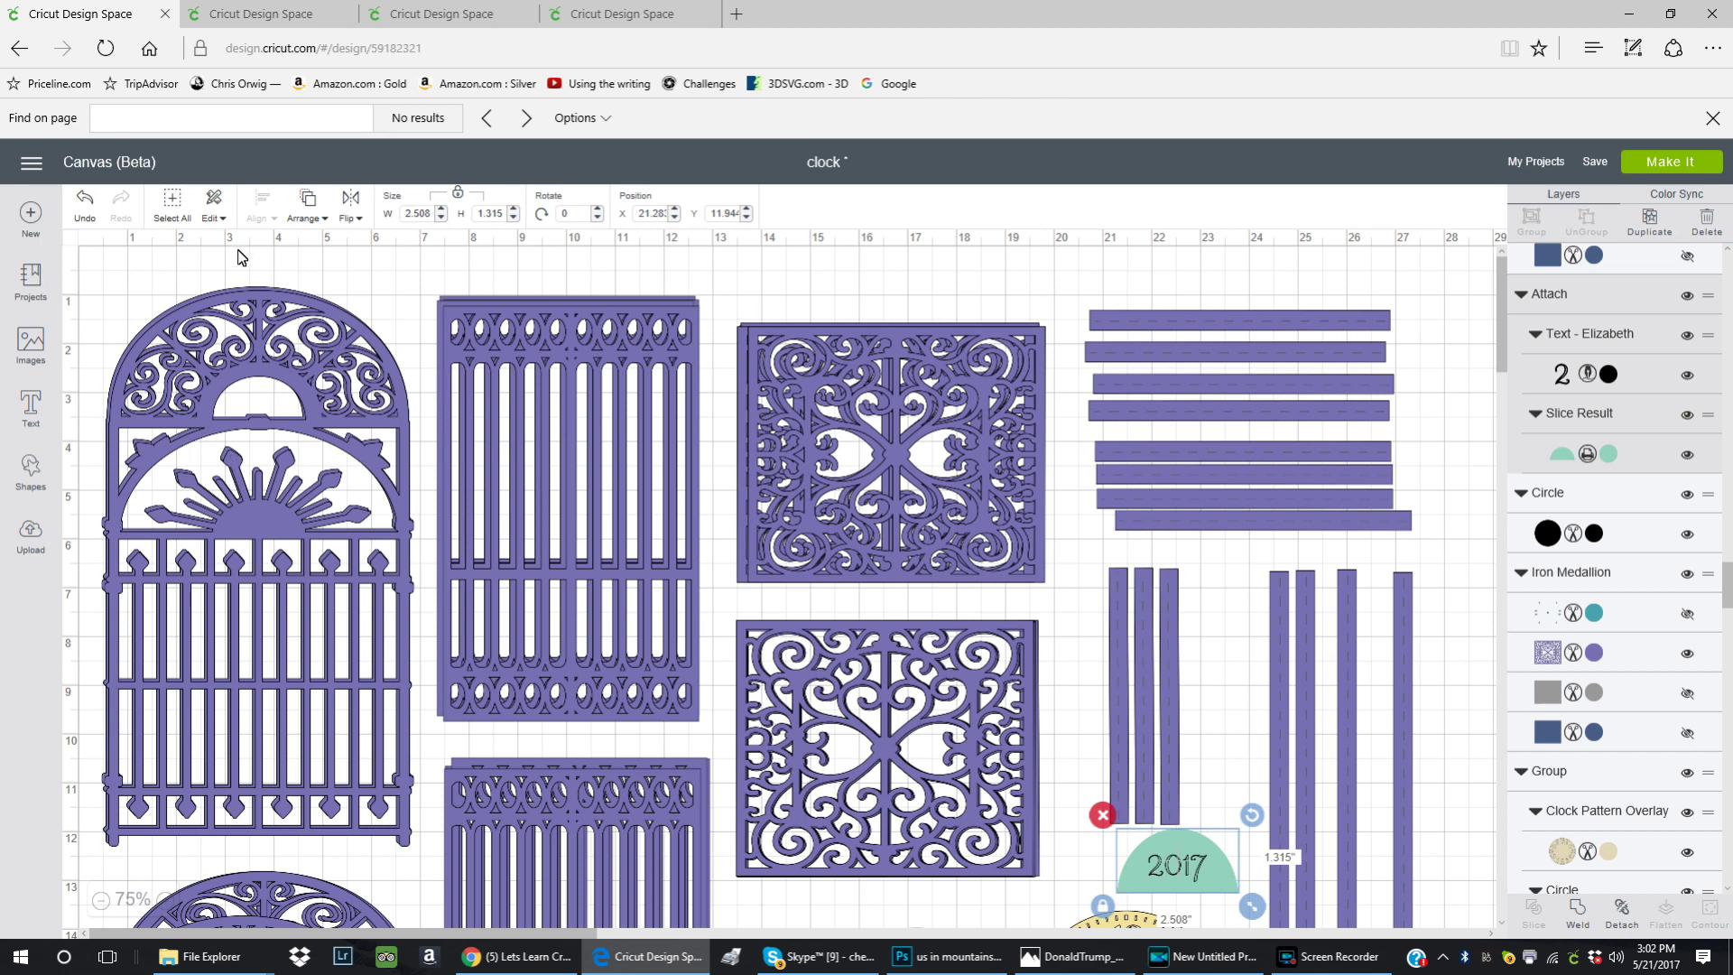
- Switch to the "clock - 3 padlock, key, latches and feet" project and layer a light teal fleur-de-lis over a dark teal one near X 8.728, Y 1.819
click(290, 19)
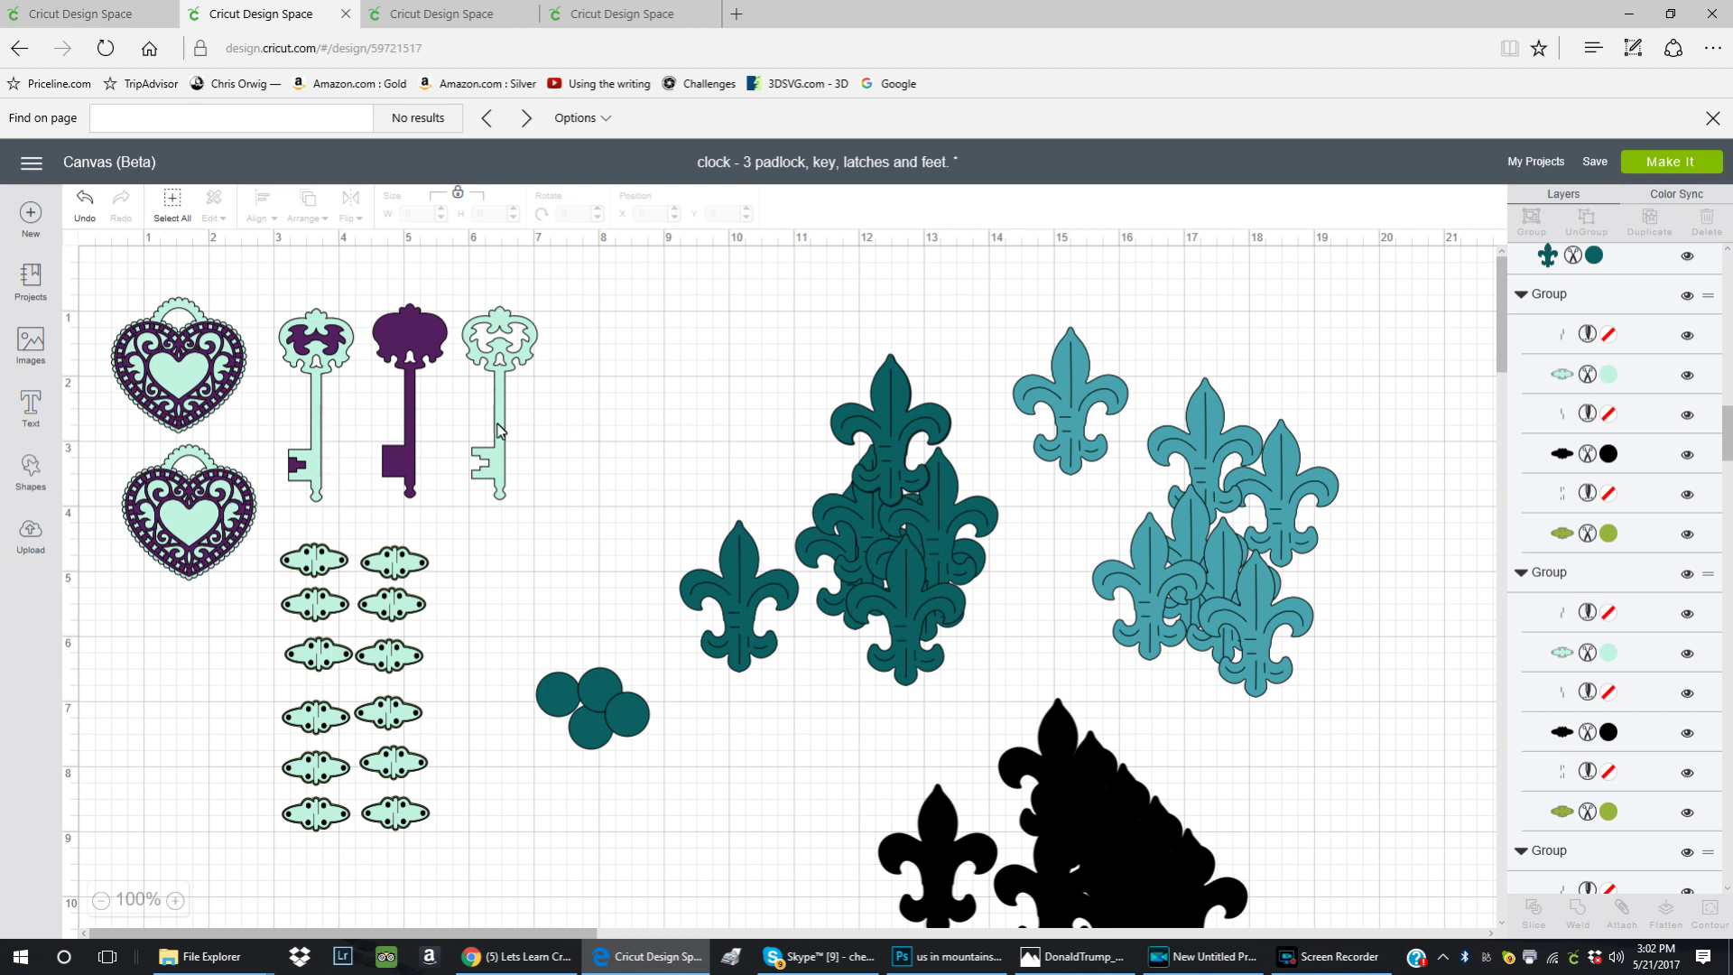
drag(746, 627, 712, 470)
drag(1049, 421, 693, 456)
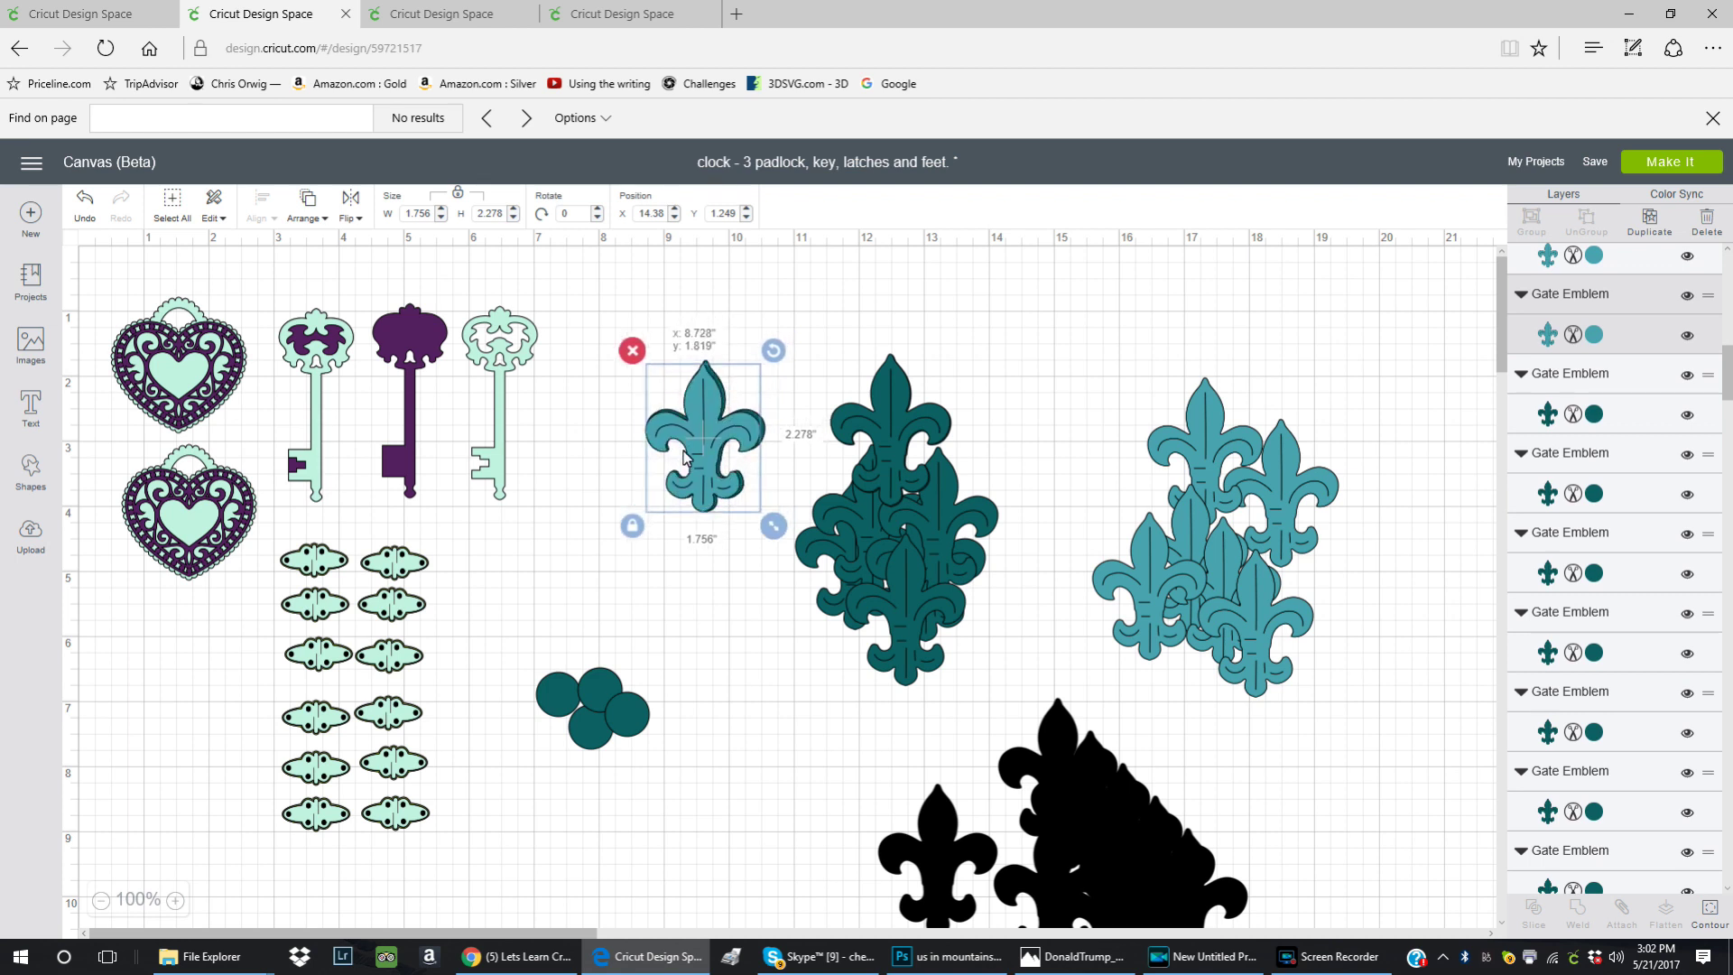
- Move the separate black fleur-de-lis beside the layered teal pair at X 7.577, Y 3.426 and deselect it
drag(952, 826, 697, 449)
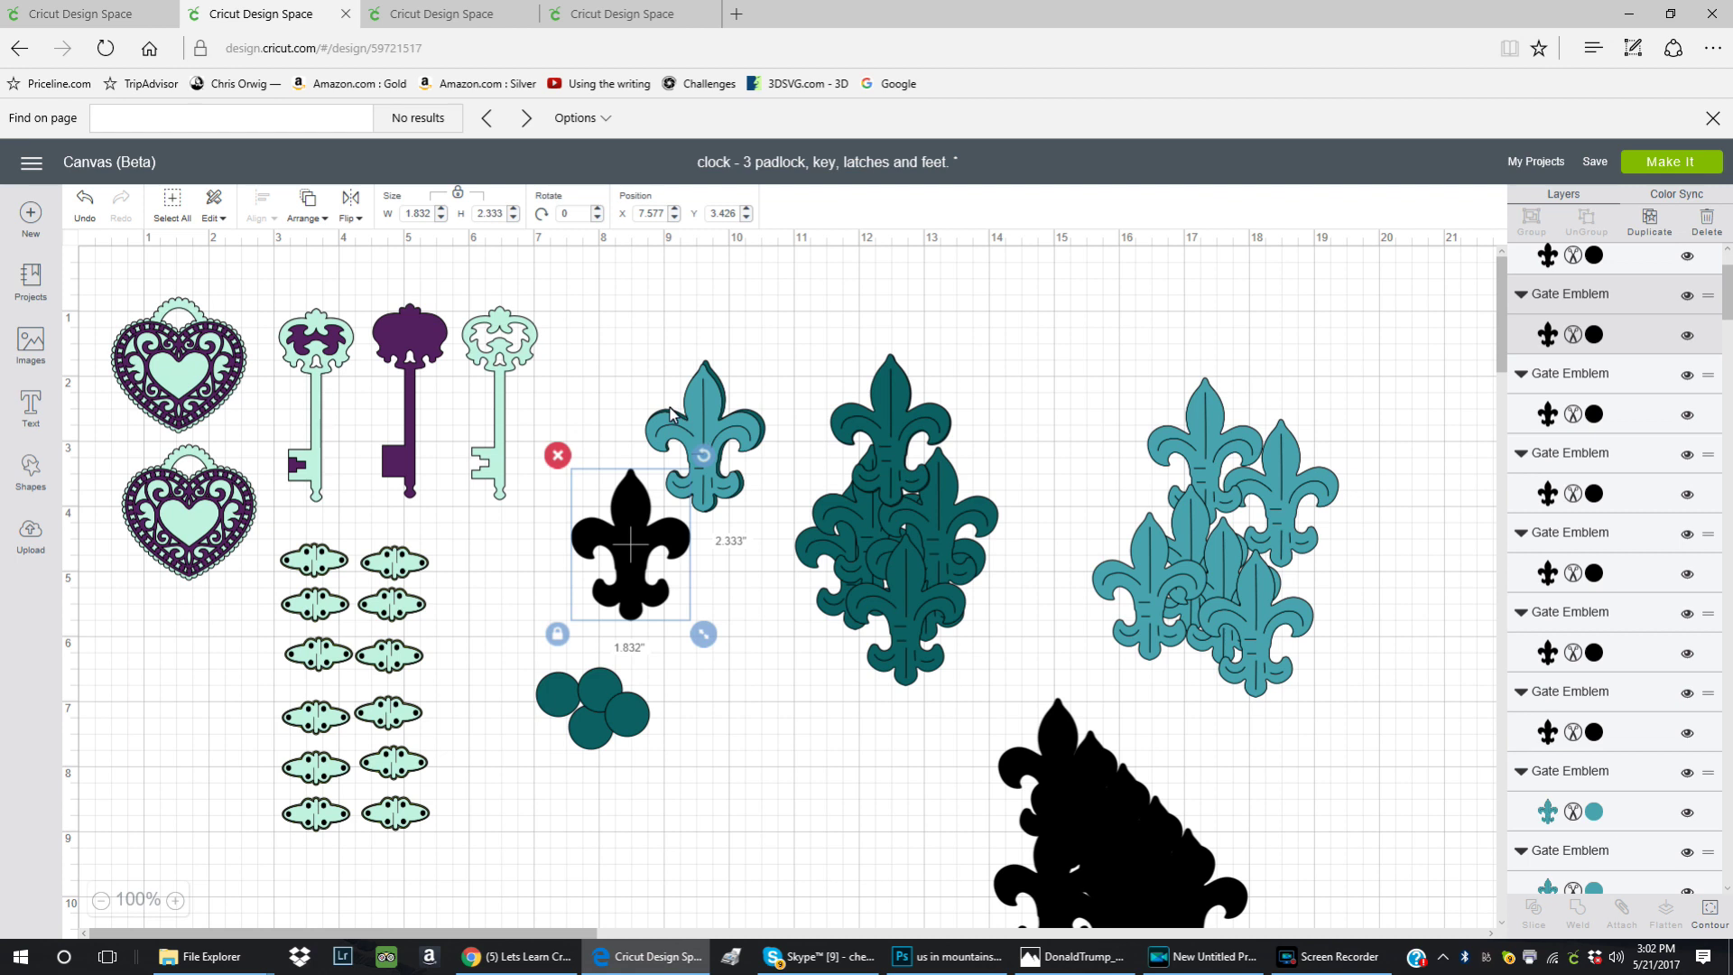
click(633, 446)
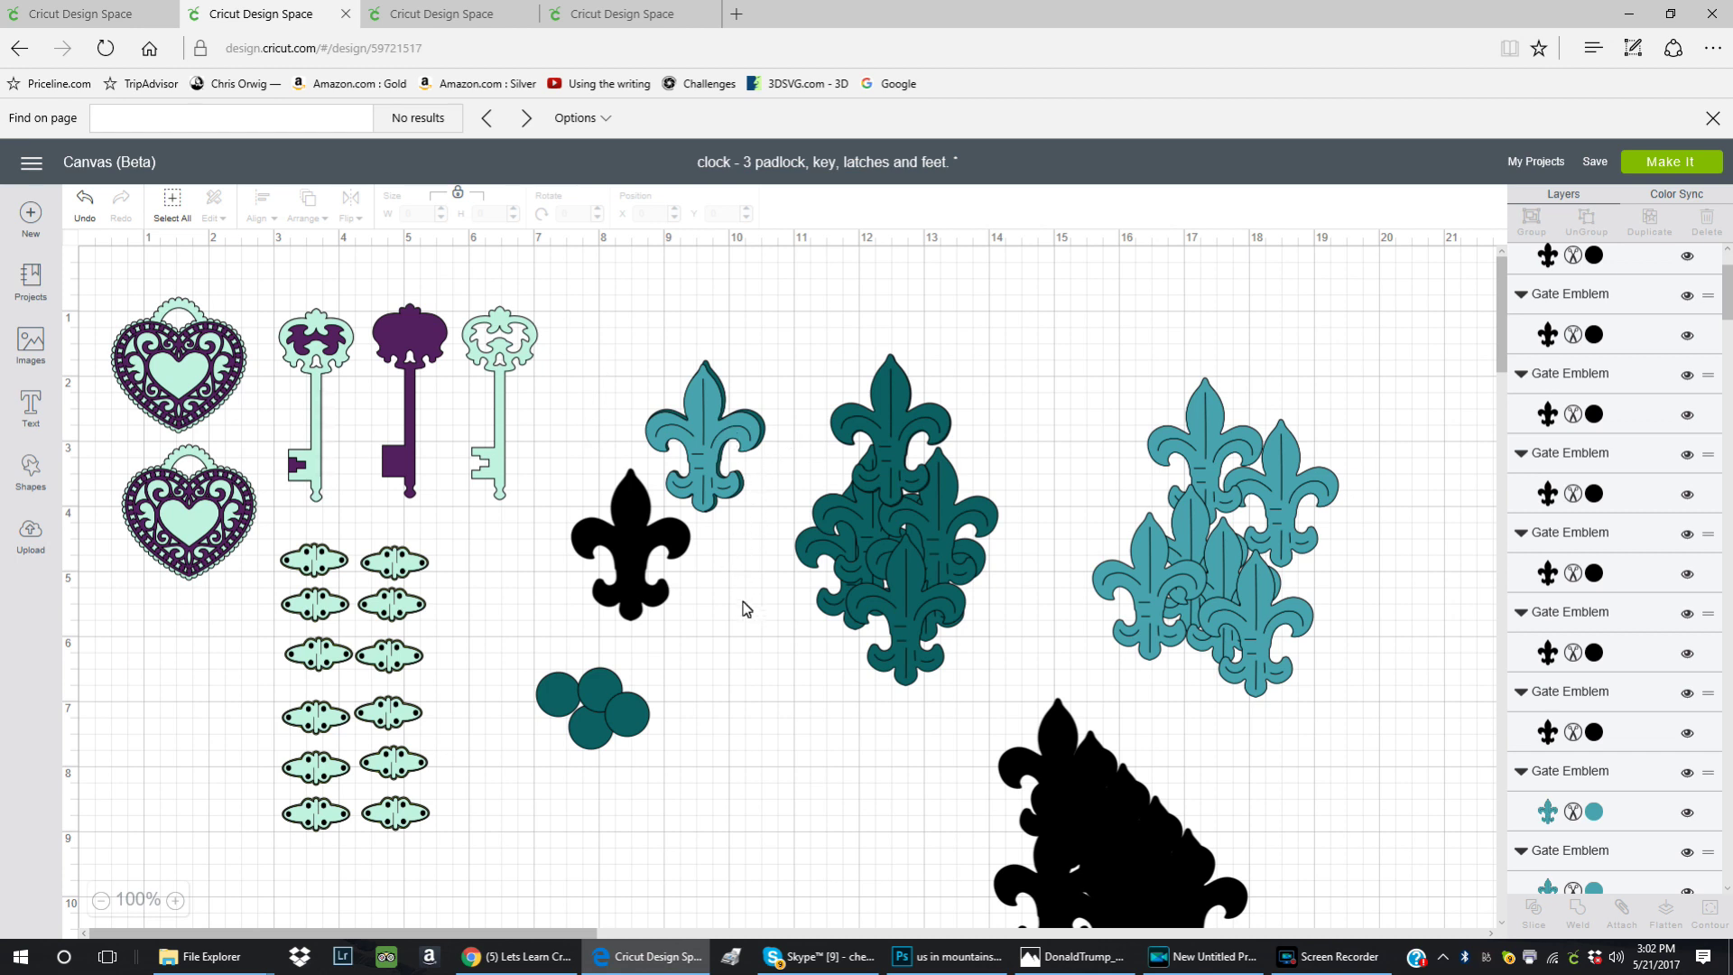
- Examine the two latches in the first row of the latch set
scroll(774, 627, down, 1)
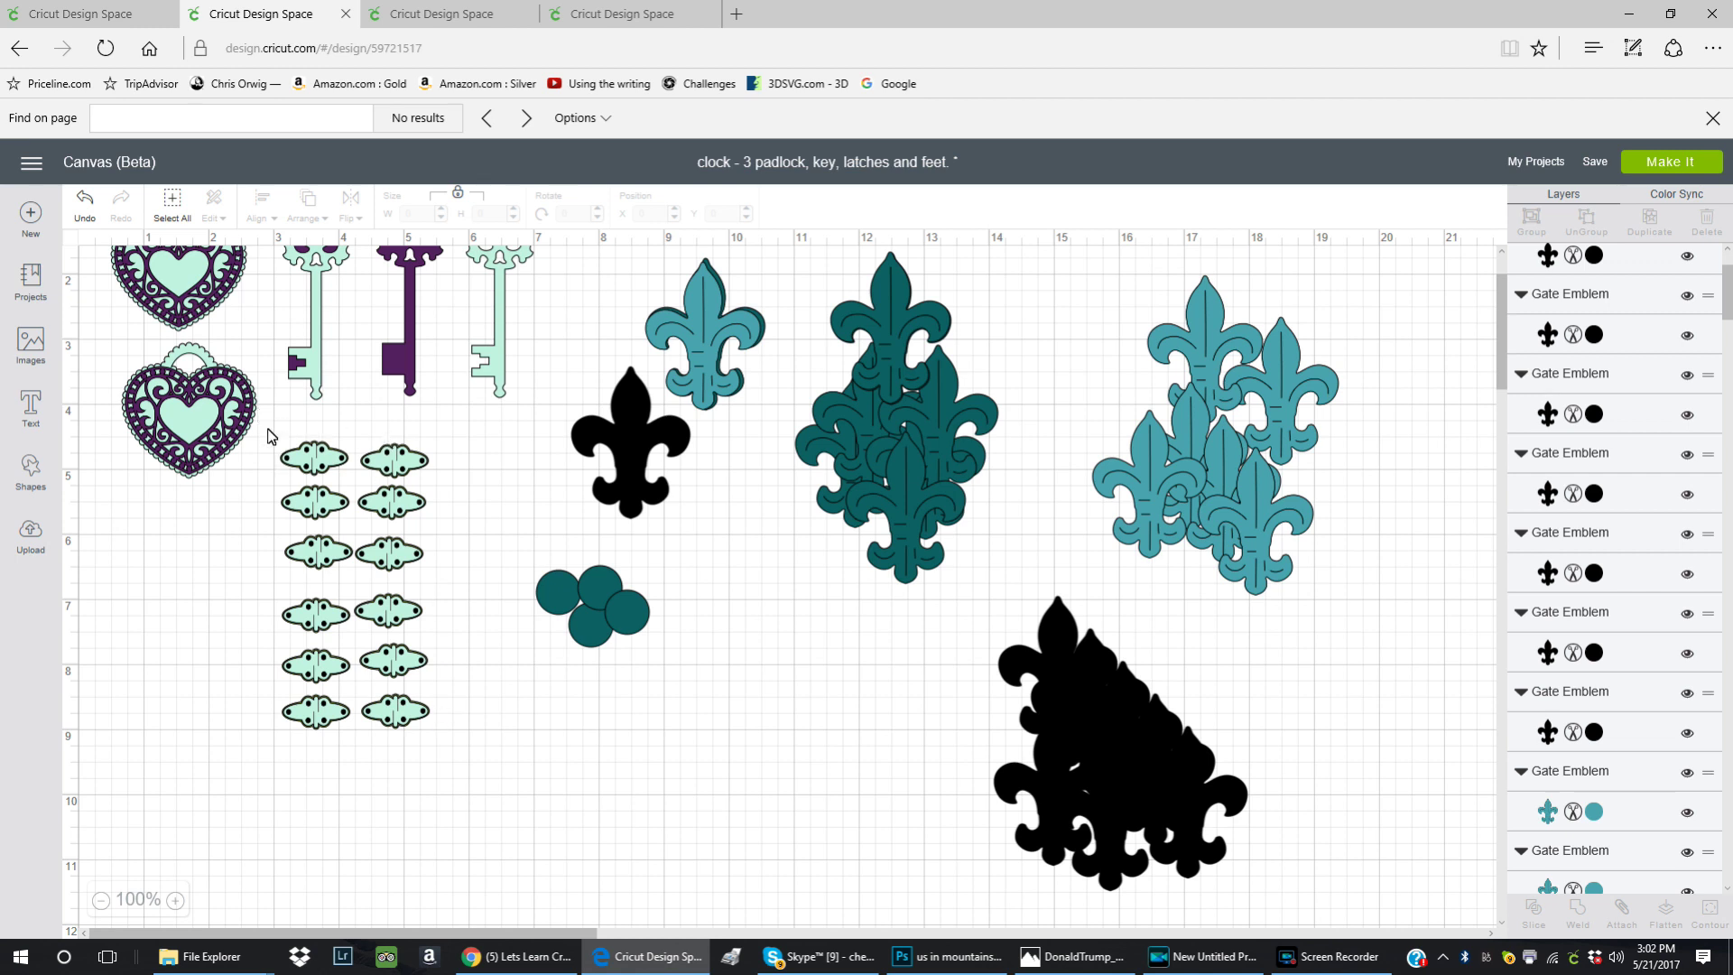
click(307, 458)
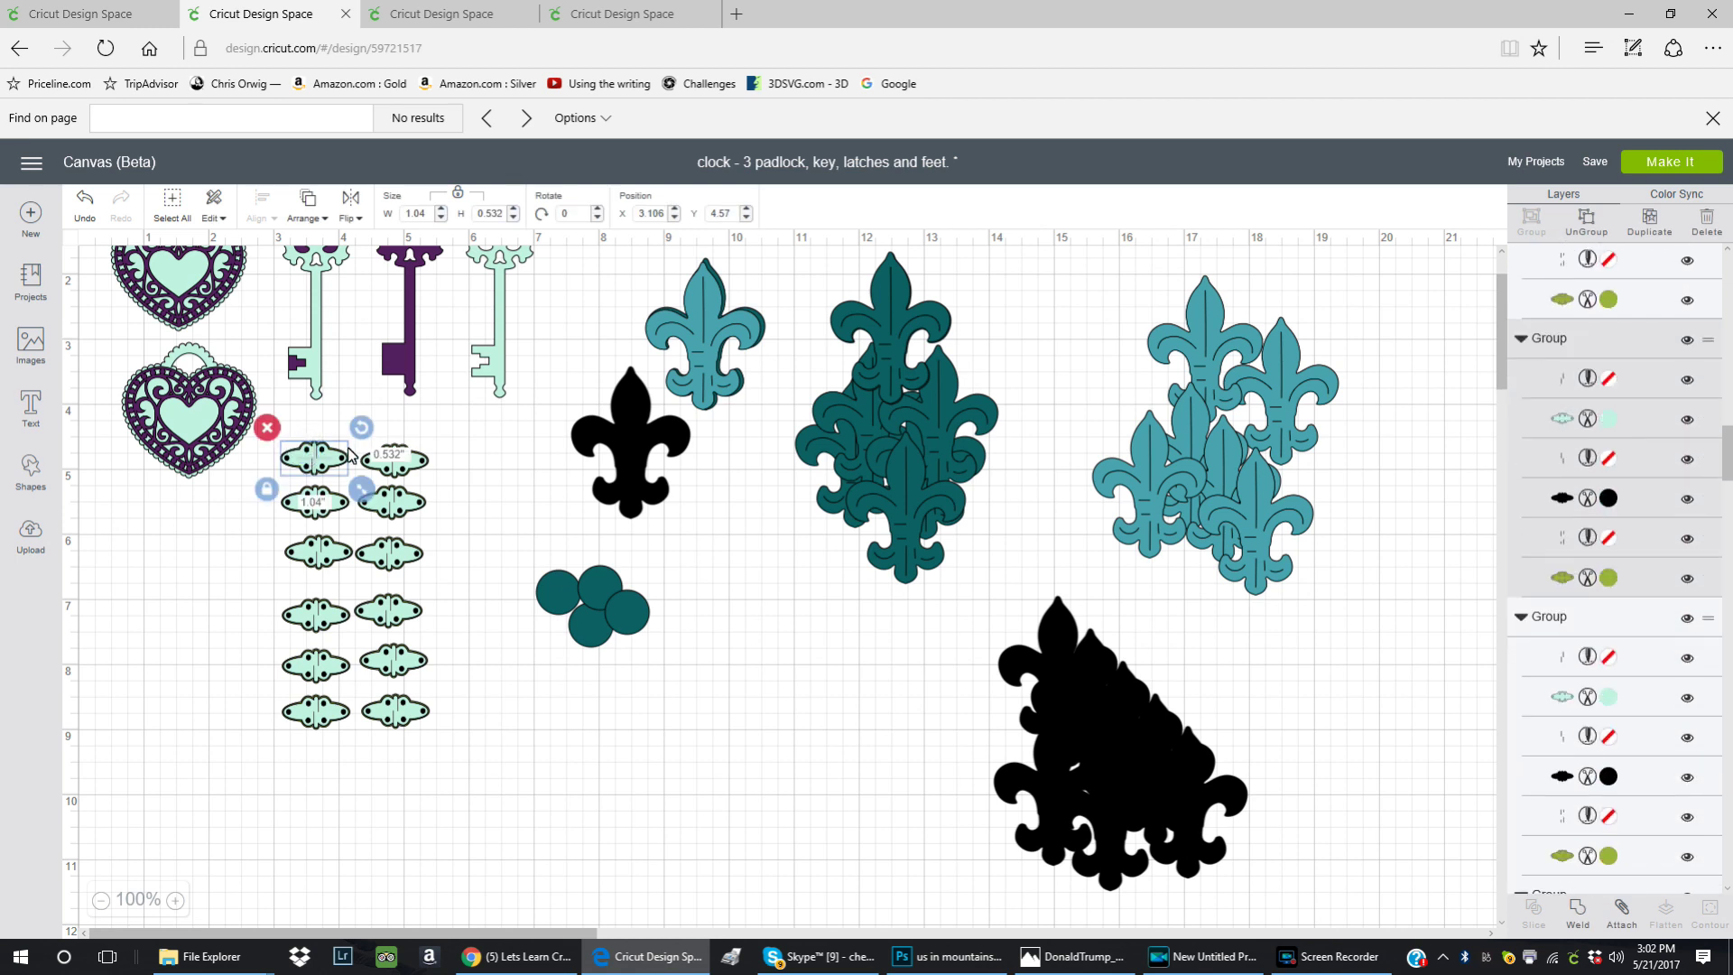
click(445, 465)
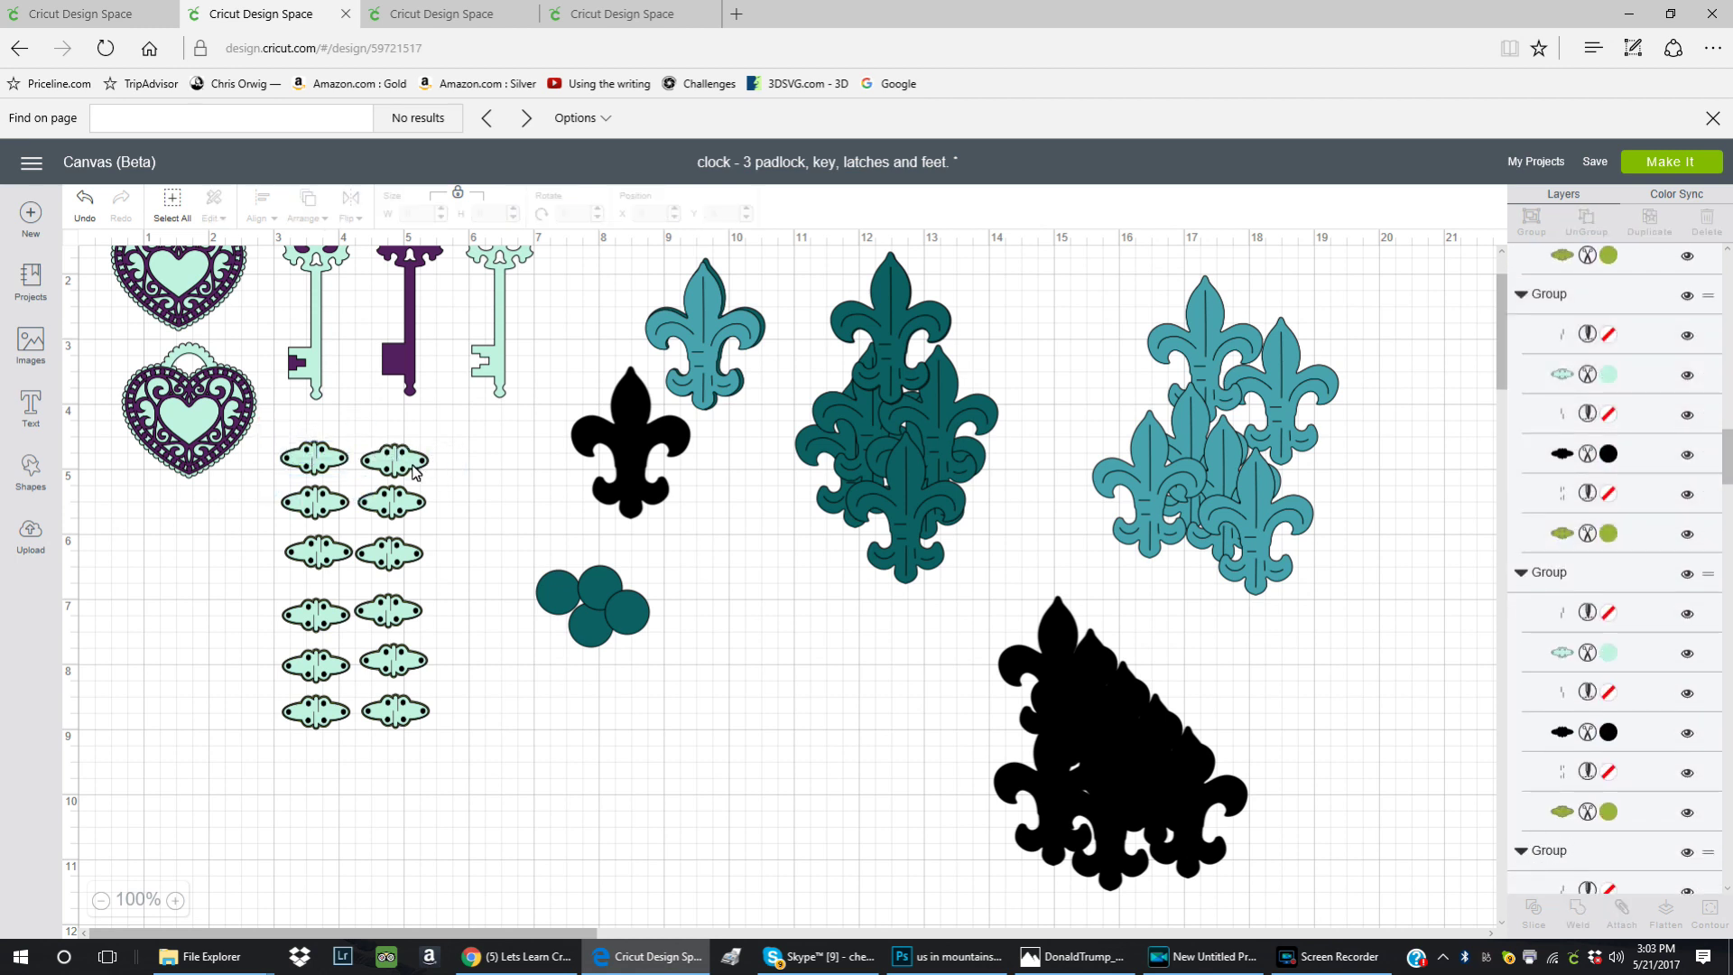
click(409, 463)
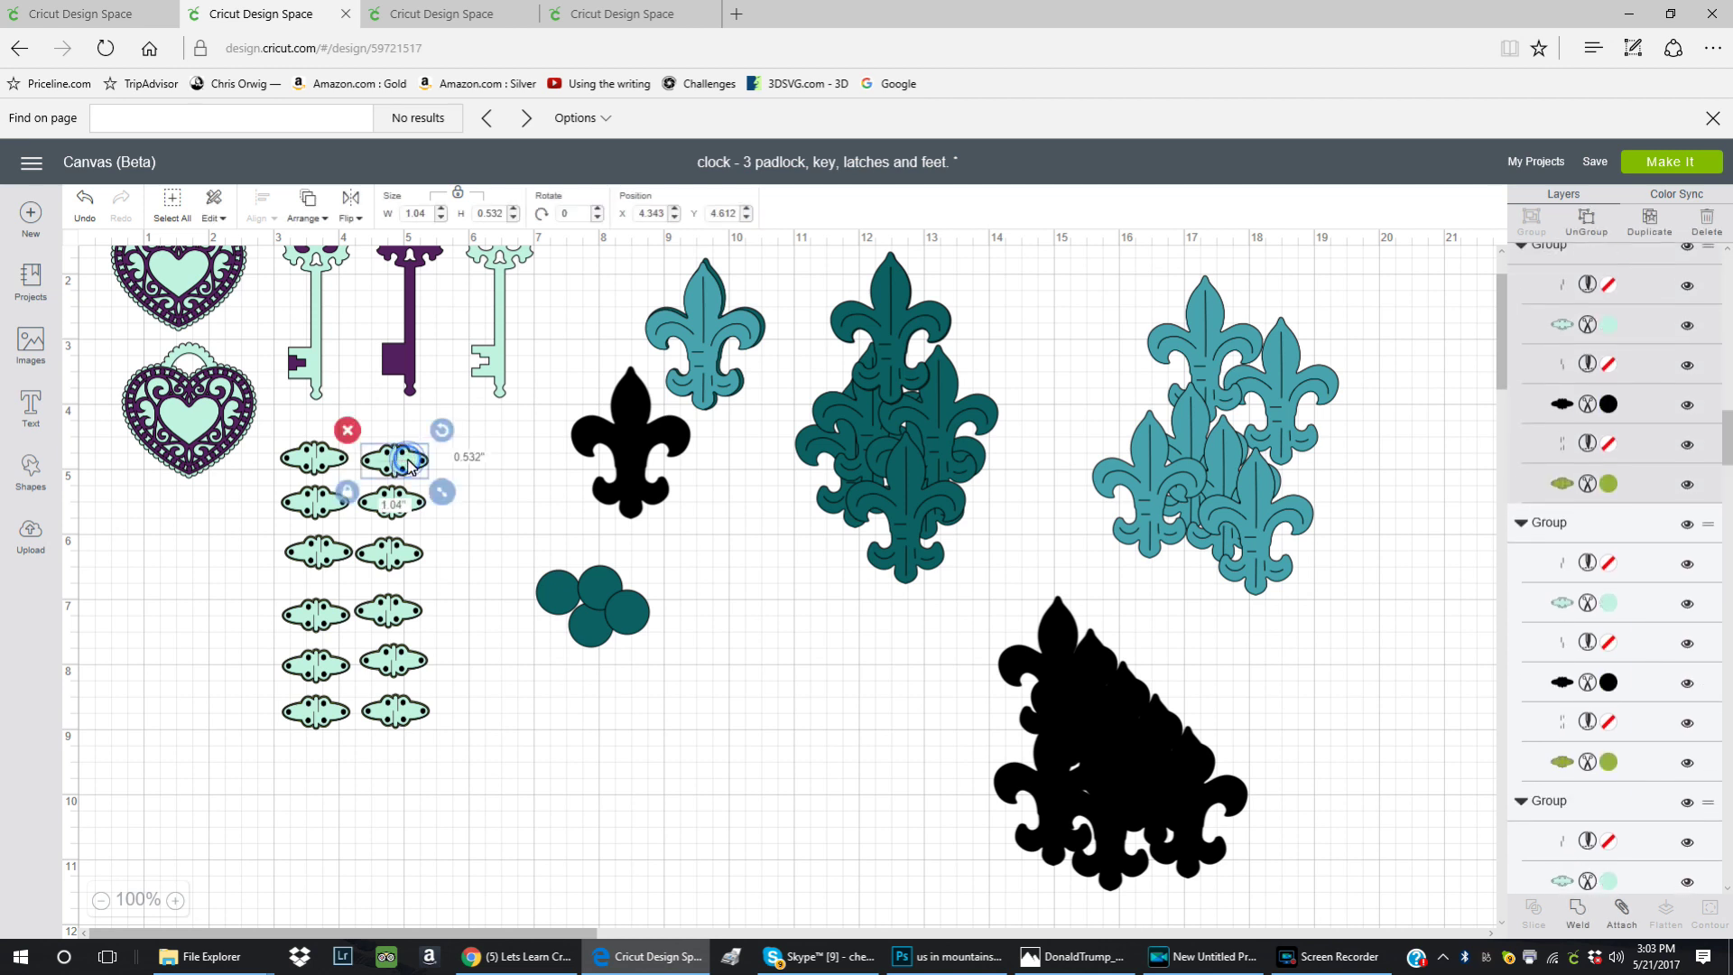
click(463, 479)
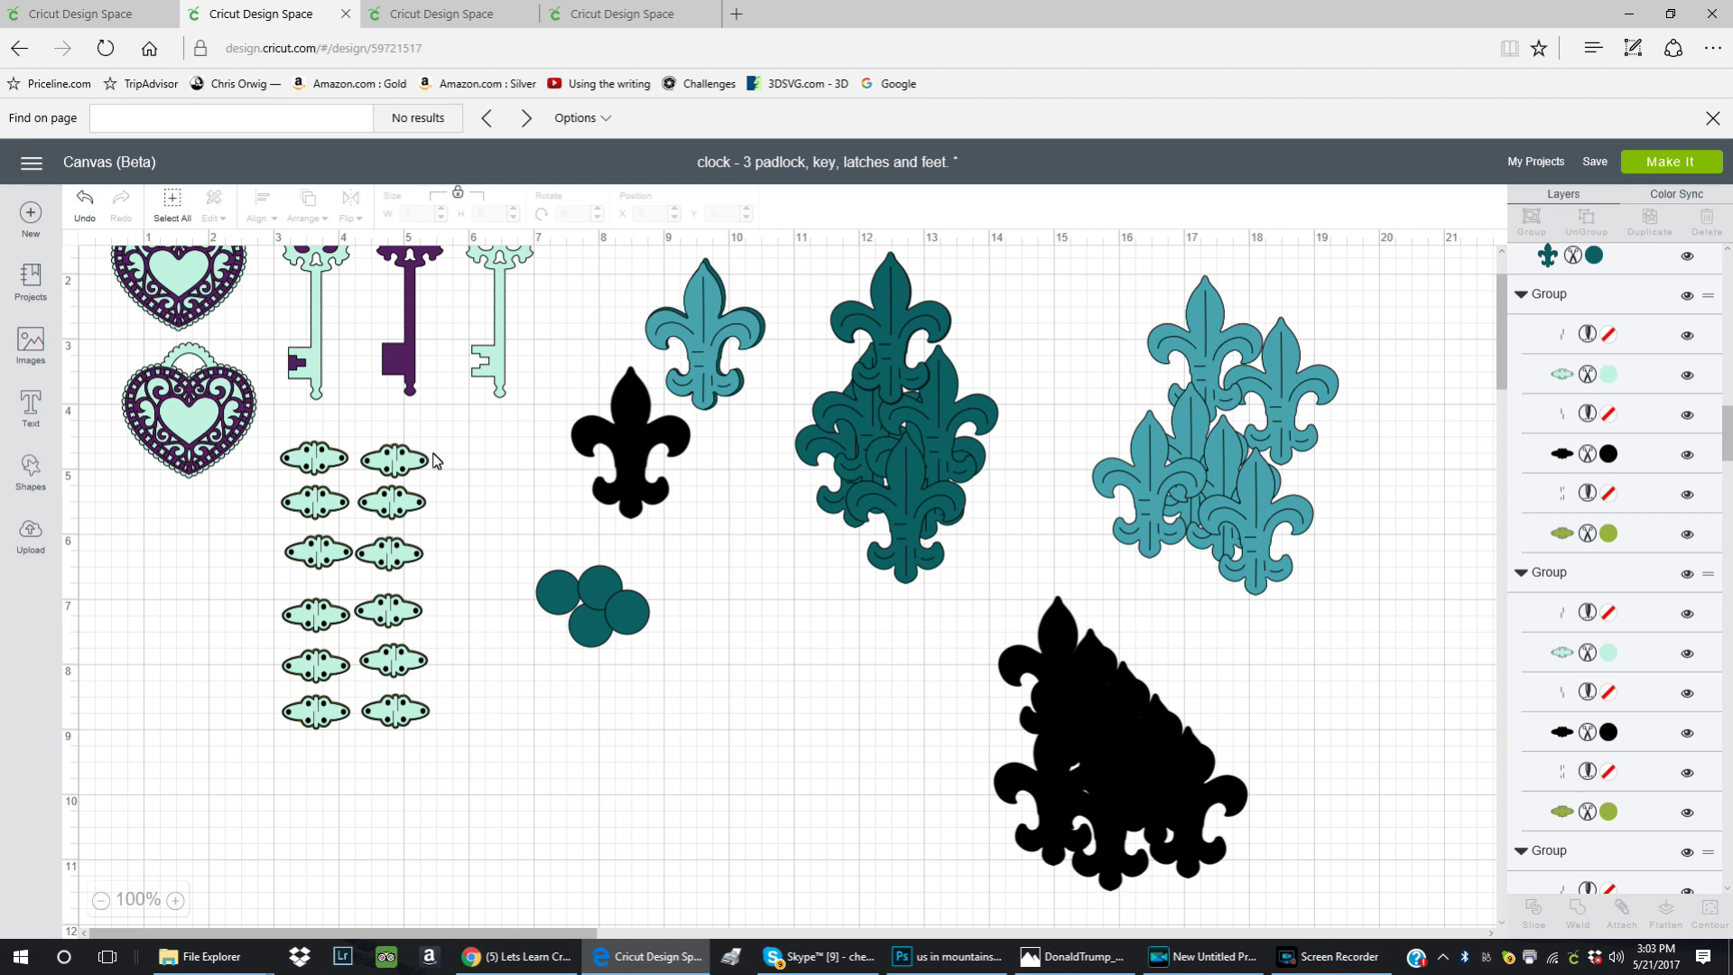
- Nudge the upper heart padlock slightly to X 0.705, Y 0.582
scroll(466, 528, up, 1)
scroll(470, 555, up, 1)
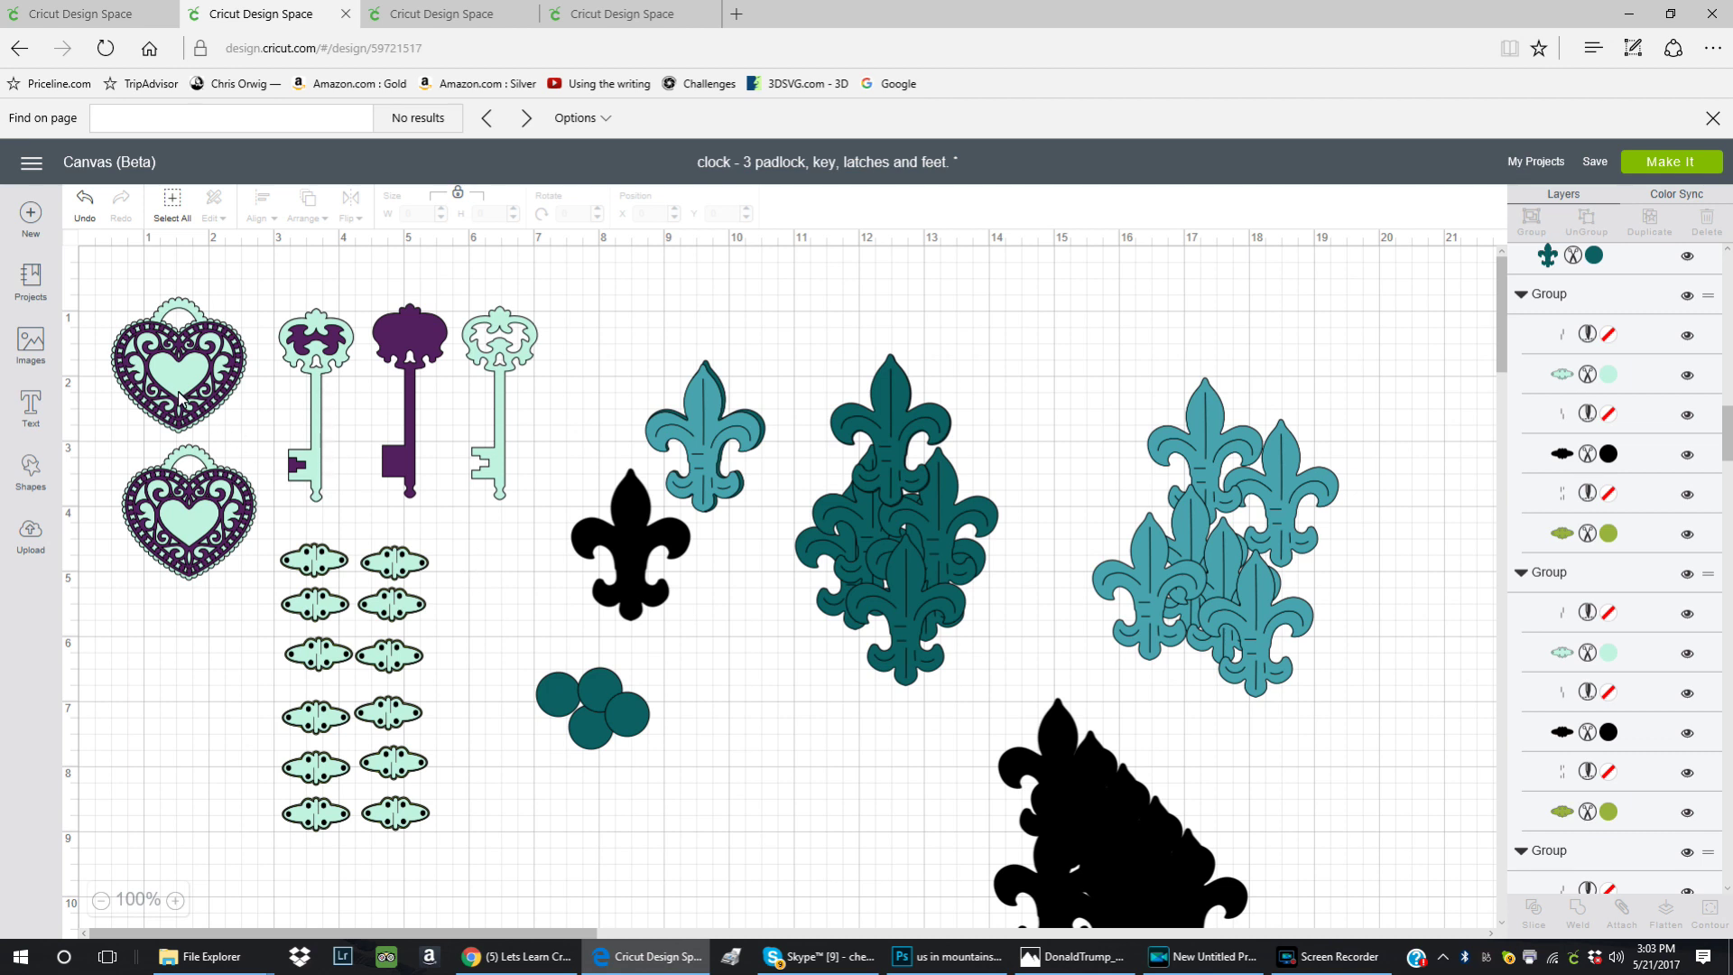
click(194, 422)
drag(193, 422, 206, 409)
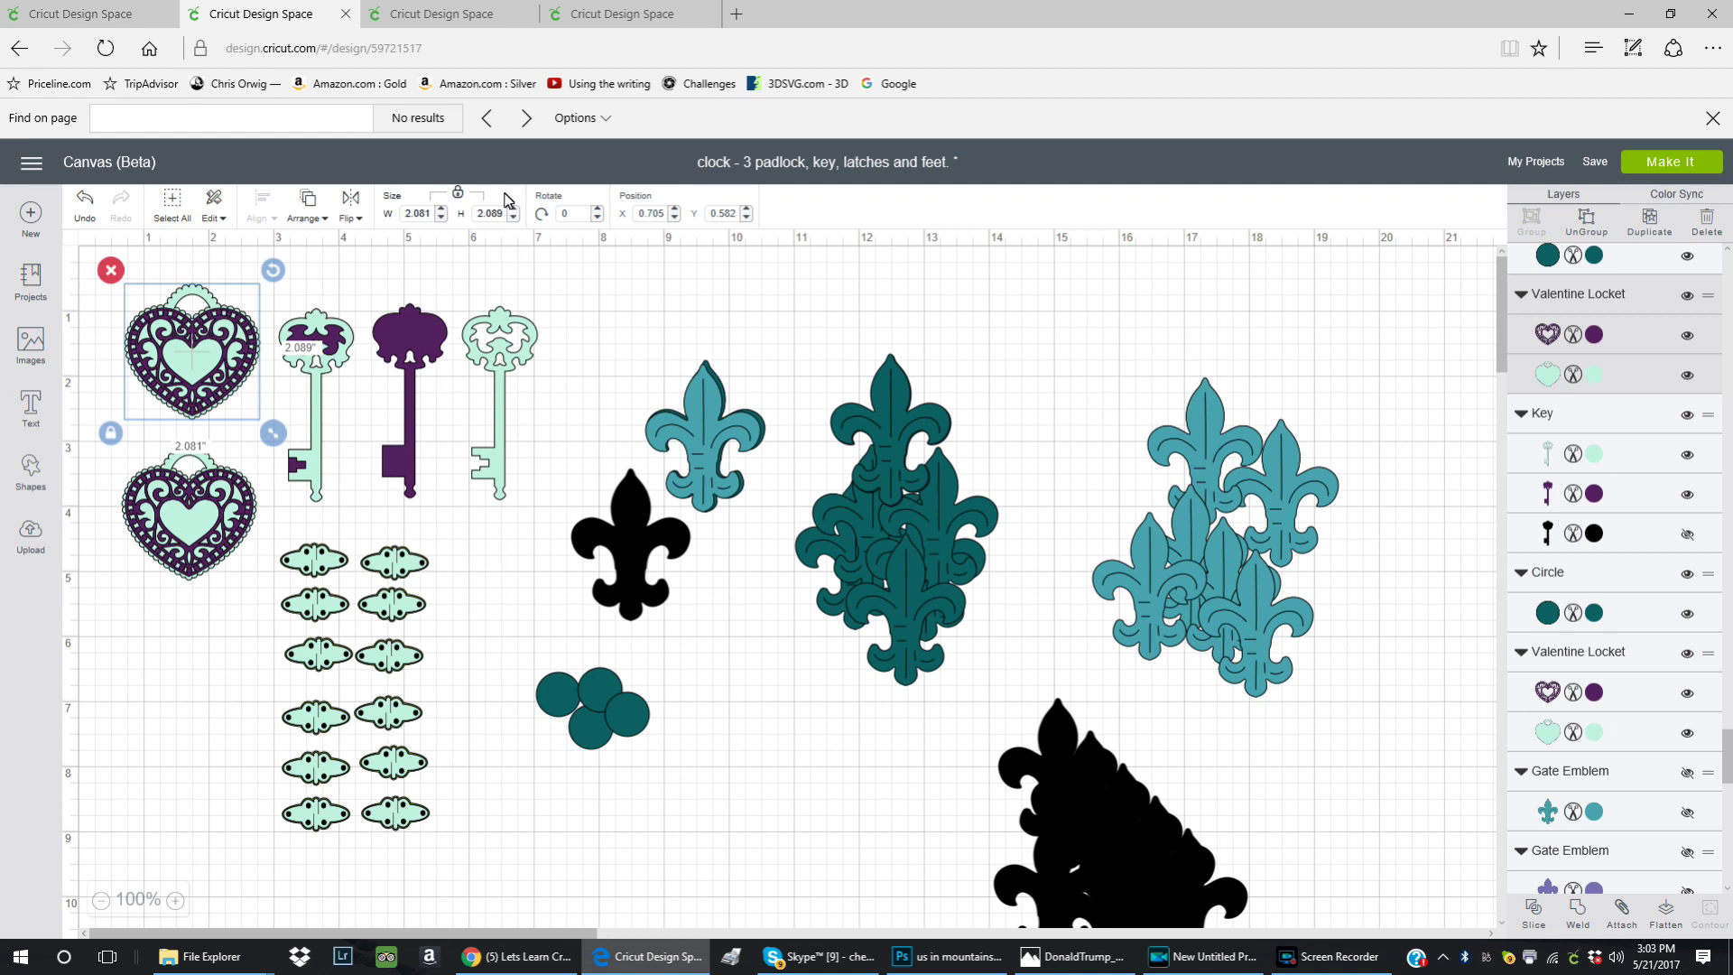
- Switch to the "clock - flowers" project and nudge a medium purple, a small light purple and a dark purple flower slightly within the layout
click(445, 17)
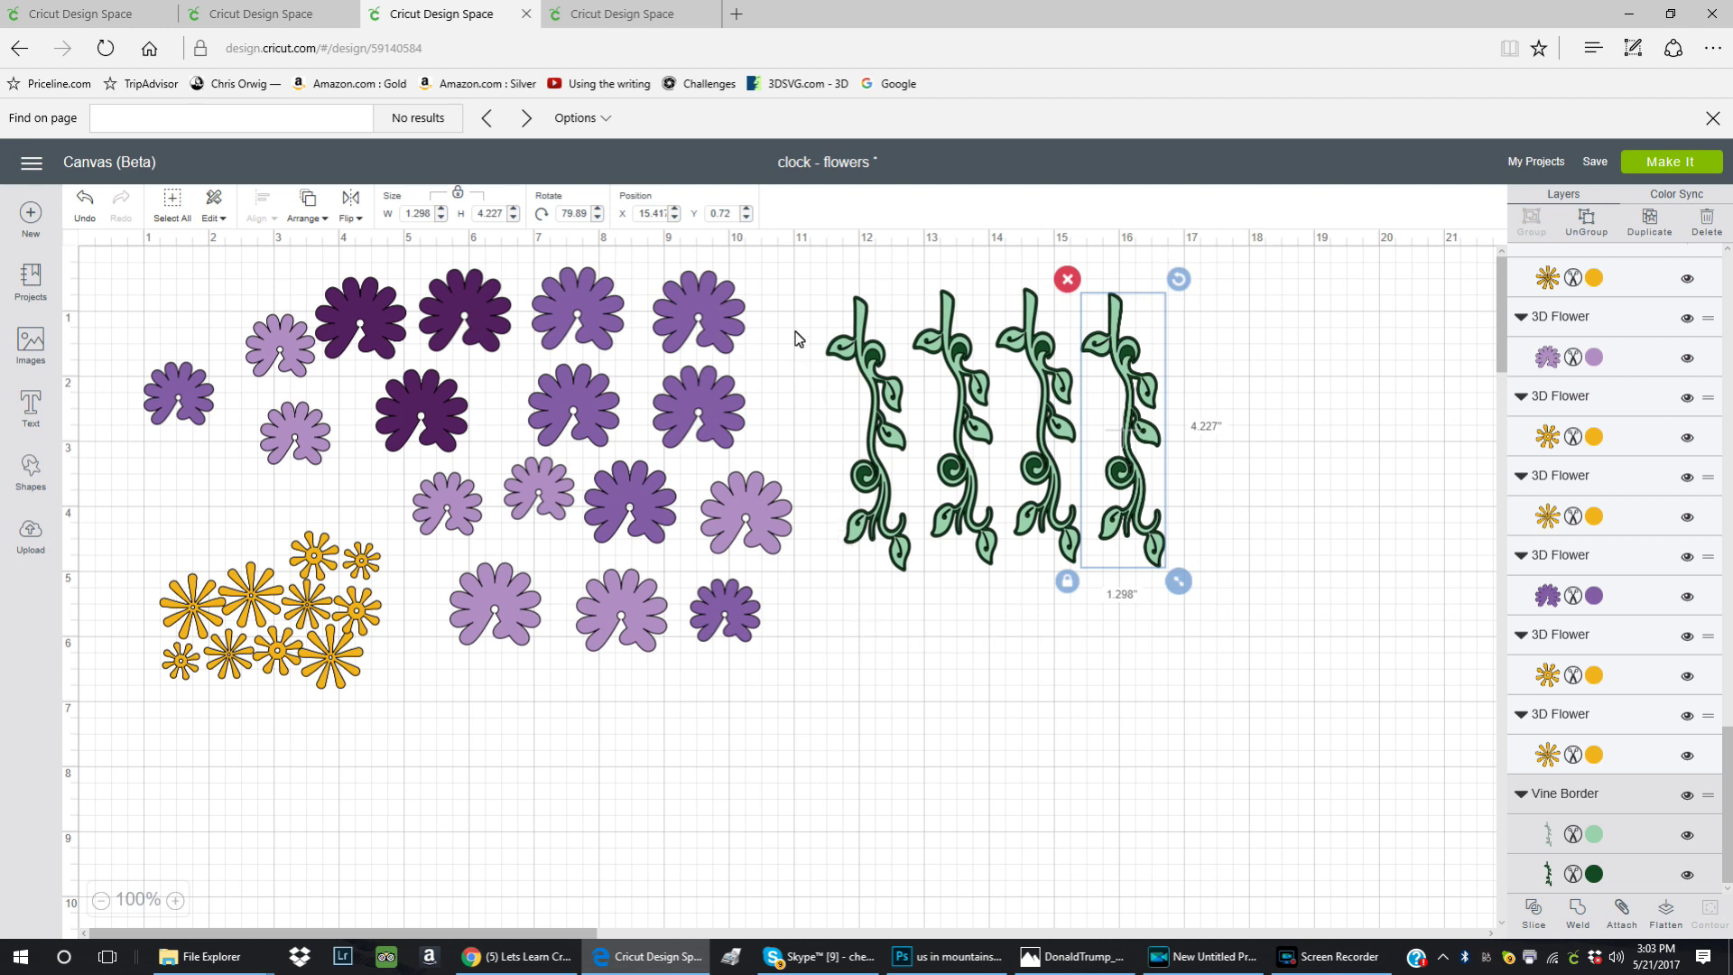
click(602, 411)
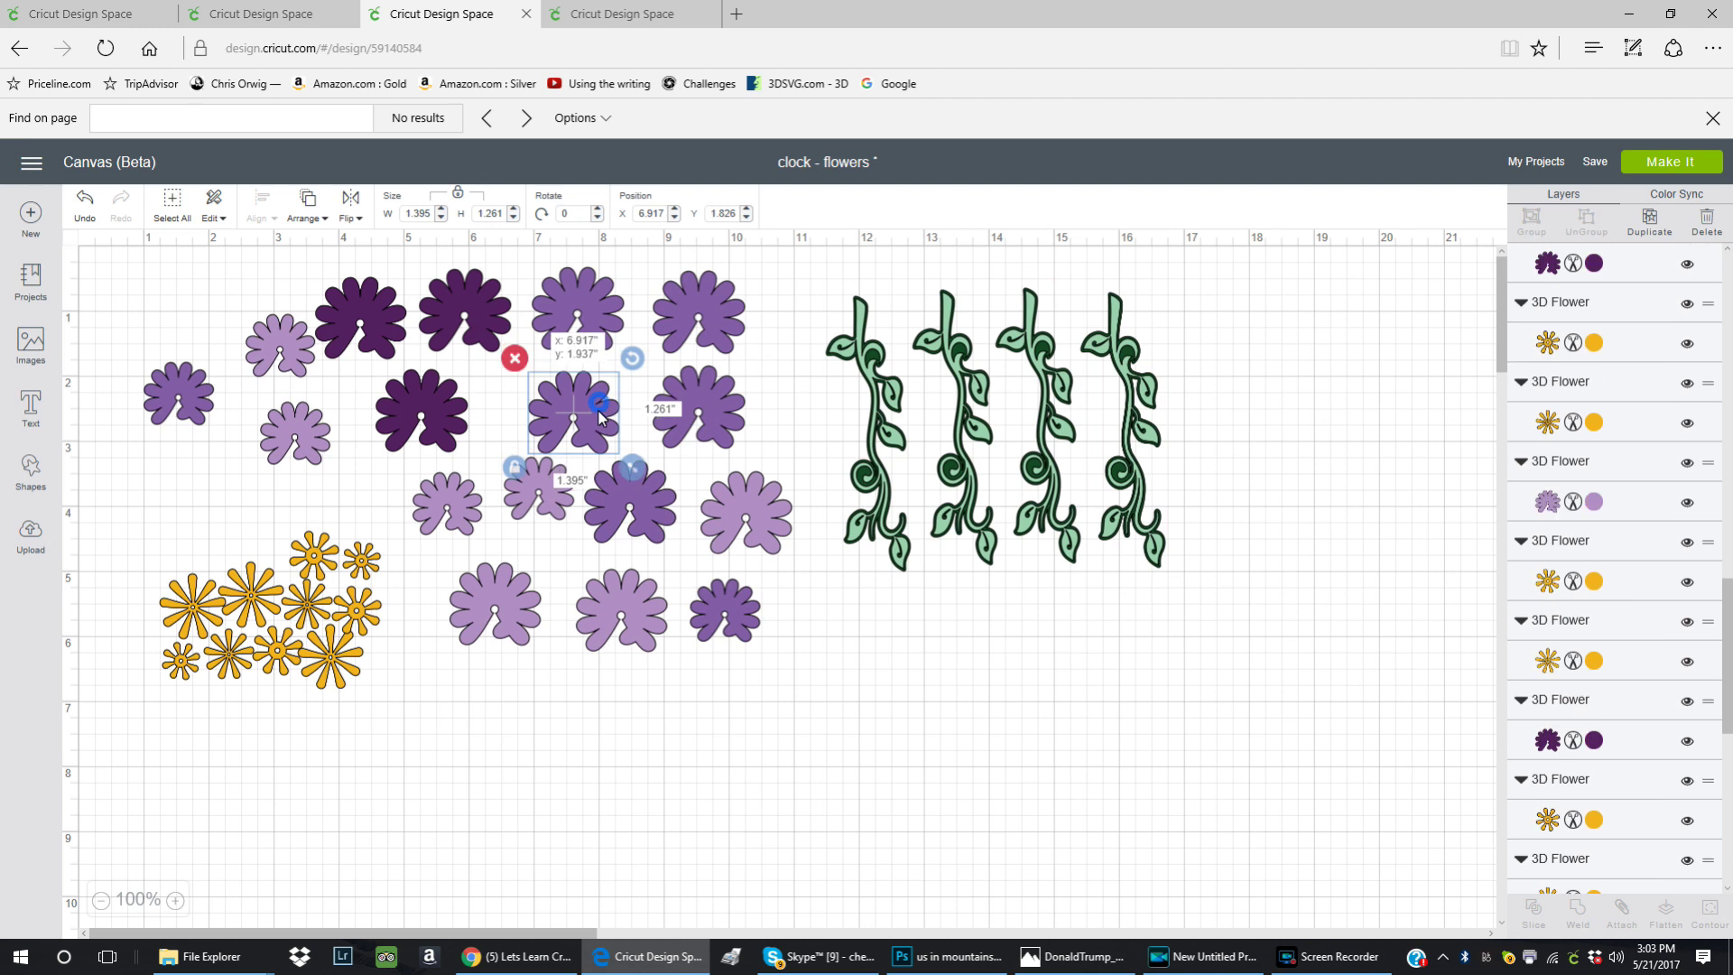
drag(545, 515, 560, 530)
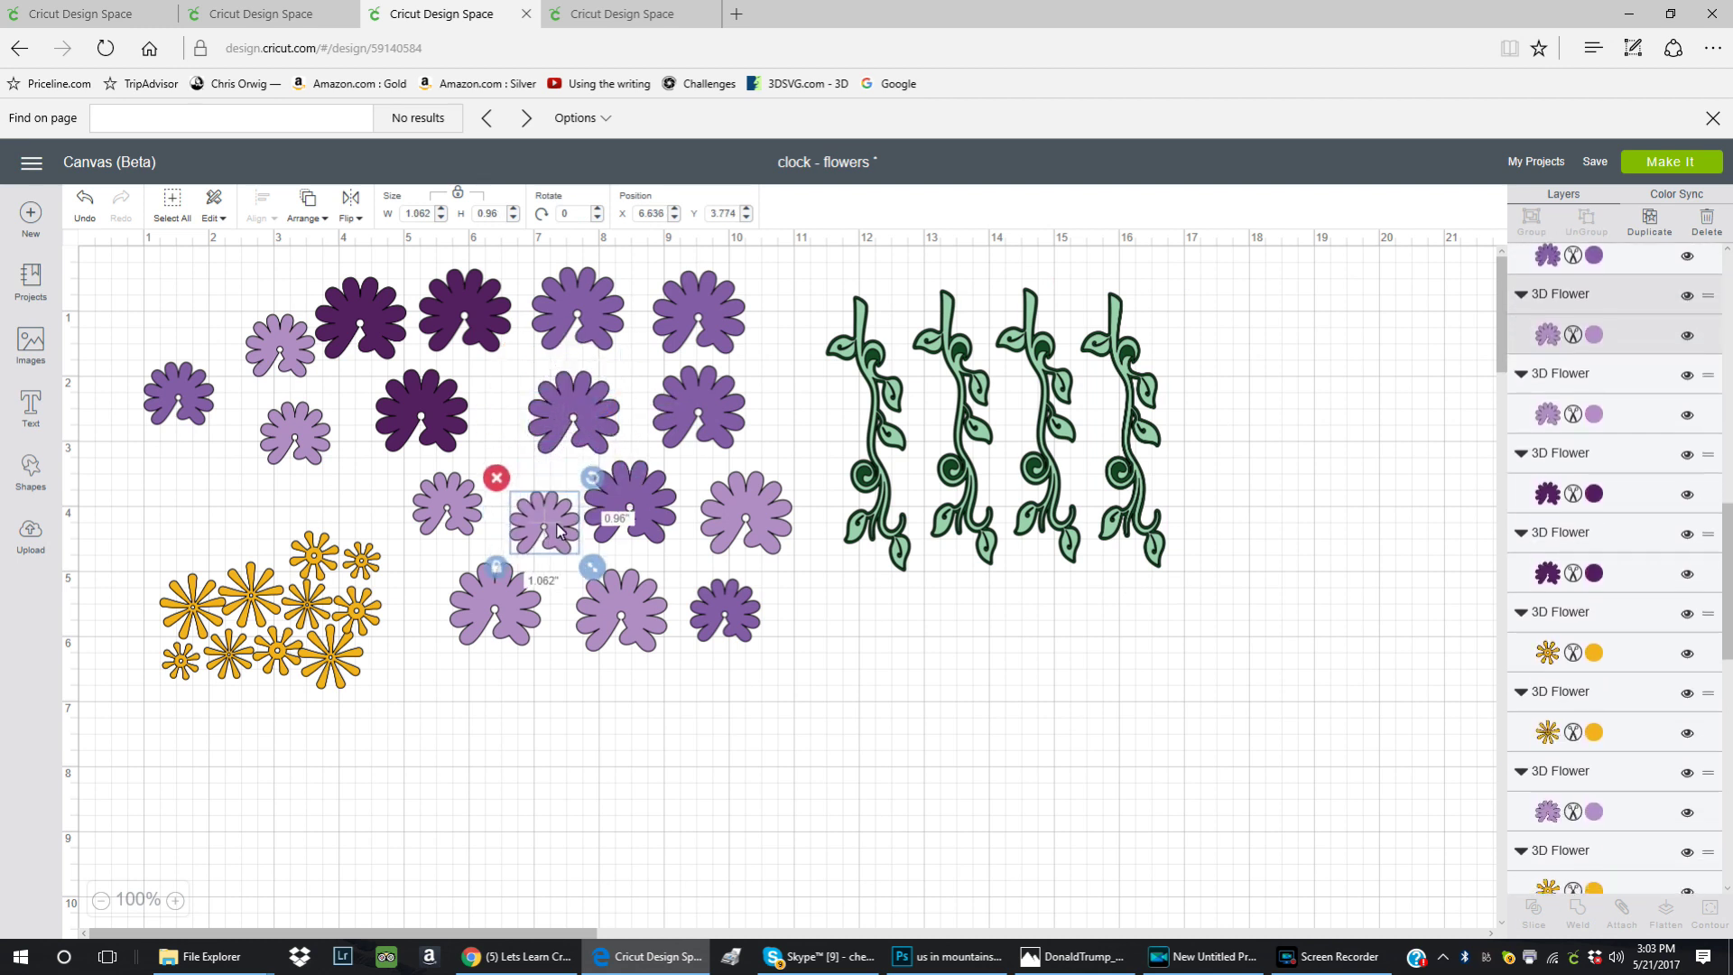
click(403, 399)
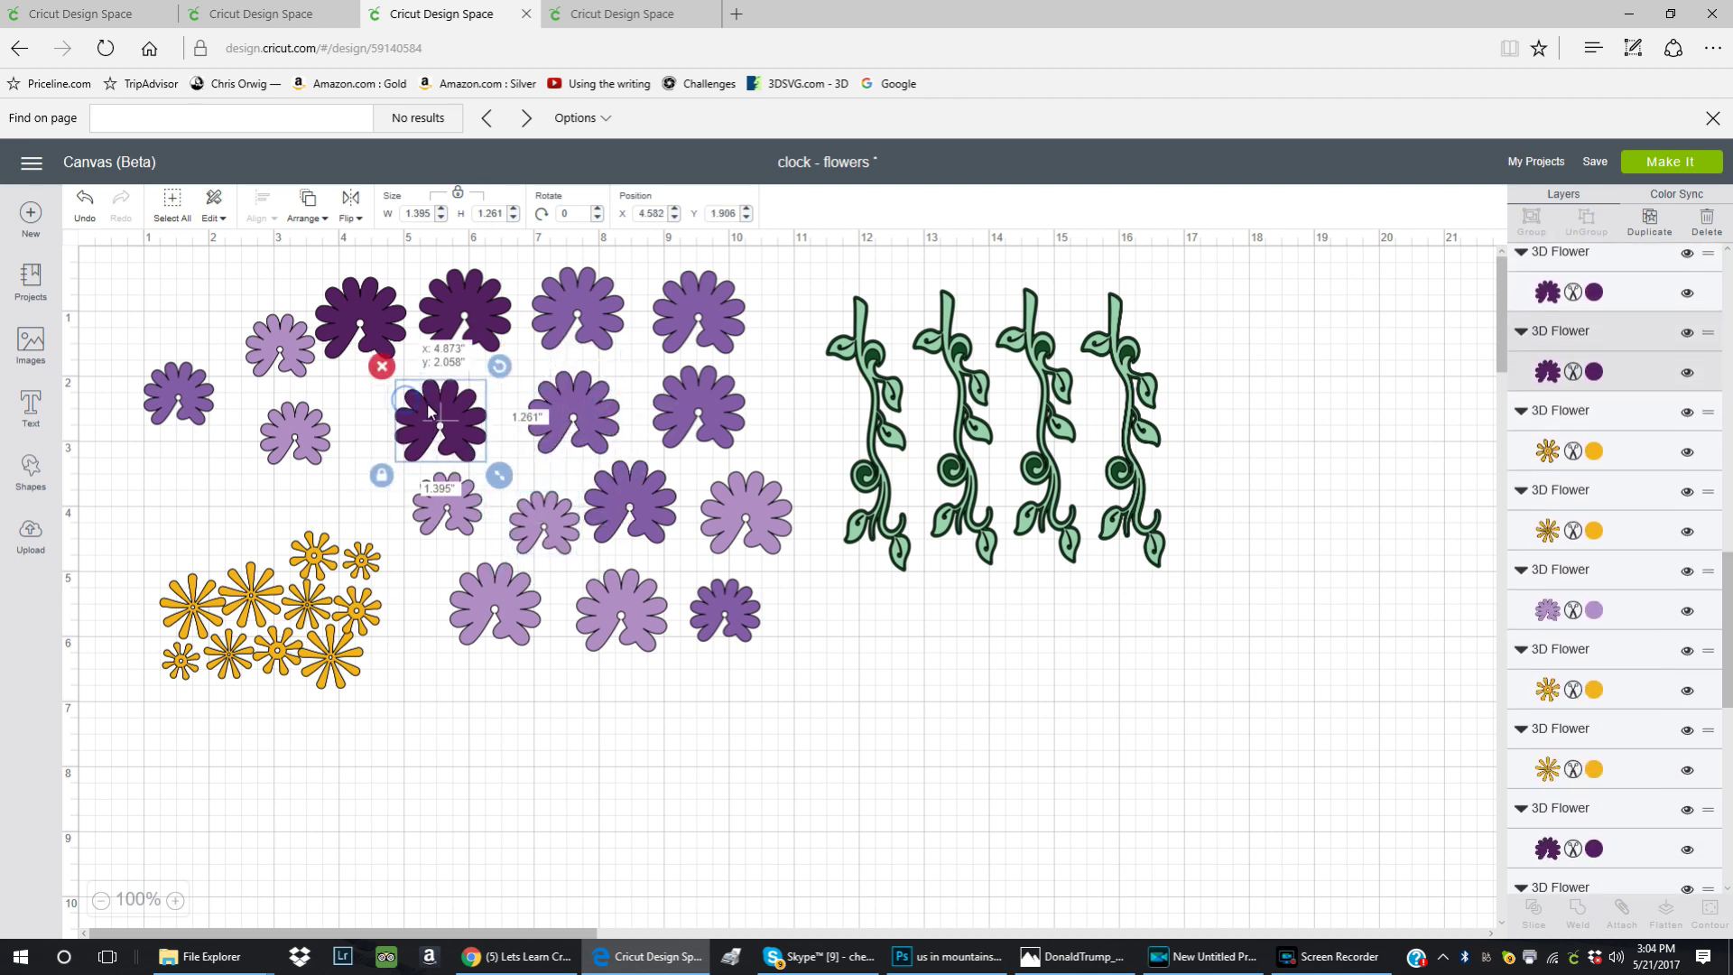
- Shift the first vine to about X 11.14, Y 1.65, the second to X 12.73, Y 1.109, and a yellow flower centre to X 4.299, Y 5.248
drag(883, 432, 861, 492)
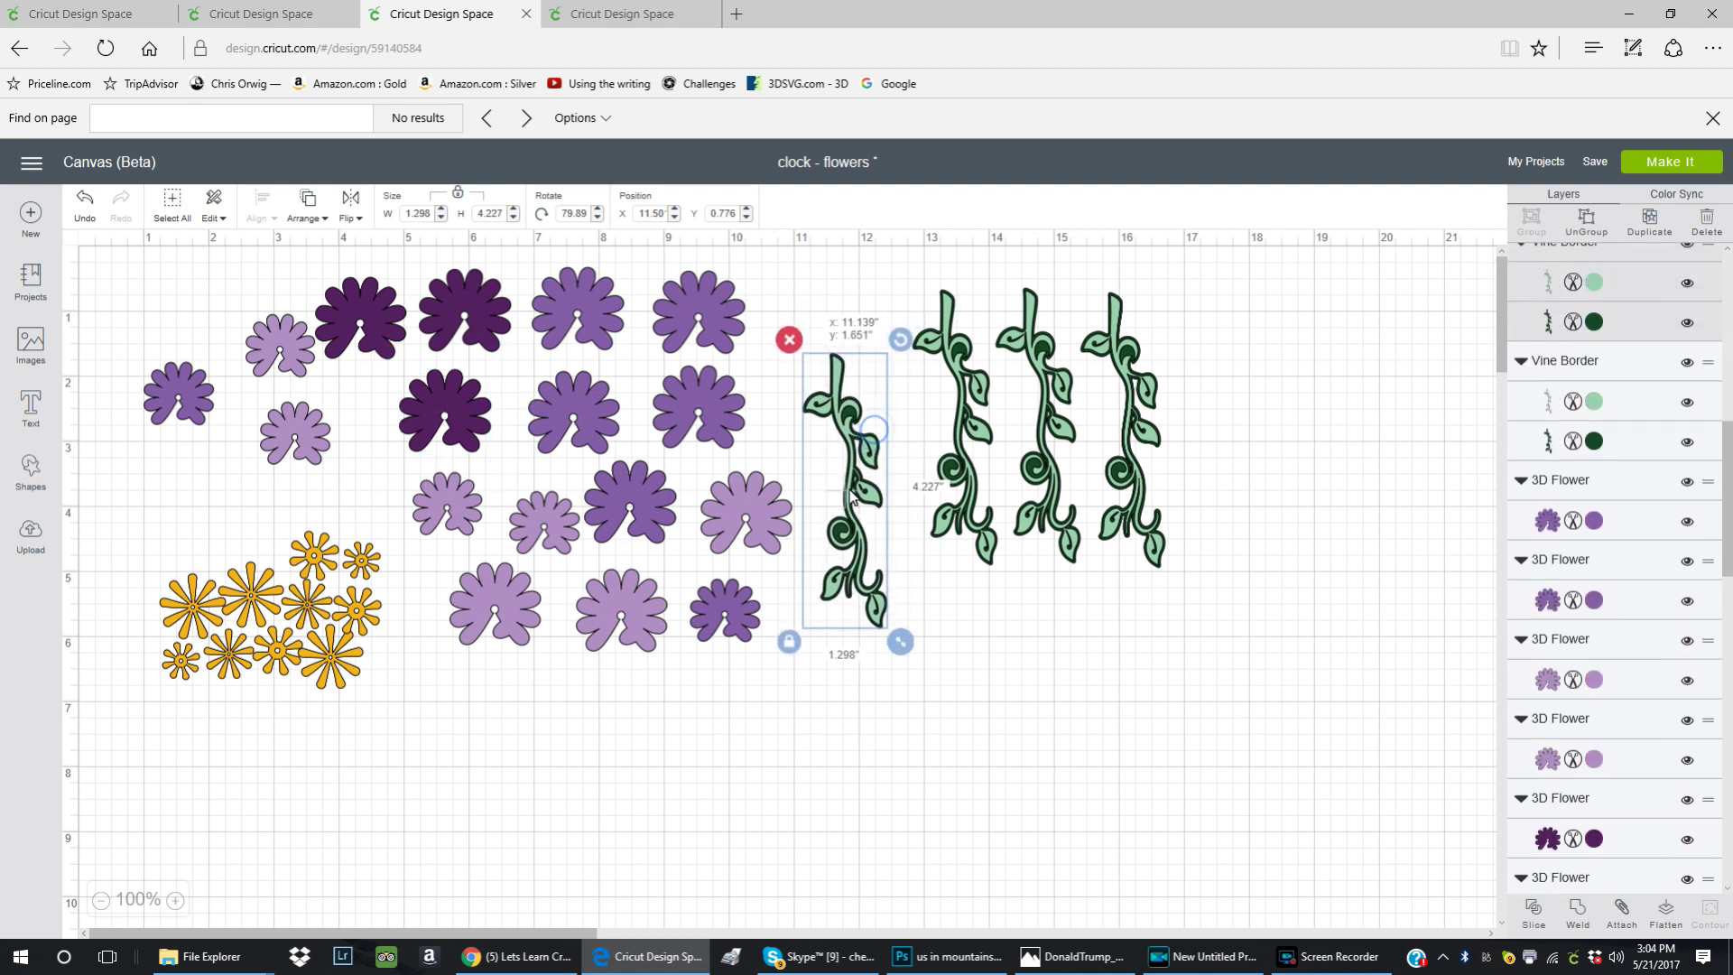
drag(966, 464, 959, 492)
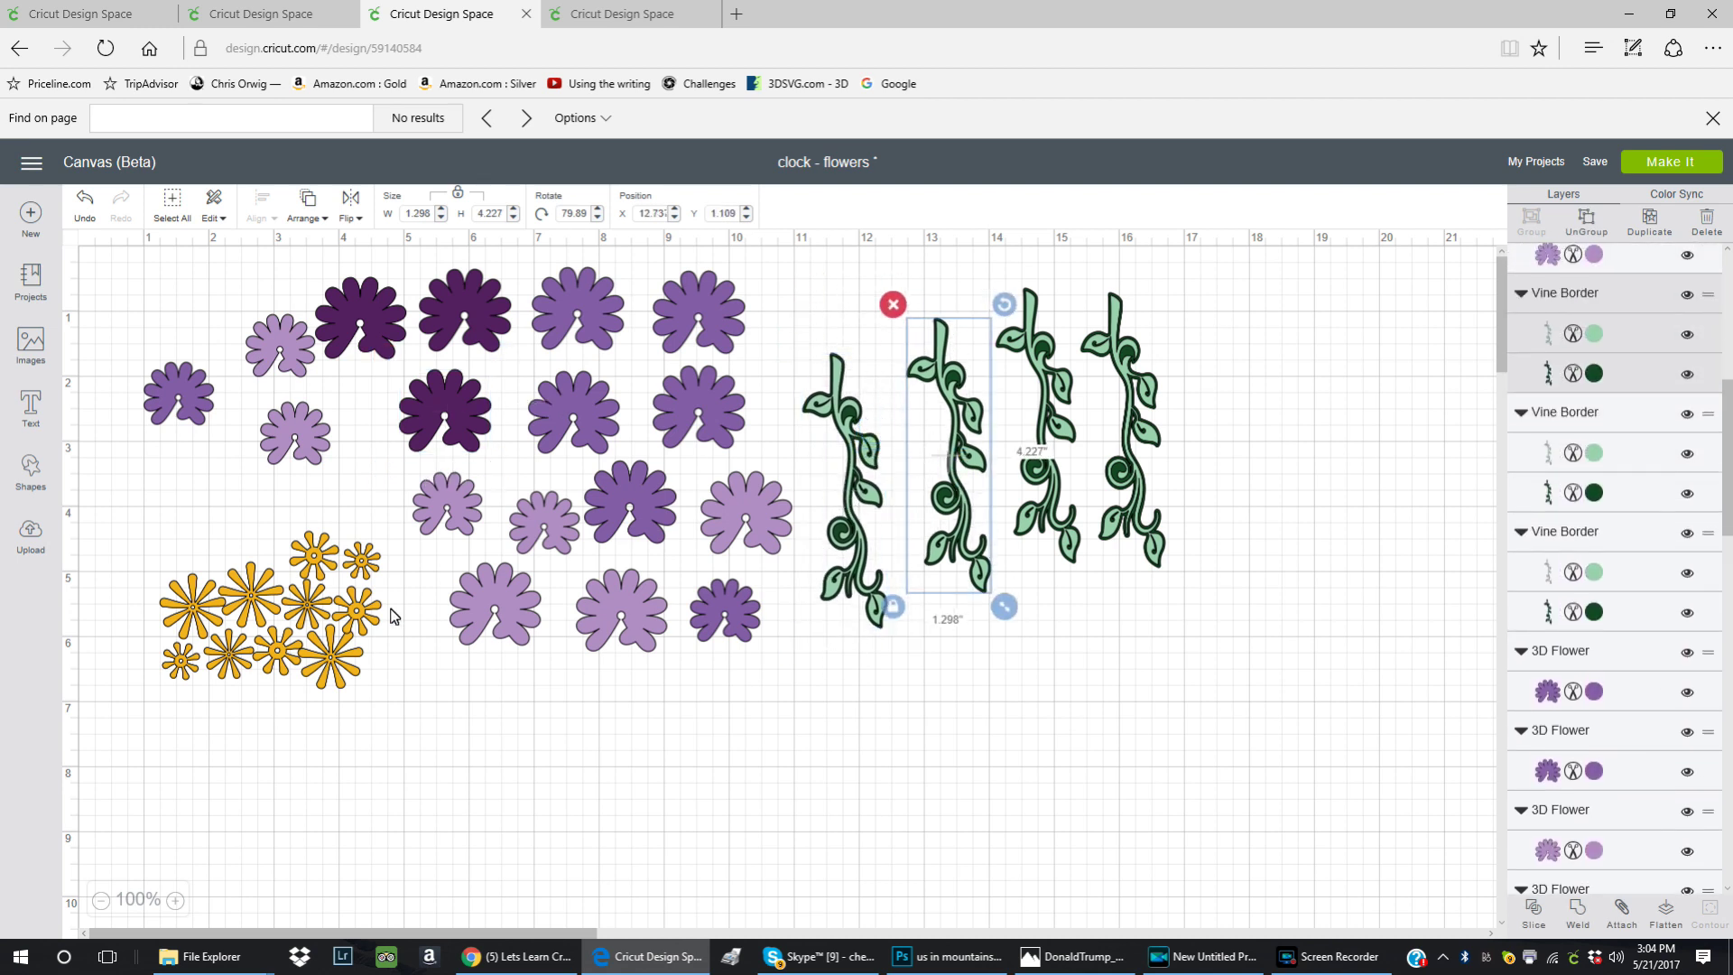
mouse_move(384, 612)
mouse_down()
mouse_move(483, 603)
mouse_move(403, 614)
mouse_up()
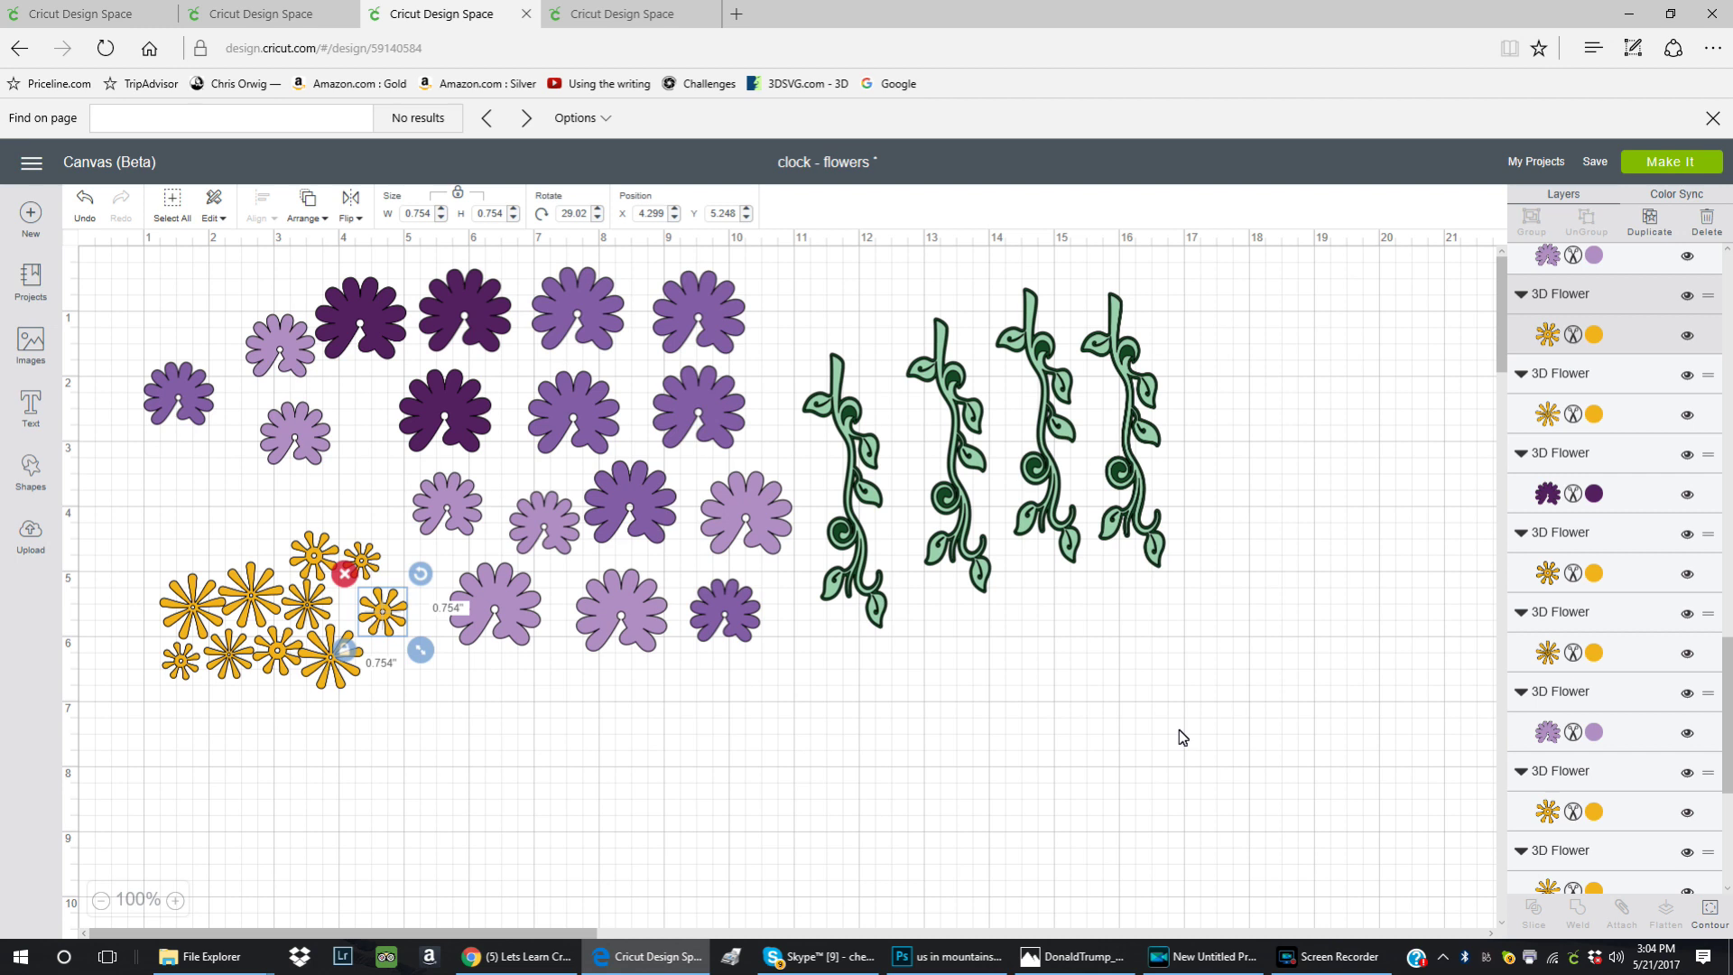
click(1334, 962)
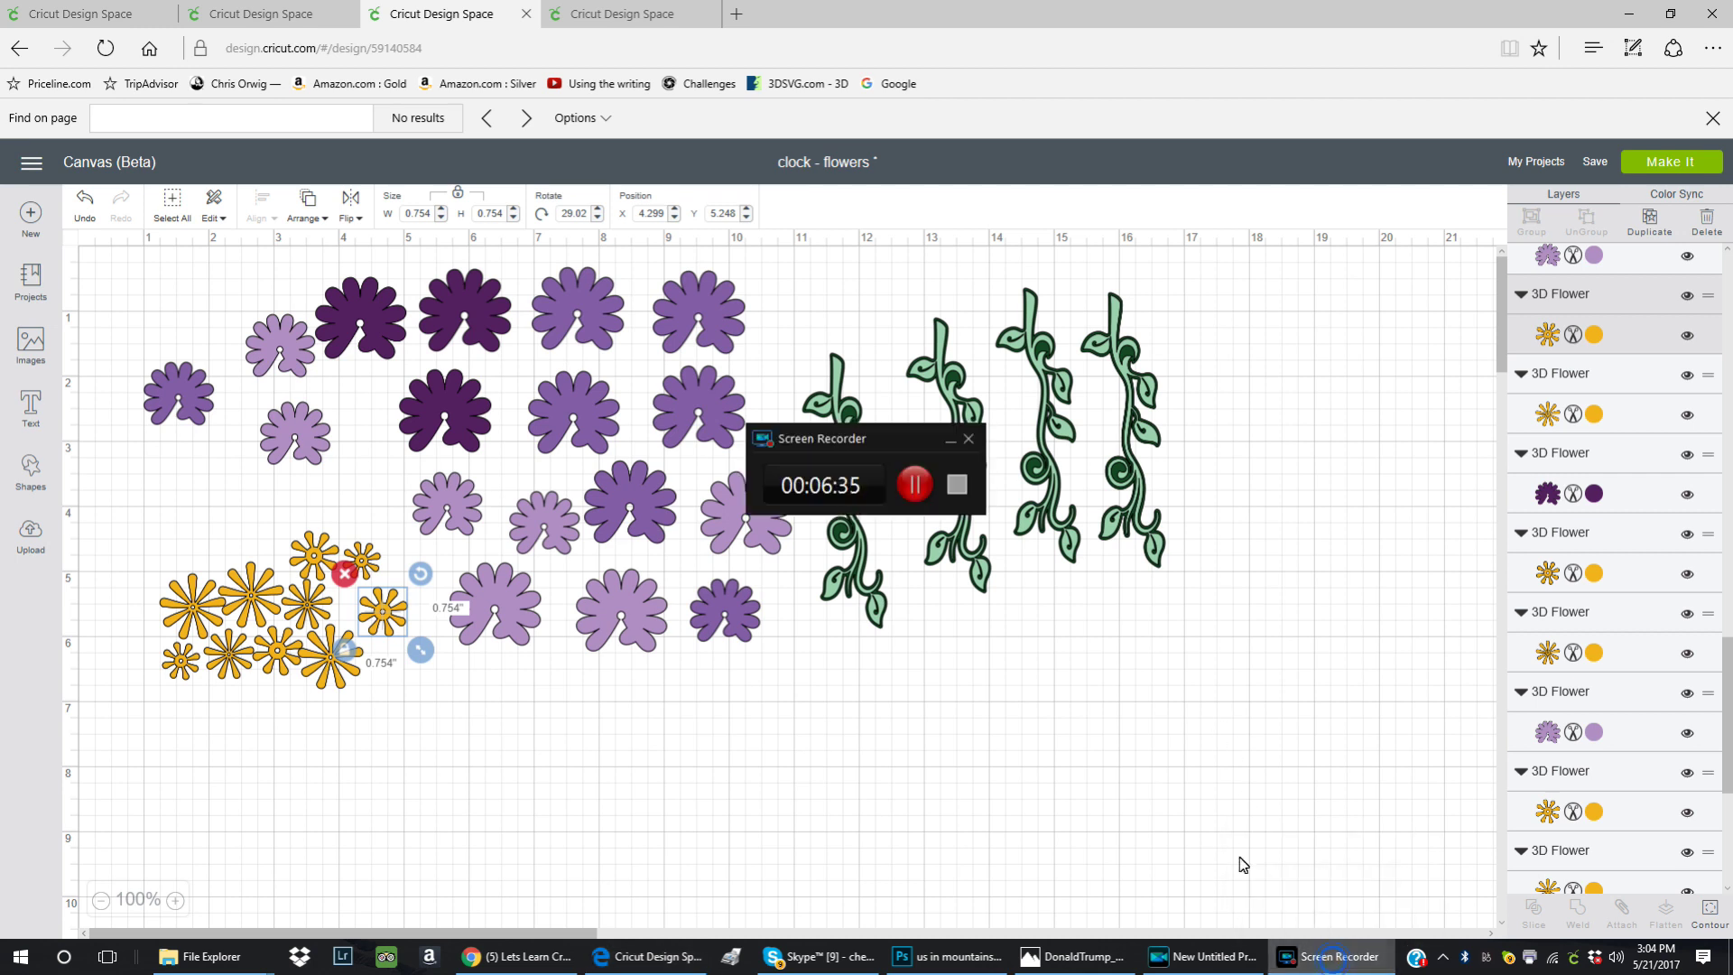
click(915, 484)
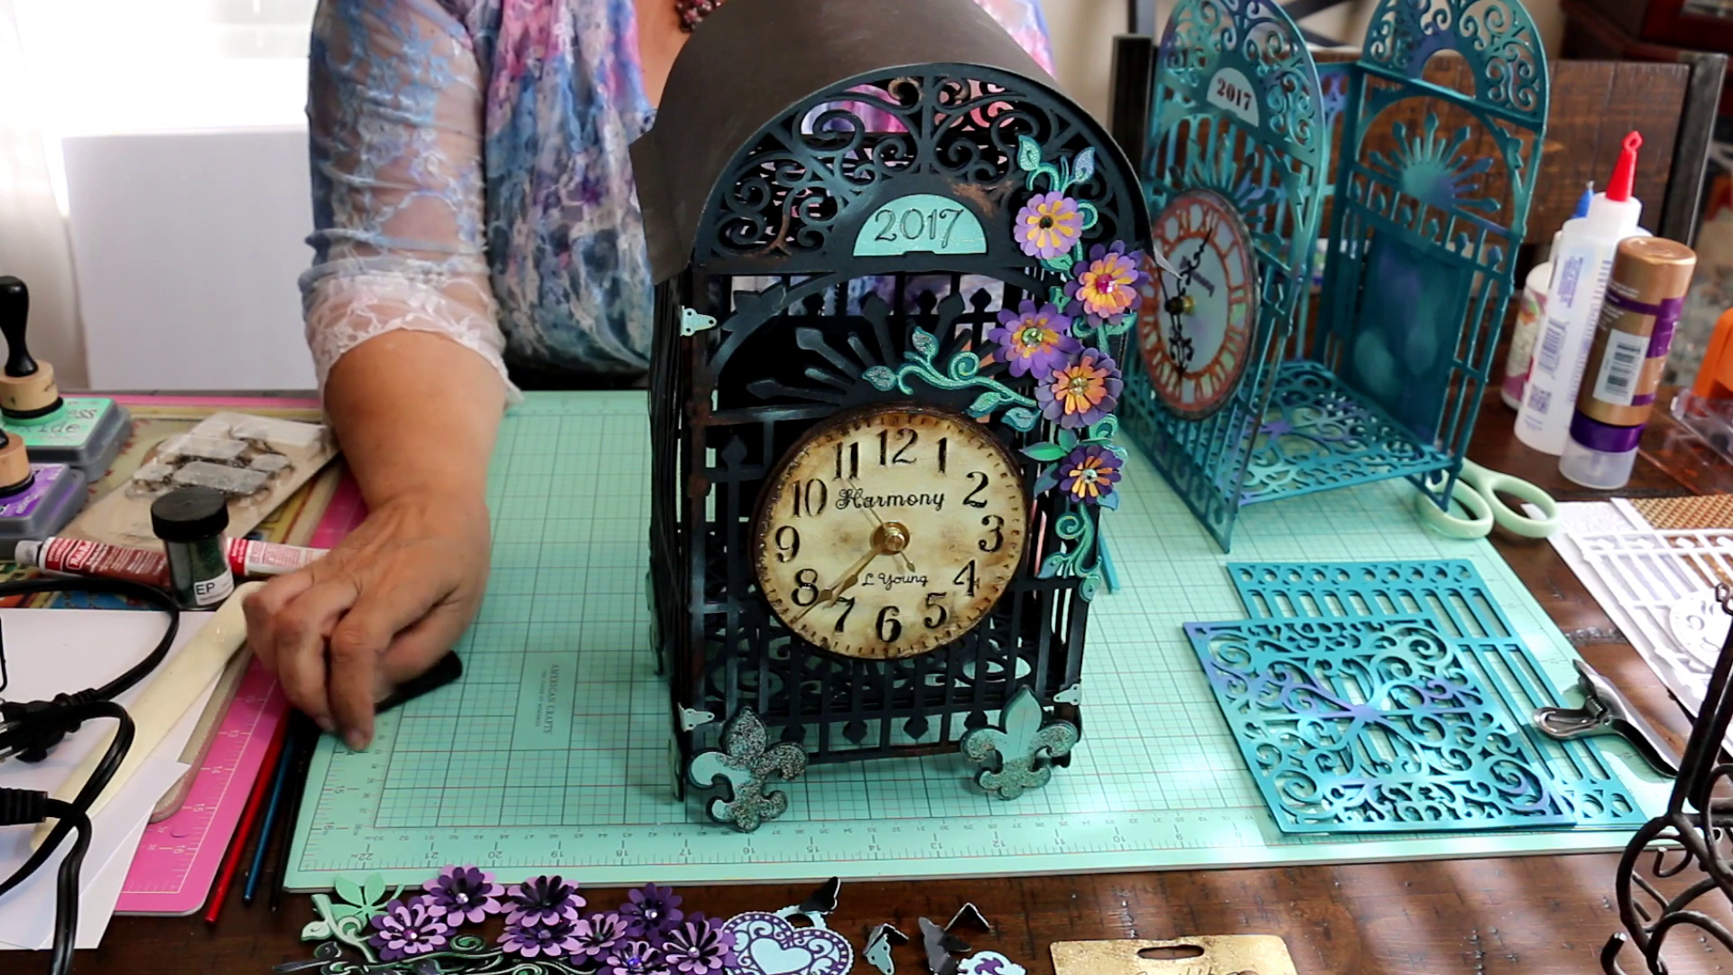